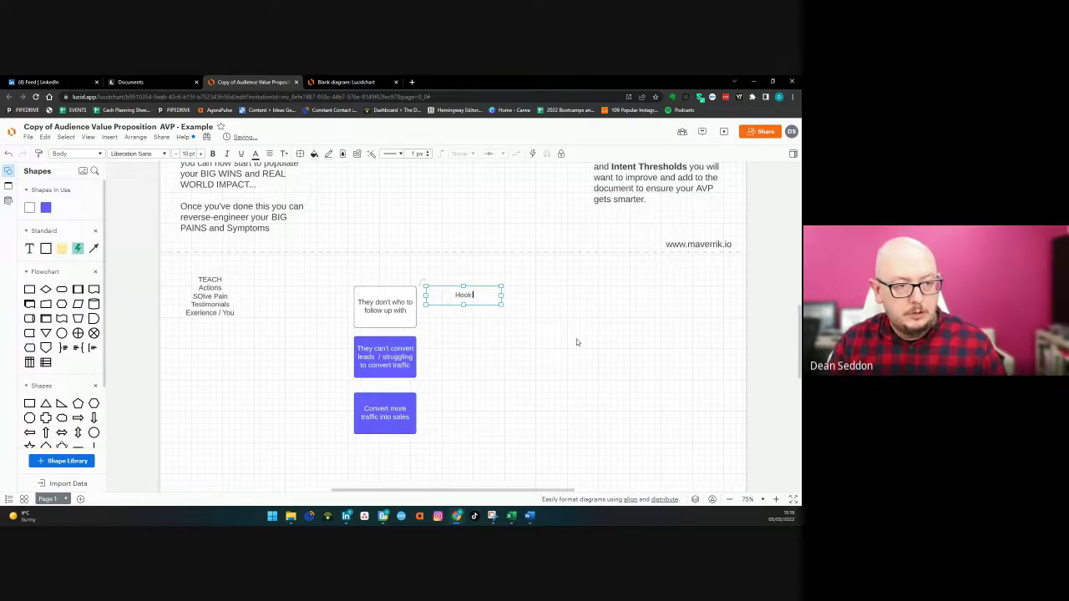
- Build the post outline in the text box with separate lines "Hook:", "Hook", "Teaser", "Teaser" and "Substance", spaced by blank lines
text(:)
key(Return)
text(Hook)
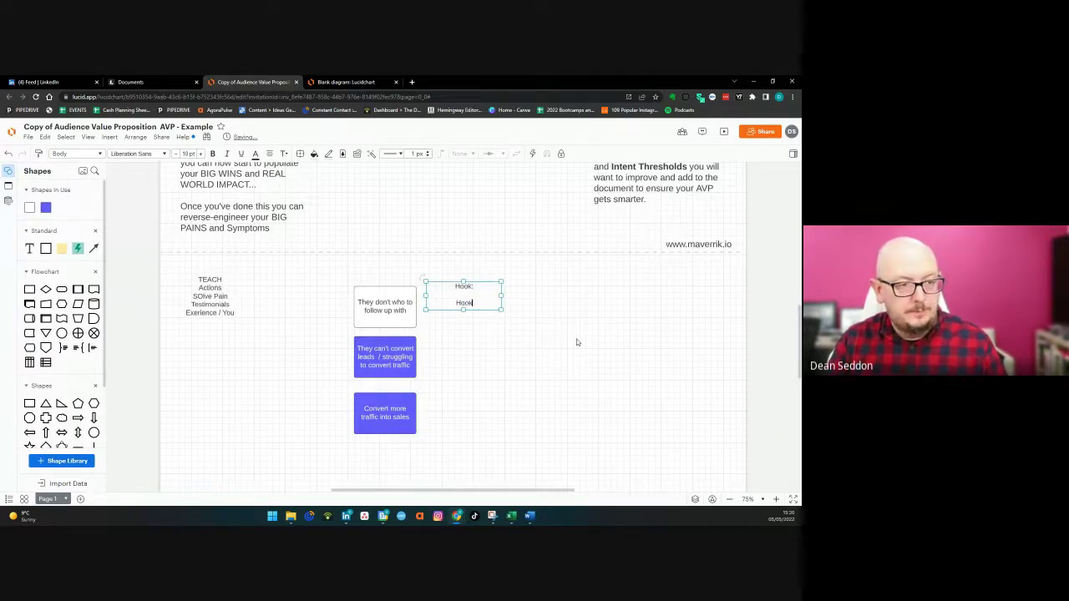
key(Return)
text(Teaser)
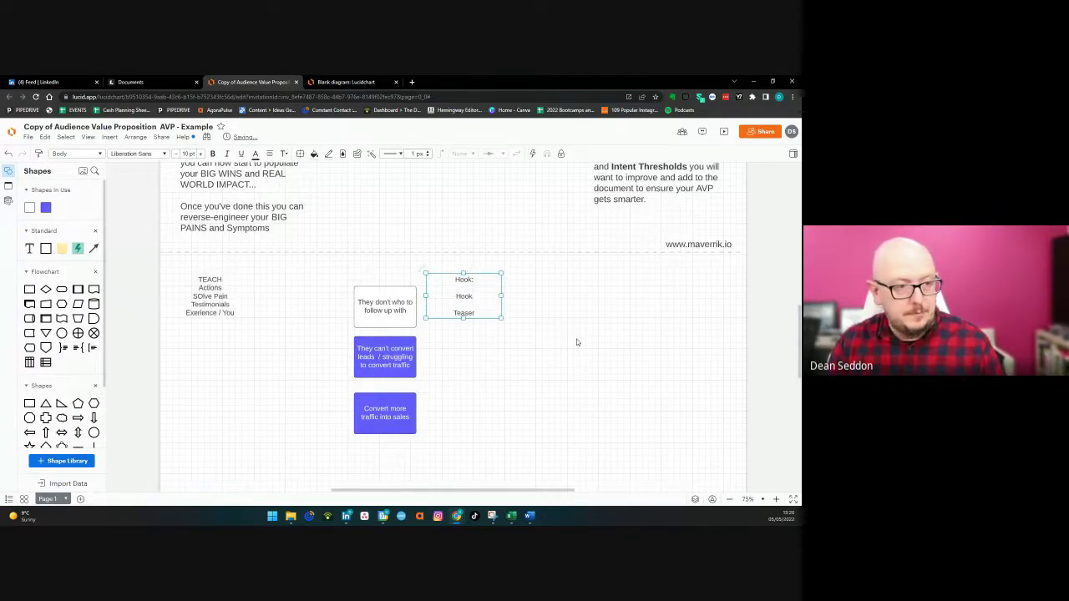
key(Return)
text(Teaser)
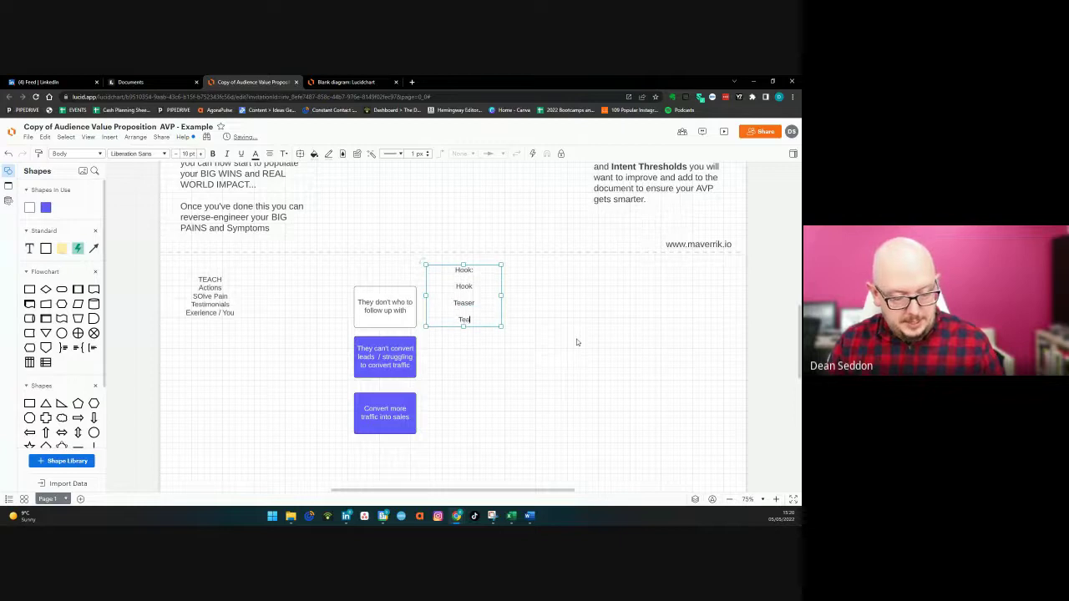
key(Return)
text(Substance)
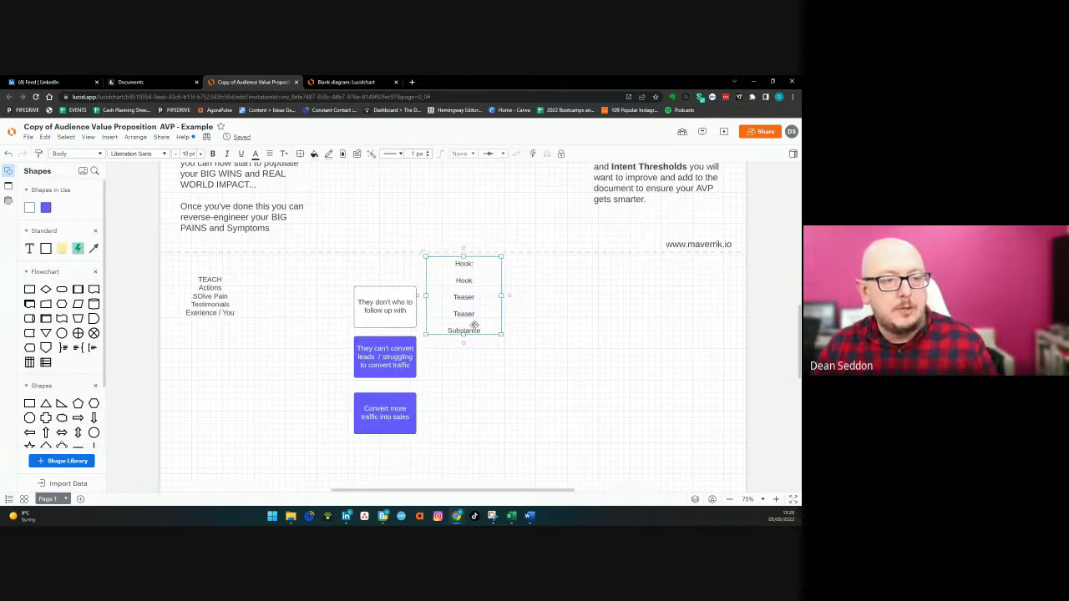
- Move the outline text box down so its top aligns with the "They don't who to follow up with" box, and left-align its text
drag(477, 321, 473, 350)
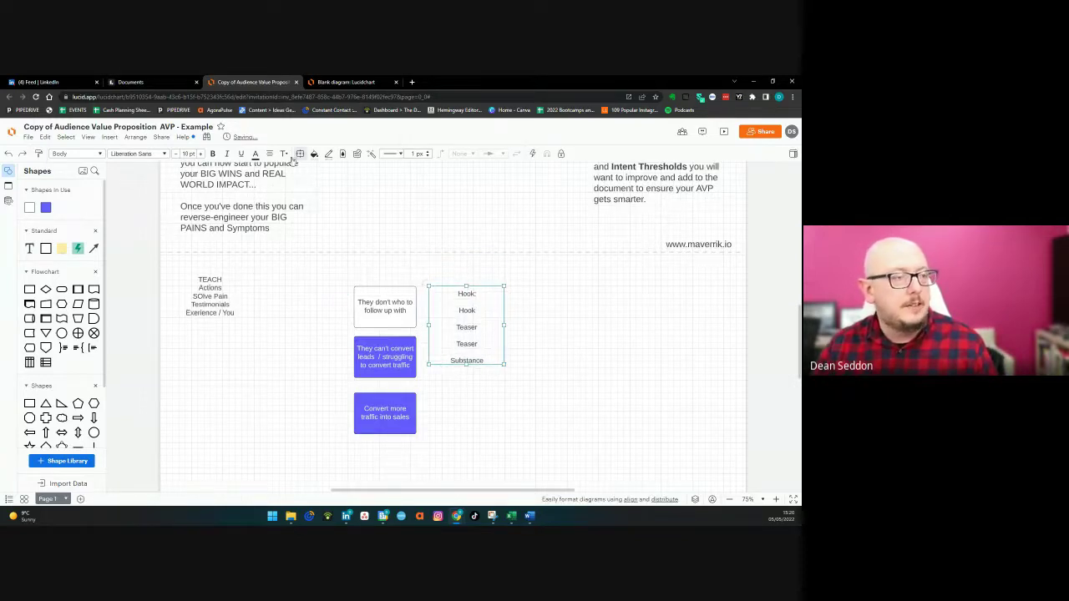
click(270, 154)
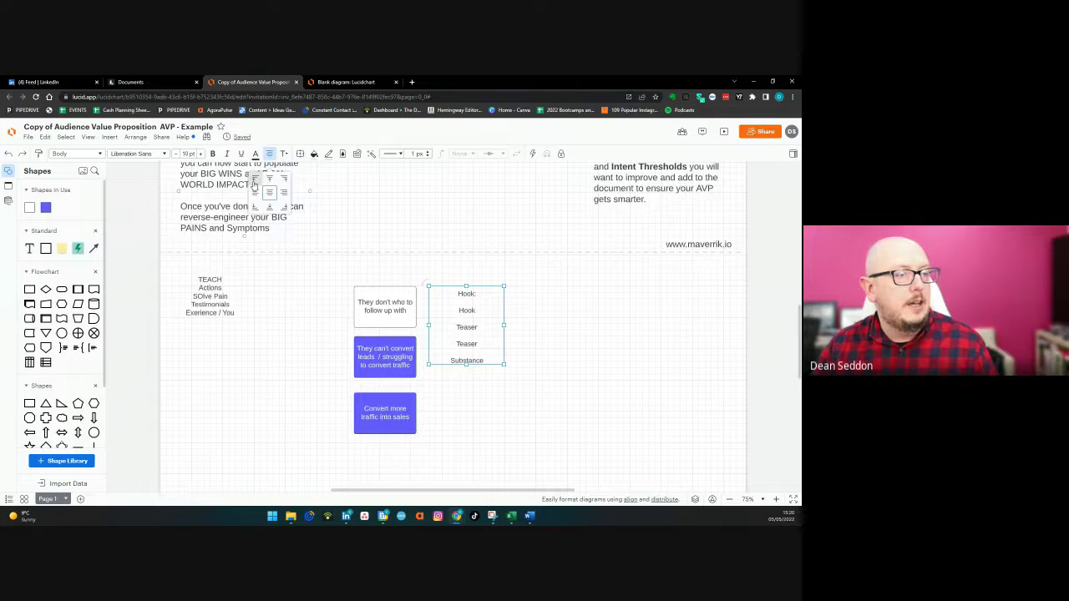
click(255, 191)
click(451, 297)
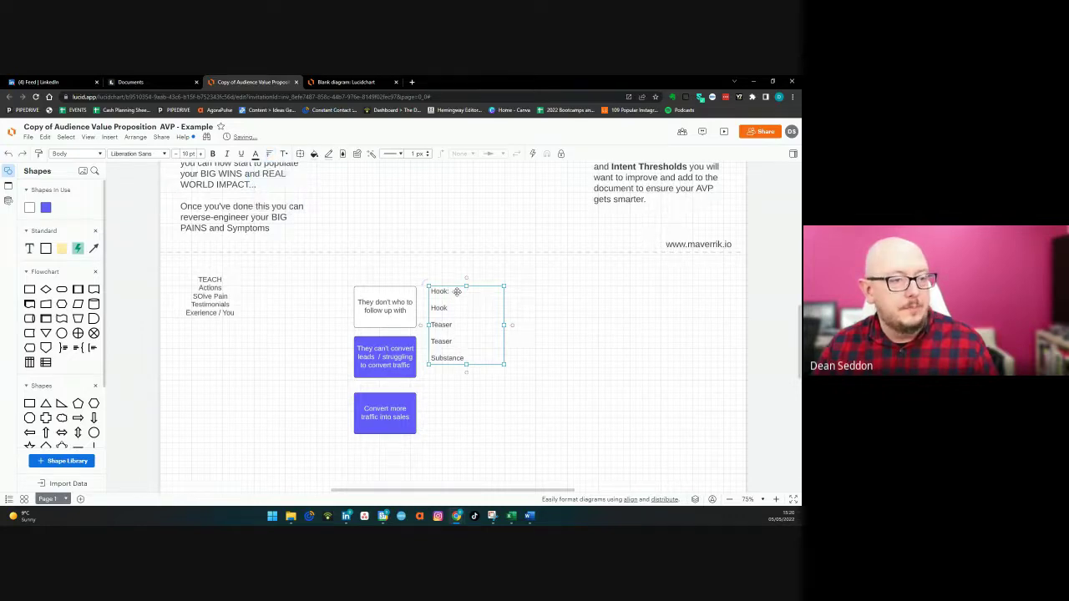
drag(458, 290, 456, 291)
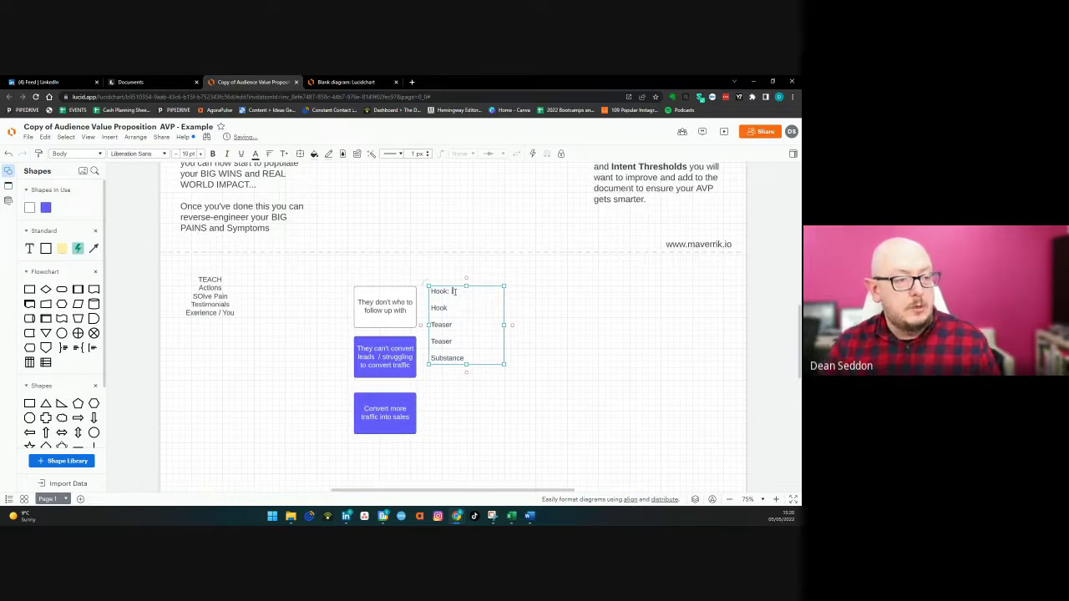
text(Do)
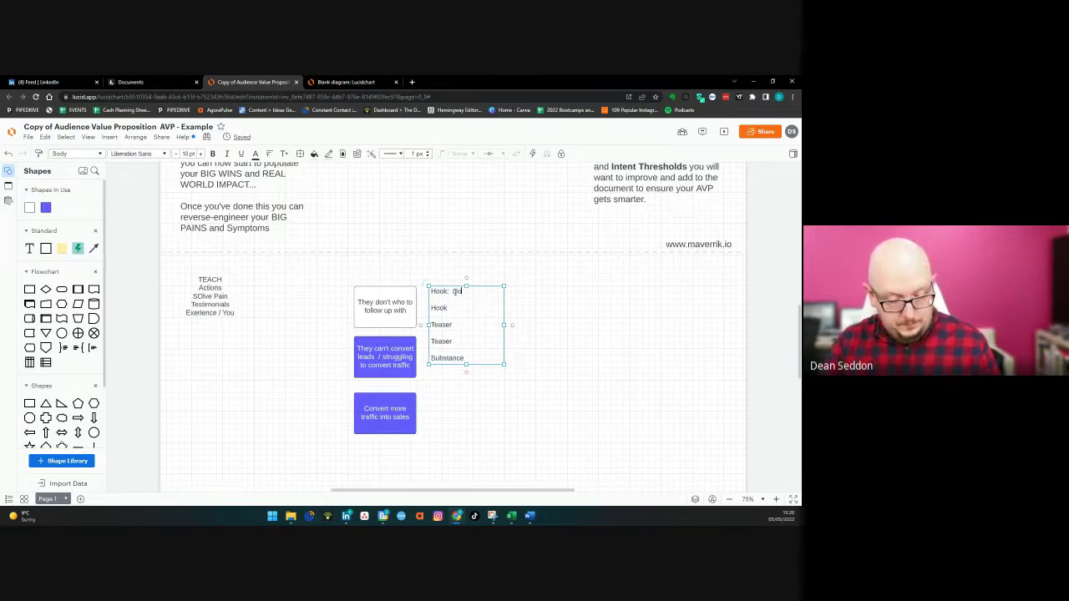
text( you have lead)
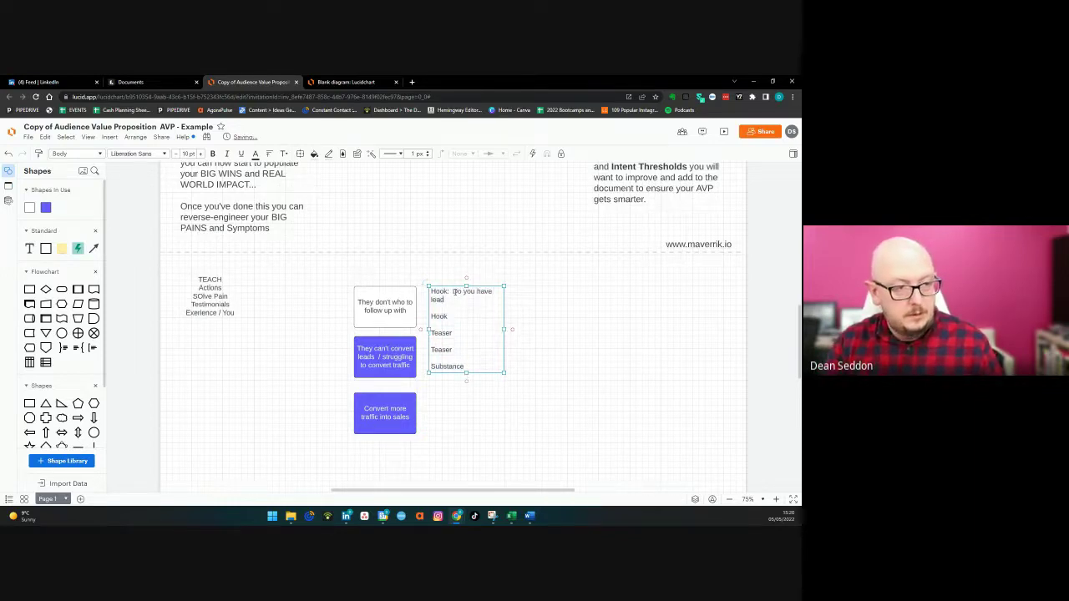
text( tracking i)
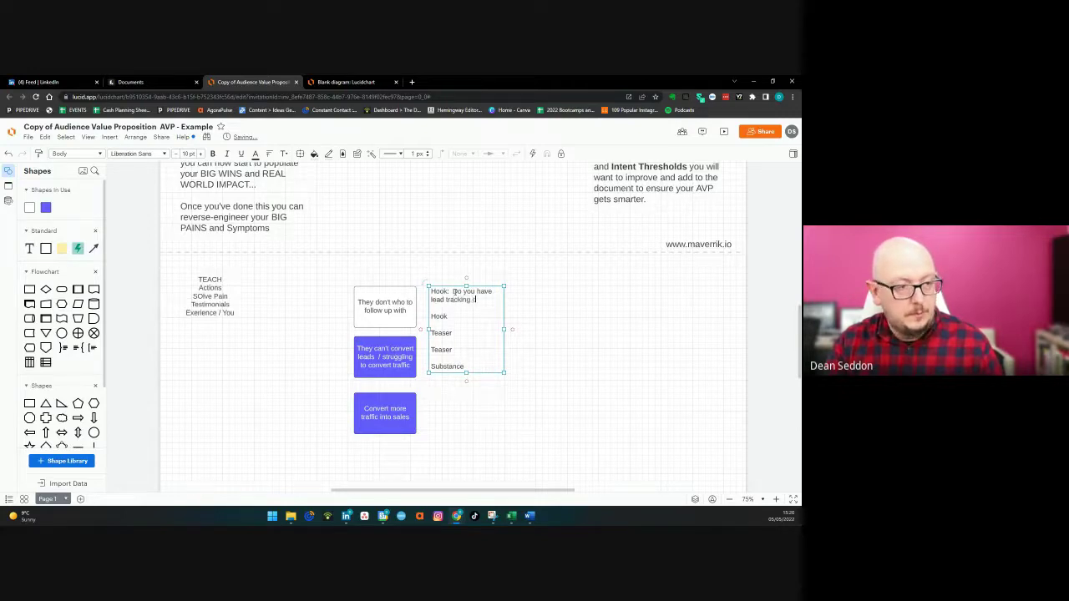
key(BackSpace)
key(BackSpace)
key(BackSpace)
key(BackSpace)
key(BackSpace)
key(BackSpace)
key(BackSpace)
key(BackSpace)
key(BackSpace)
key(BackSpace)
key(BackSpace)
key(BackSpace)
key(BackSpace)
key(BackSpace)
key(BackSpace)
key(BackSpace)
key(BackSpace)
key(BackSpace)
key(BackSpace)
key(BackSpace)
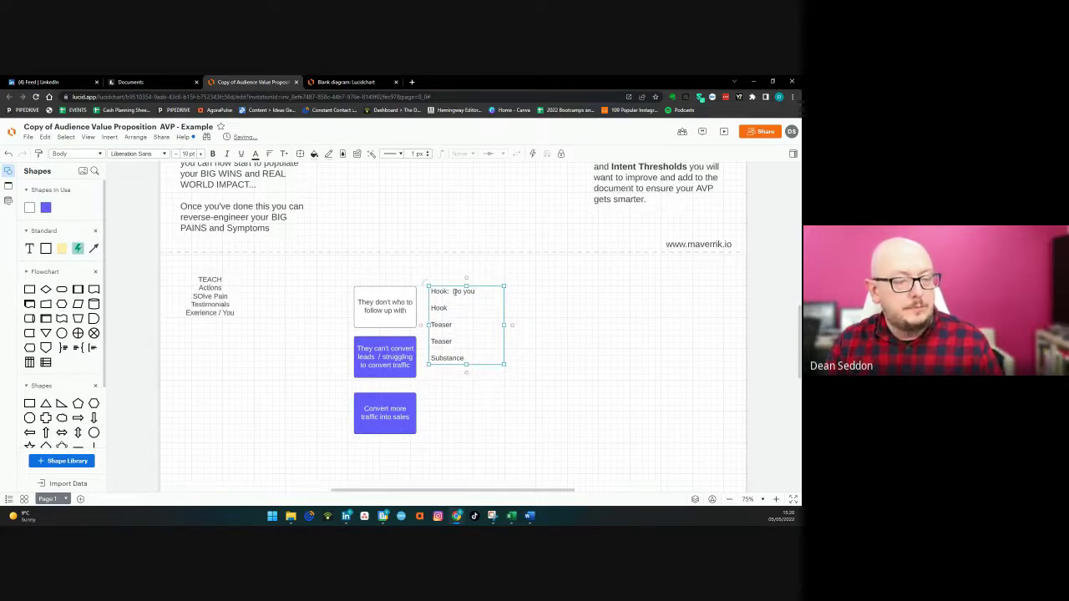
key(BackSpace)
key(BackSpace)
key(BackSpace)
key(BackSpace)
key(BackSpace)
key(BackSpace)
- Write the first hook as "You've got lead tracking, but you have do idea who the person was?" and widen the text box to fit one line
text(You)
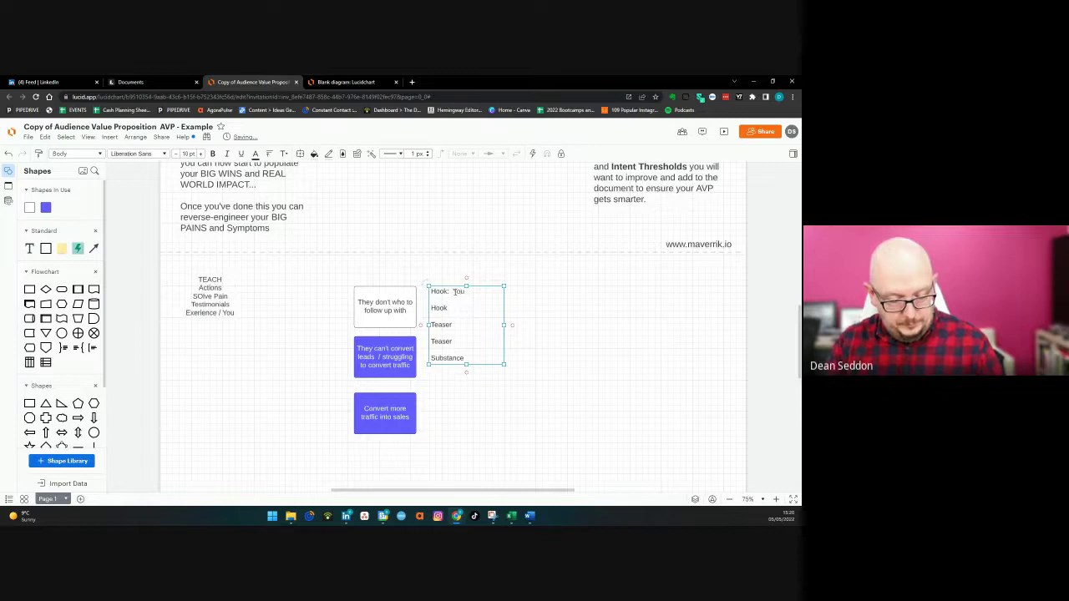
text('ve got lead tr)
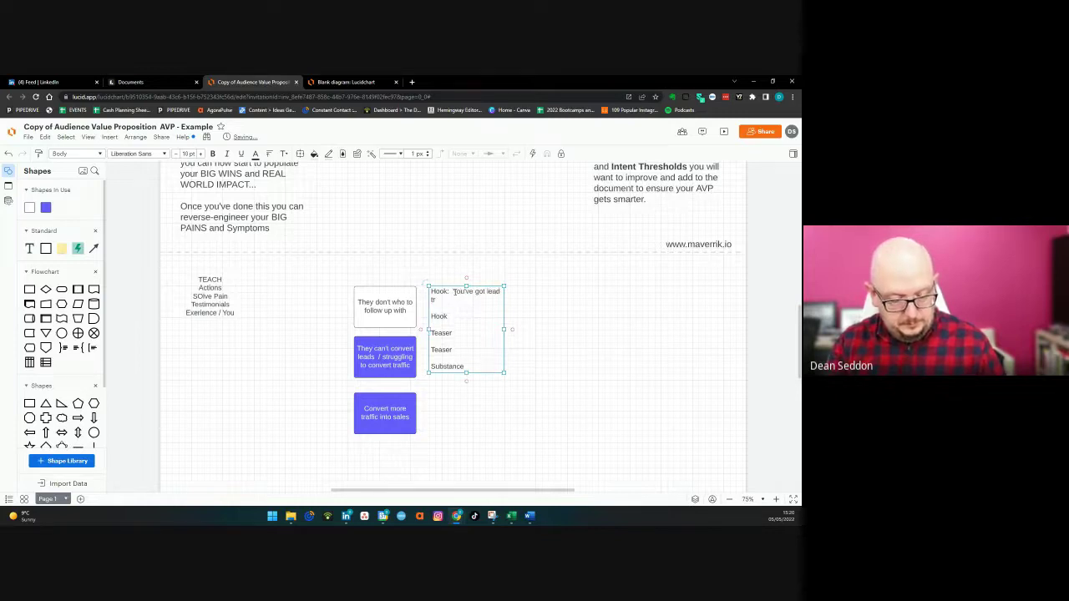
text(acking, b)
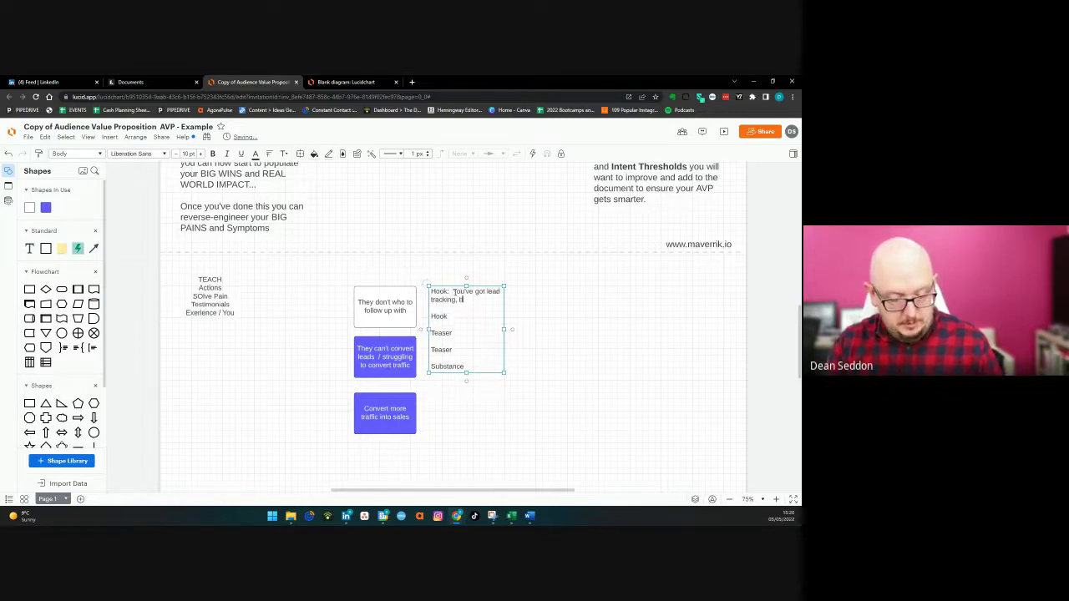
text(ut you have to )
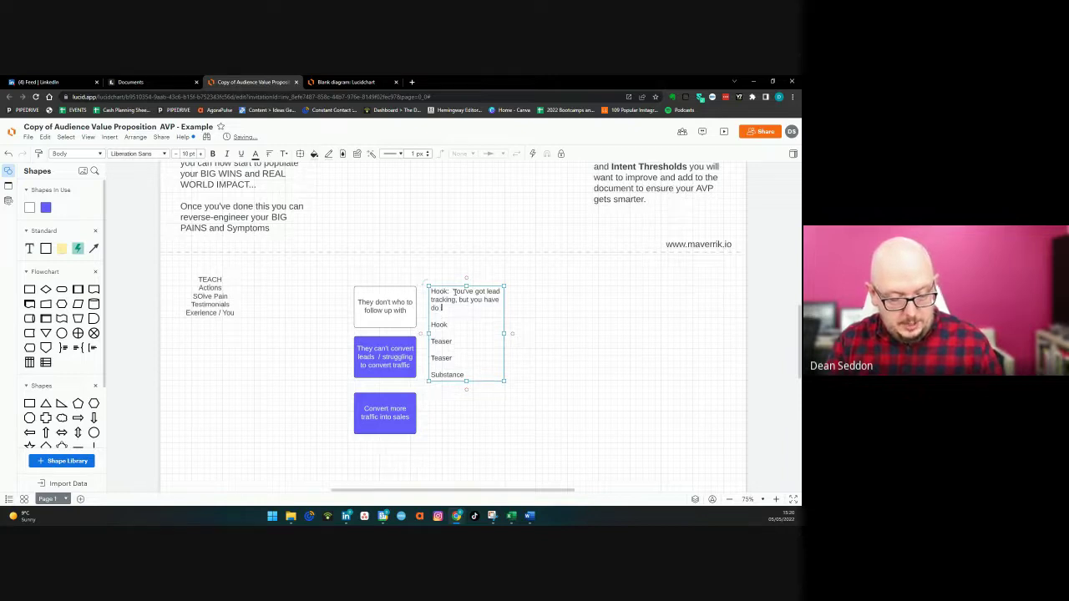
text(idea who the)
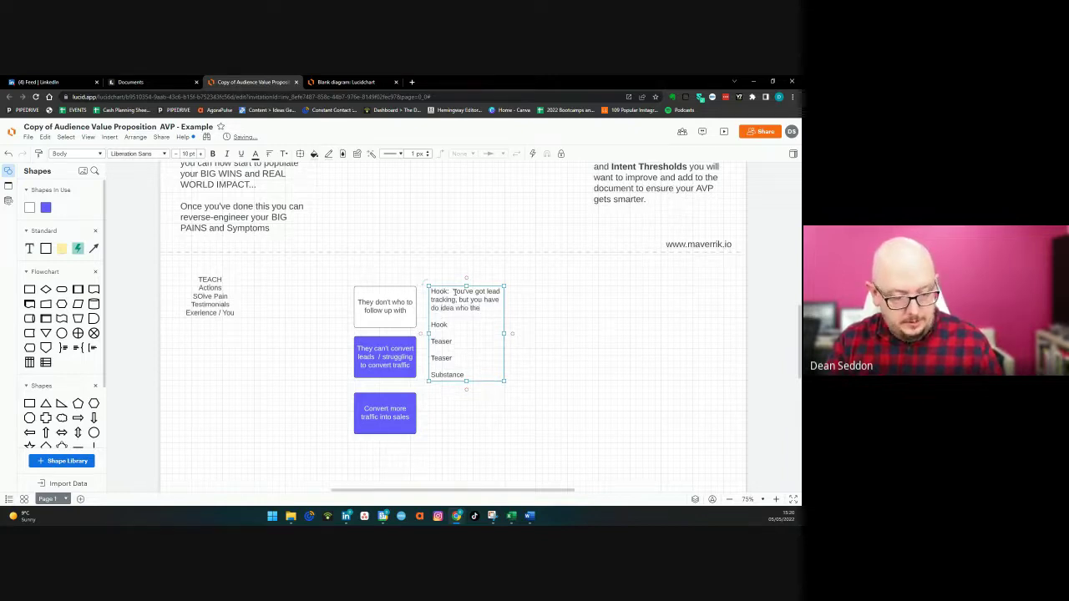
text( person wa)
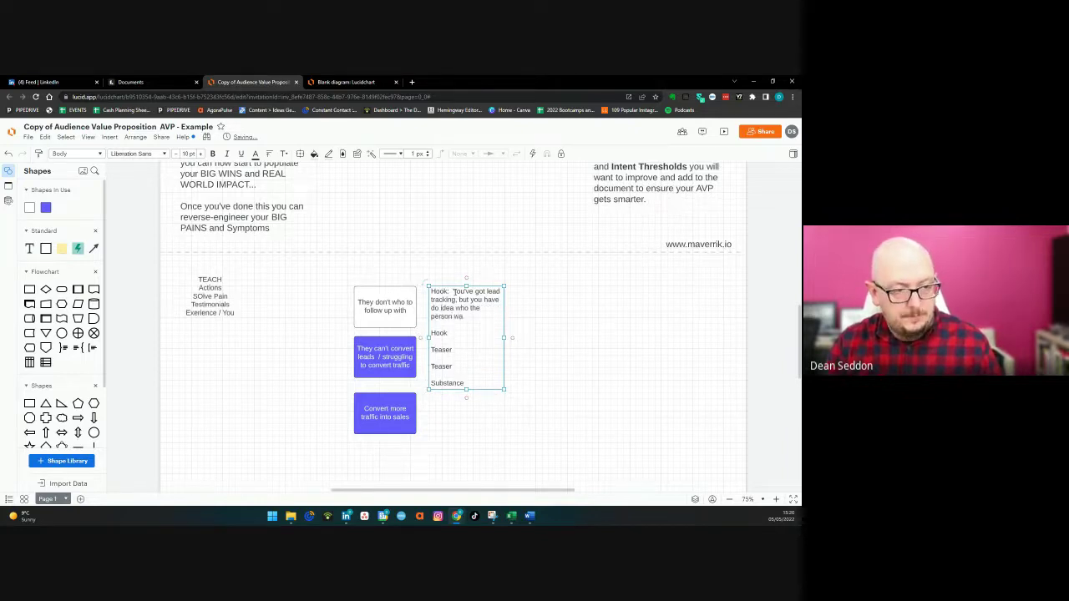
text(n)
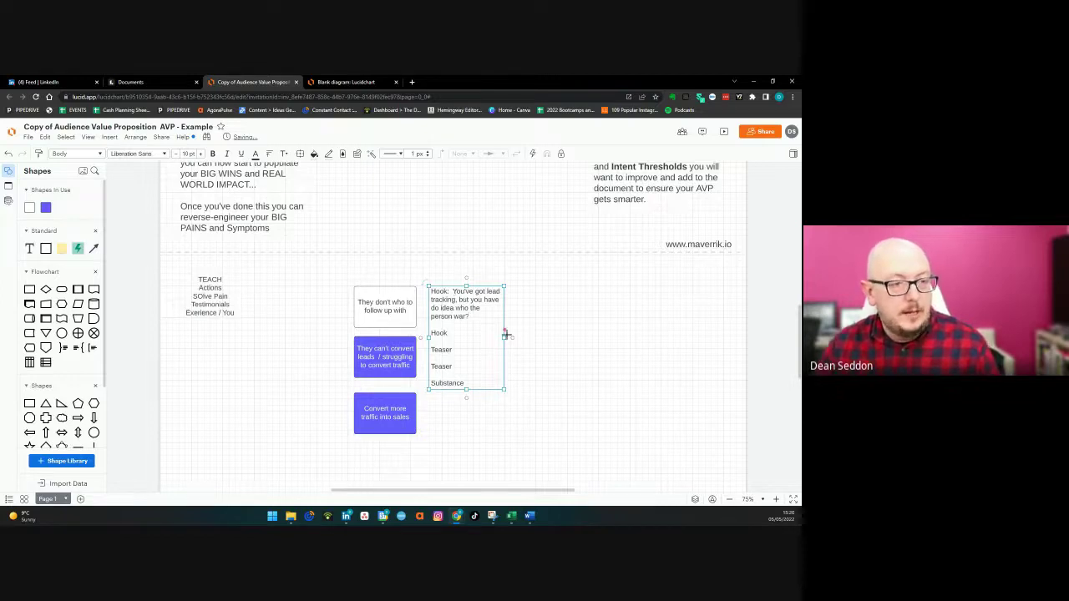
drag(504, 337, 697, 332)
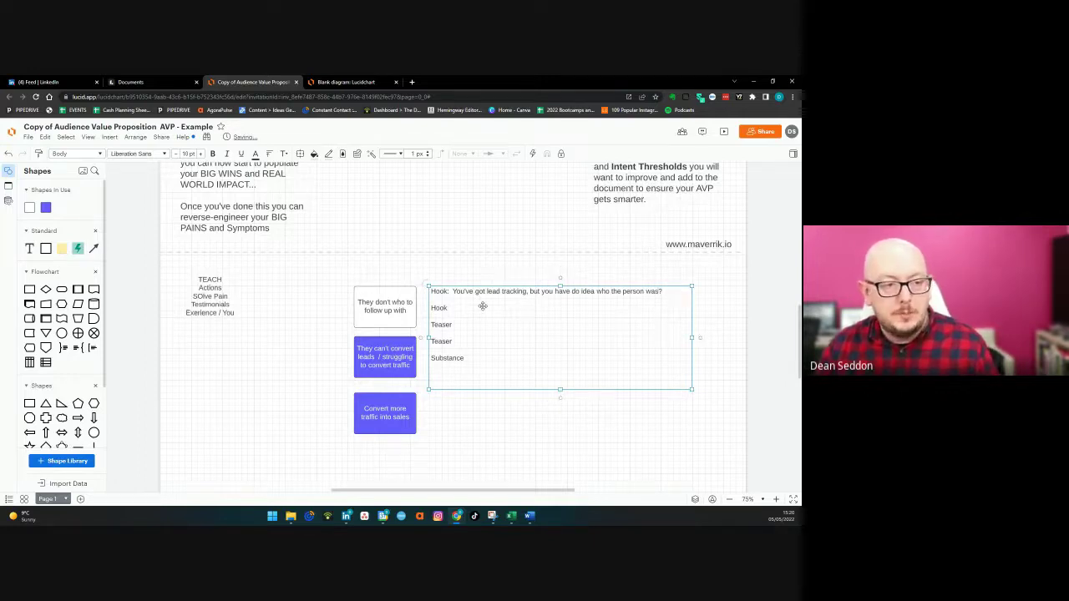
- Write the second hook as "Maybe some big brands are looking at your site, you can see they looked but you just can figure out who it was?"
drag(482, 305, 468, 307)
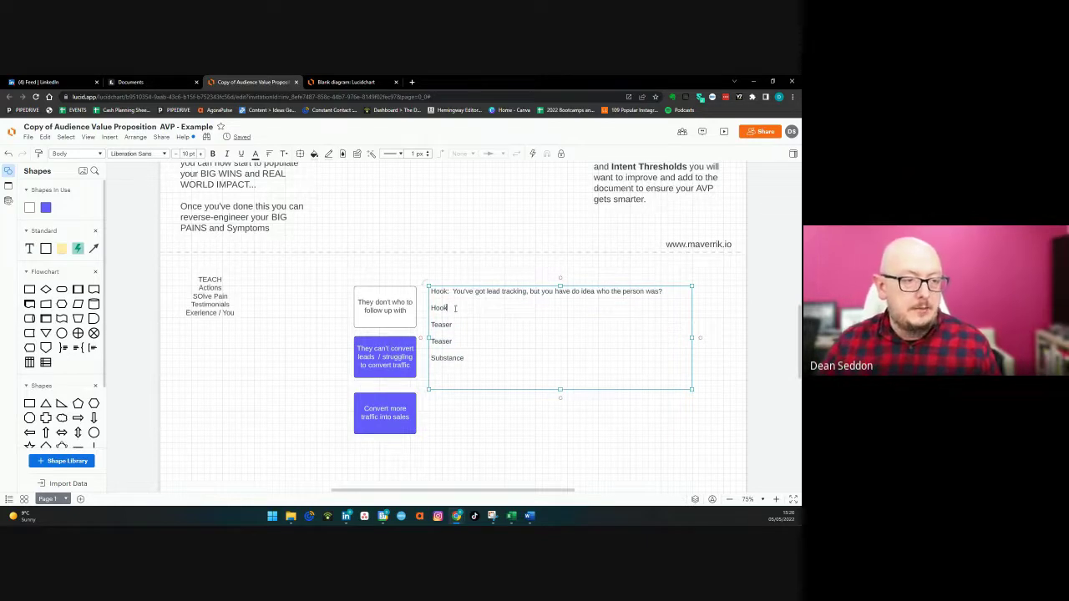
text(:)
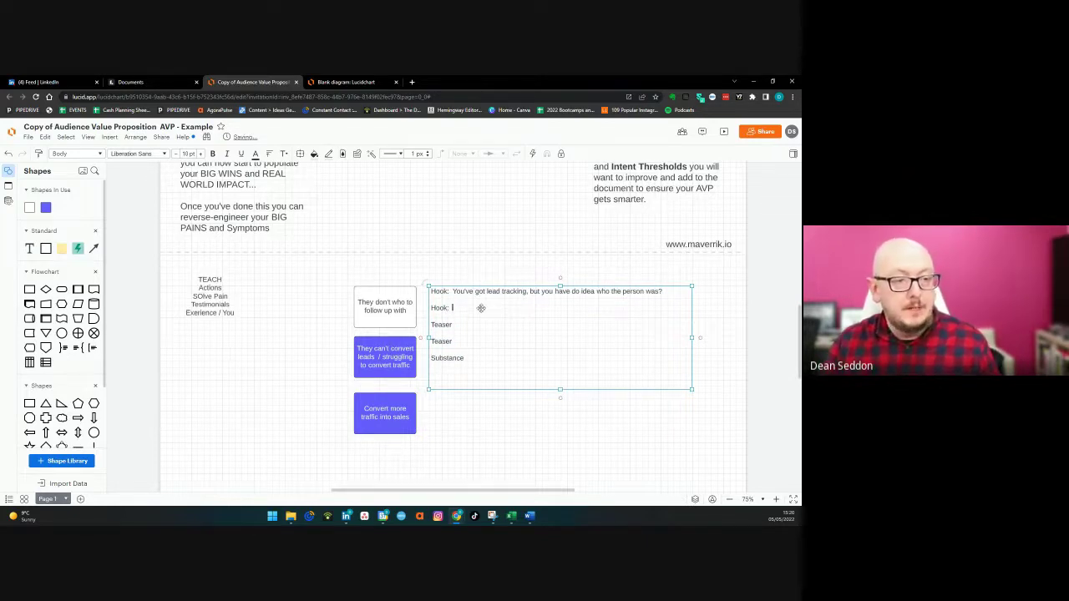
text(  May)
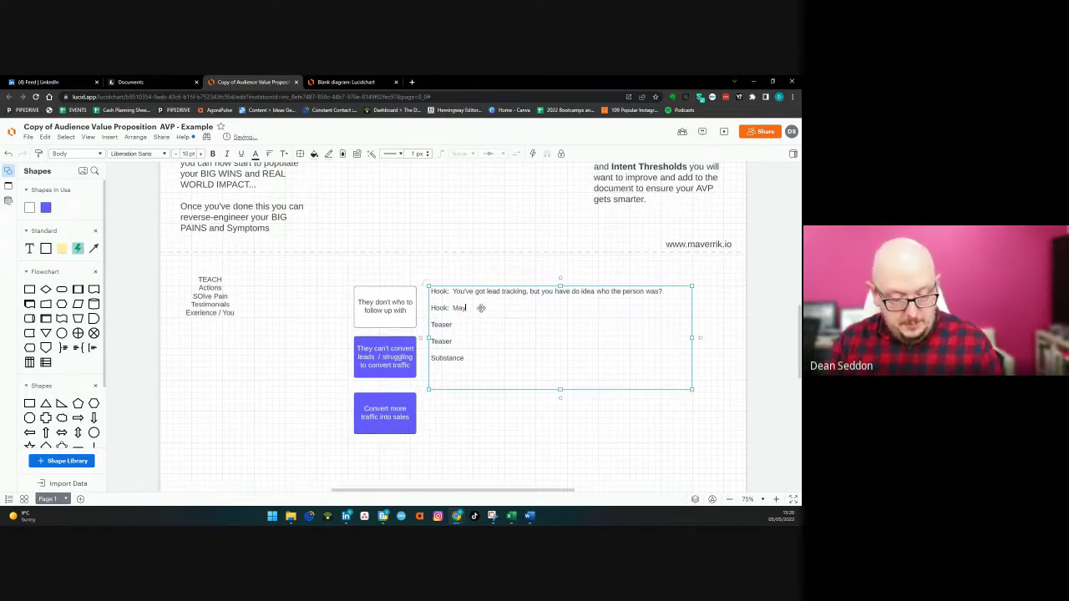
text(be some big b)
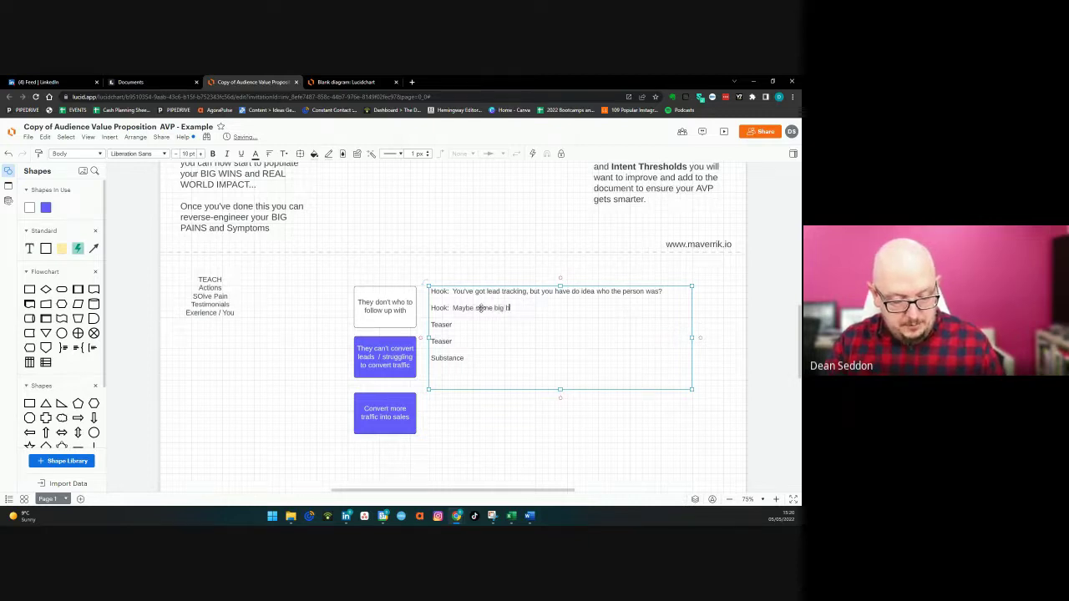
text(rands are looking at your sit)
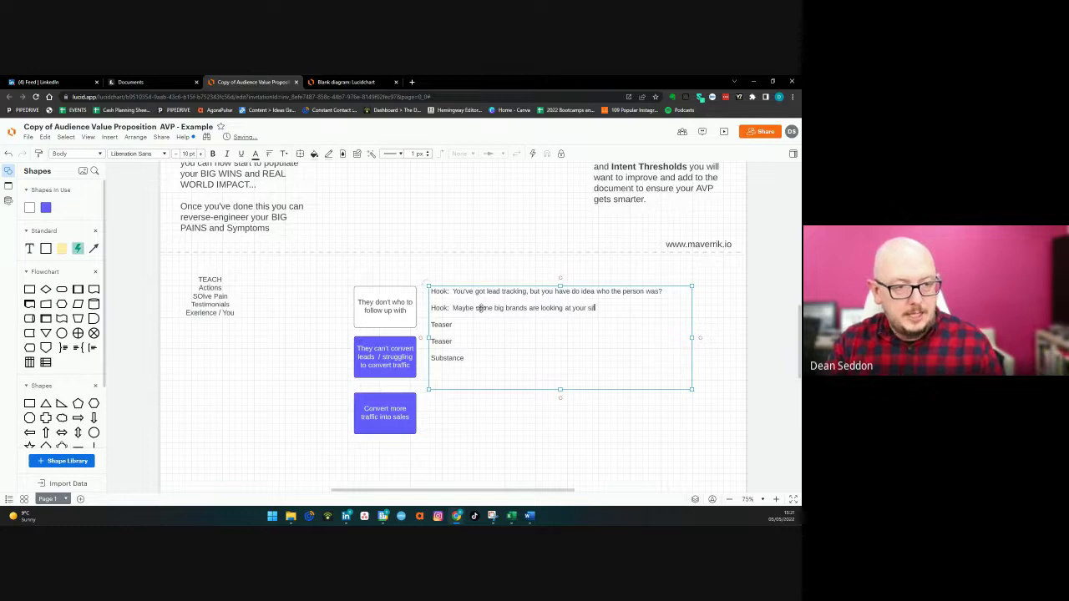
text(e, you c)
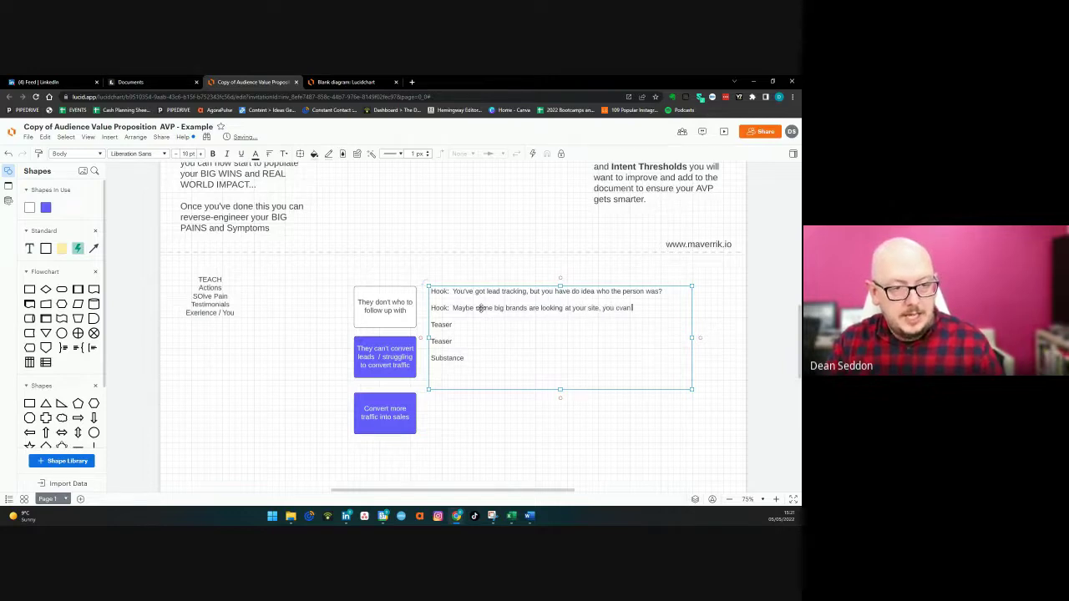
text(an see th)
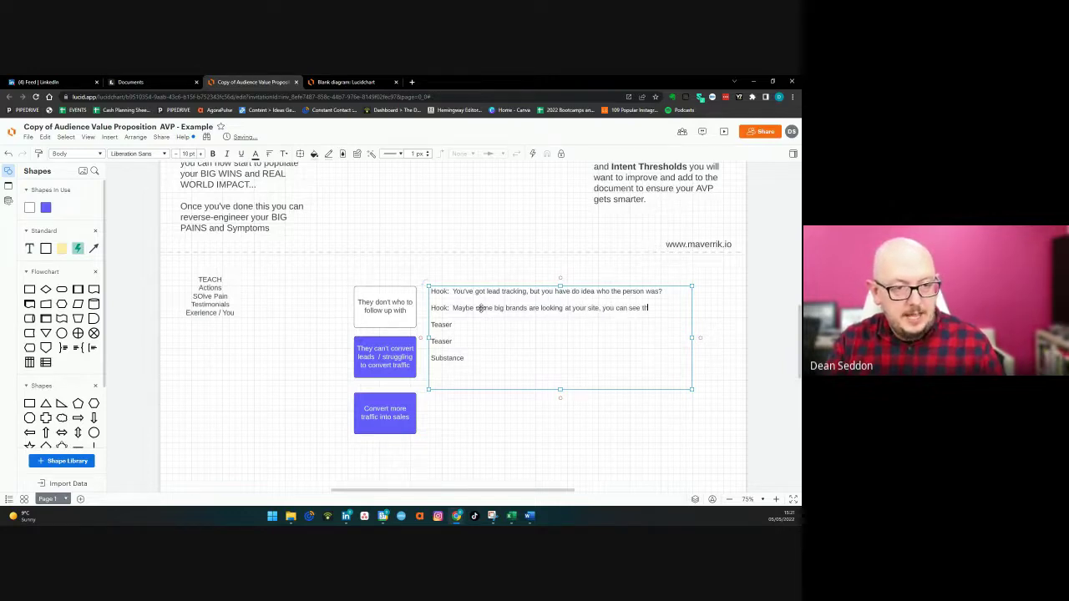
text(ey look)
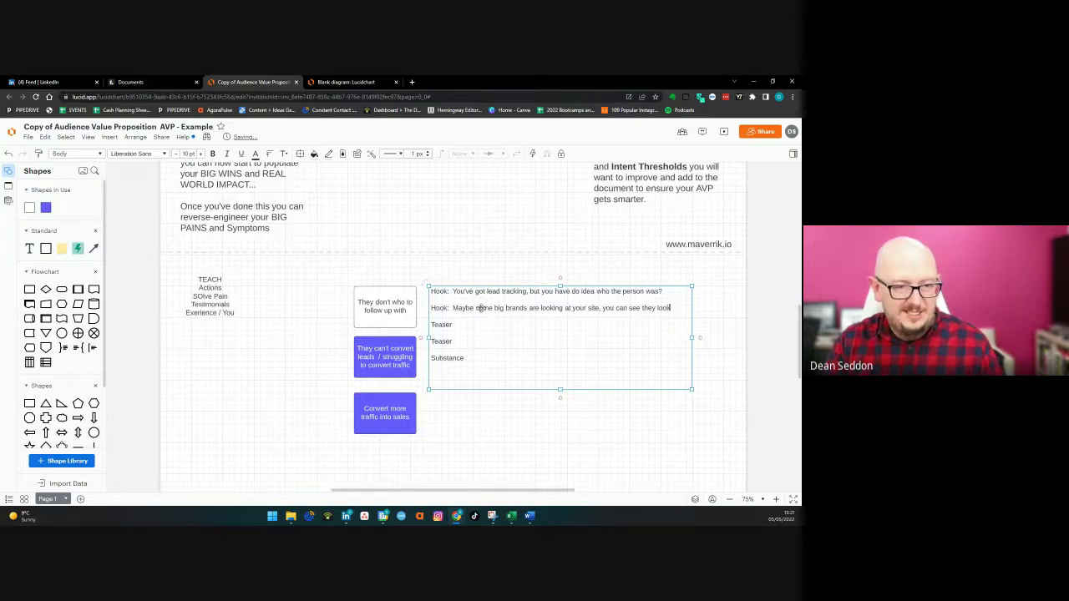
text(ed but you)
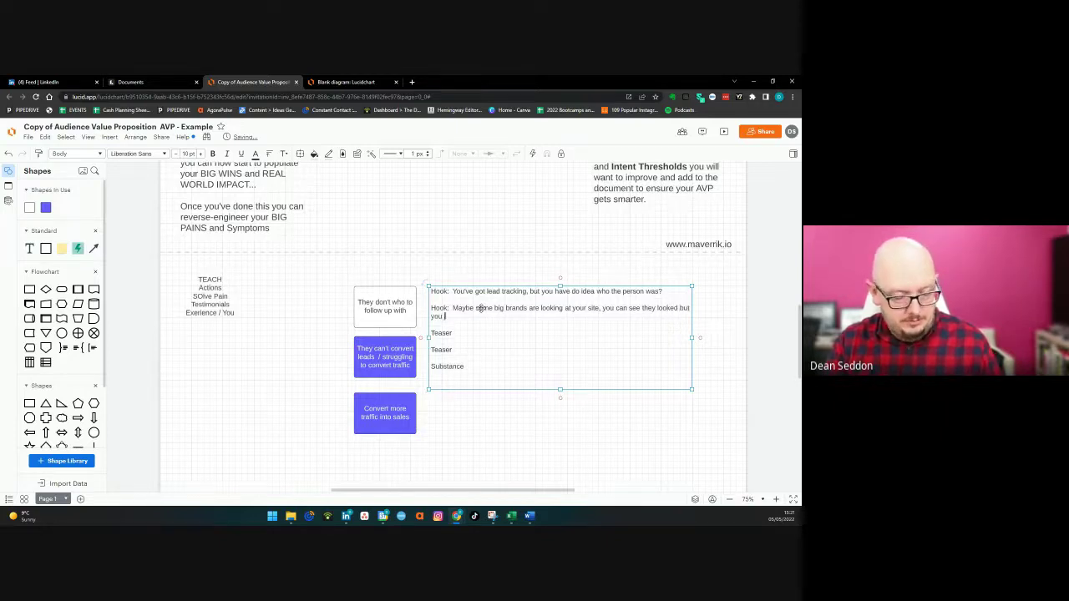
text( just can)
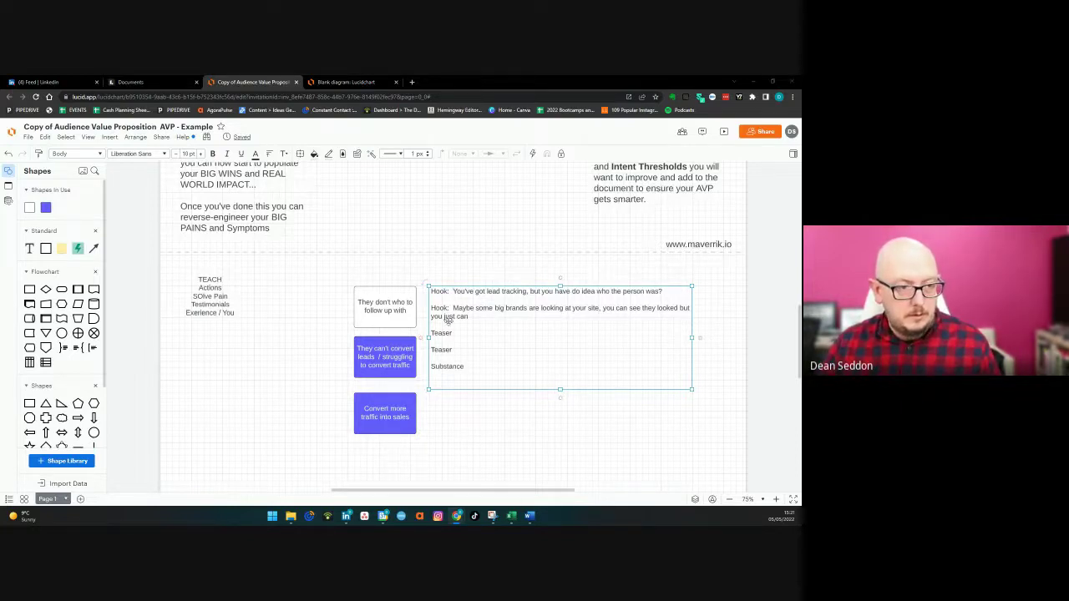
drag(480, 316, 477, 317)
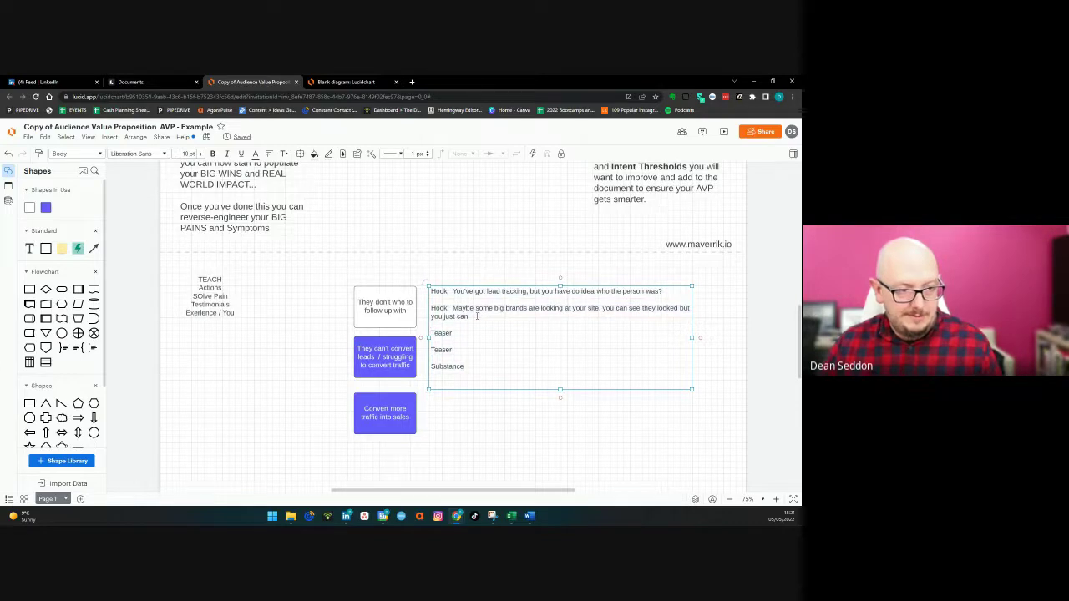
text(figure out)
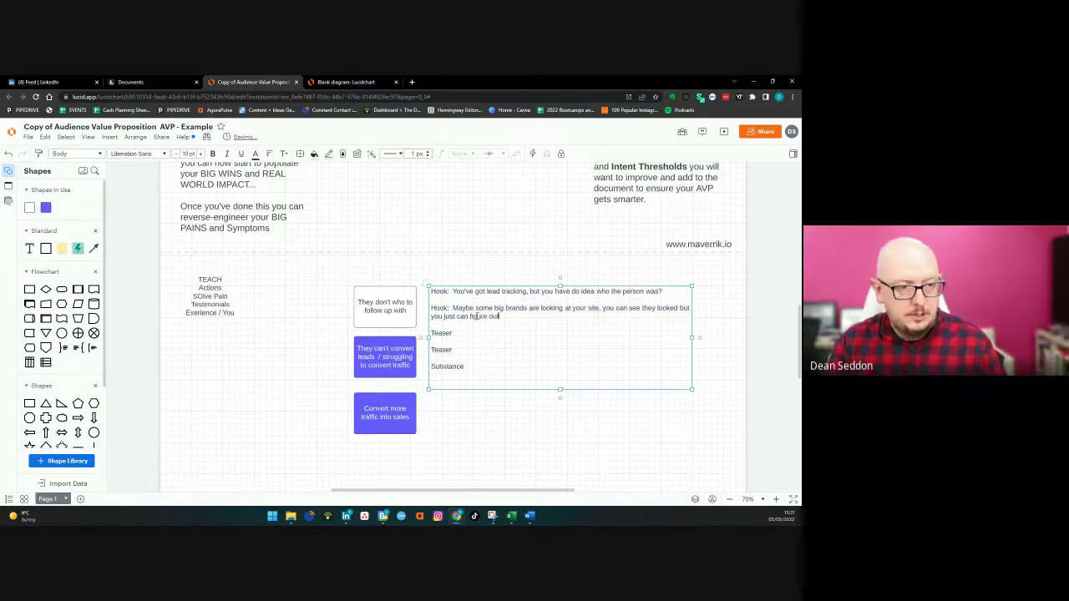
text( who it was?)
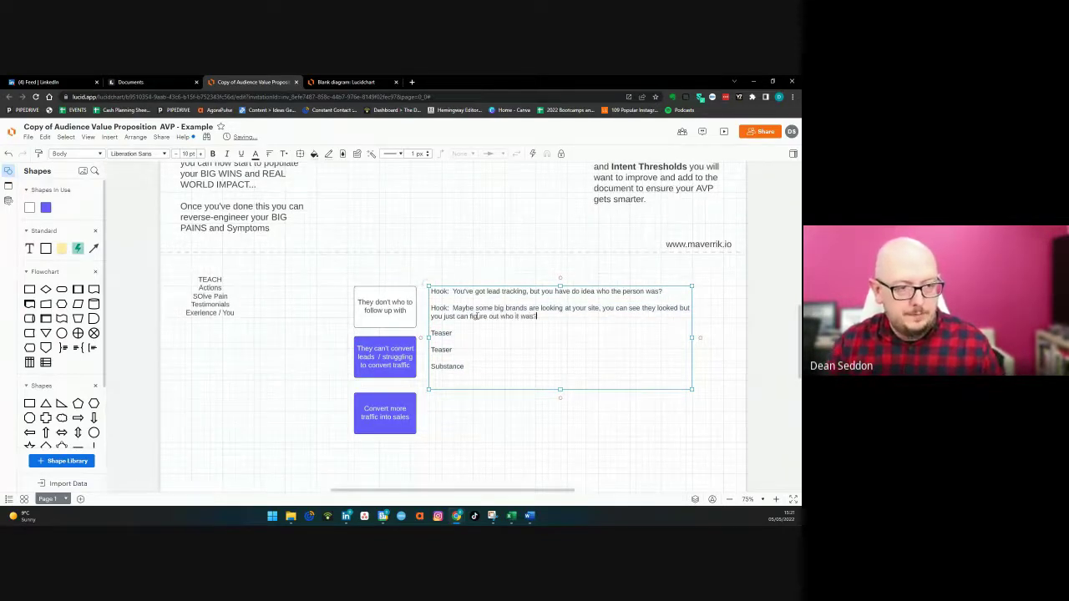
- Write the first teaser as "Let me explain how you can find the decision maker" after a "Teaser:" label
drag(467, 332, 466, 333)
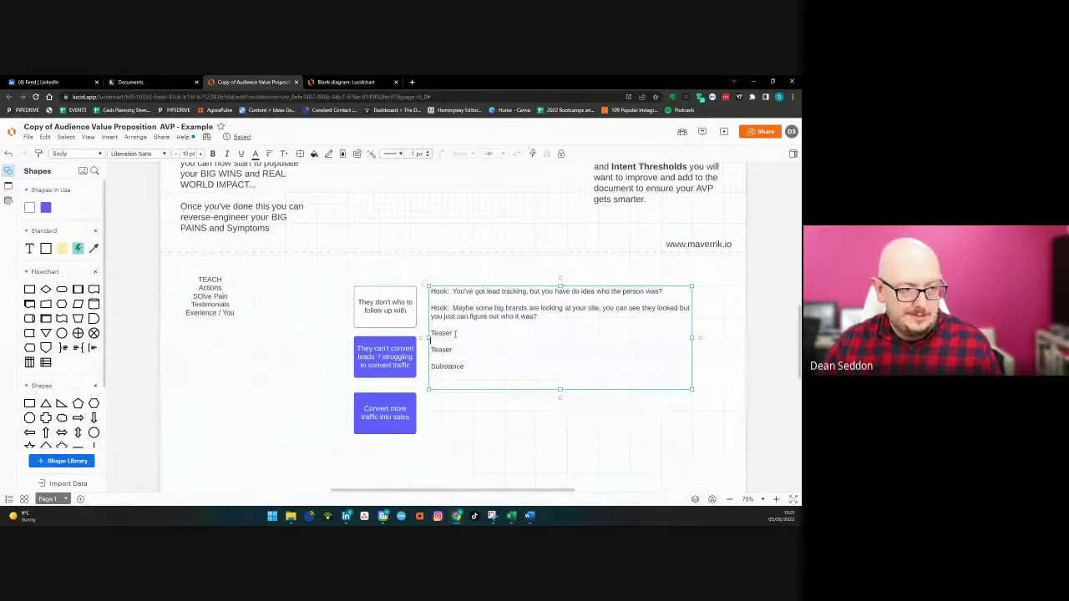
click(455, 333)
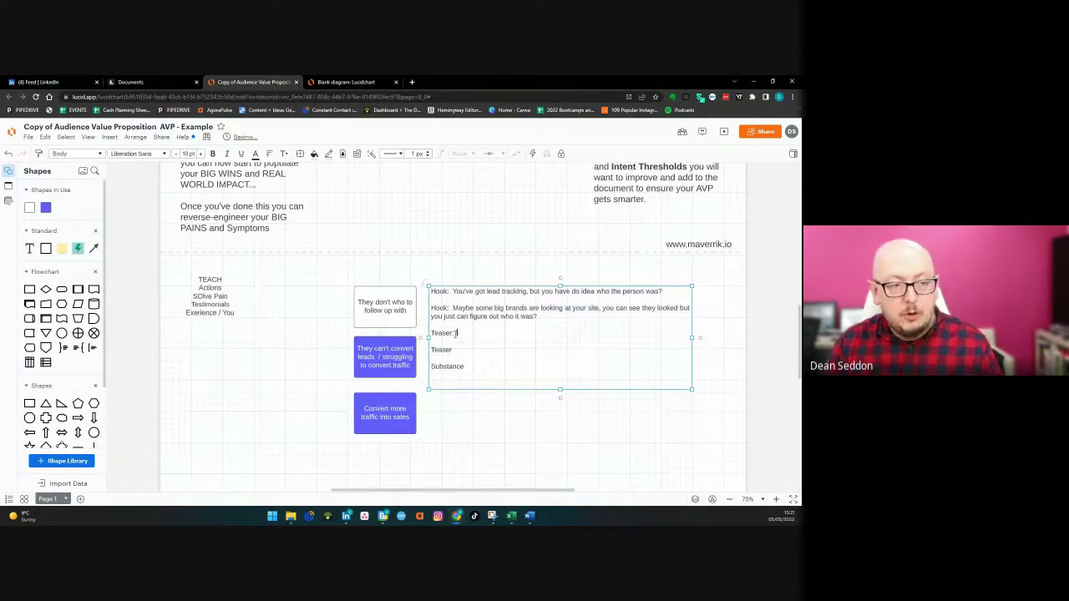
text(: Let me e)
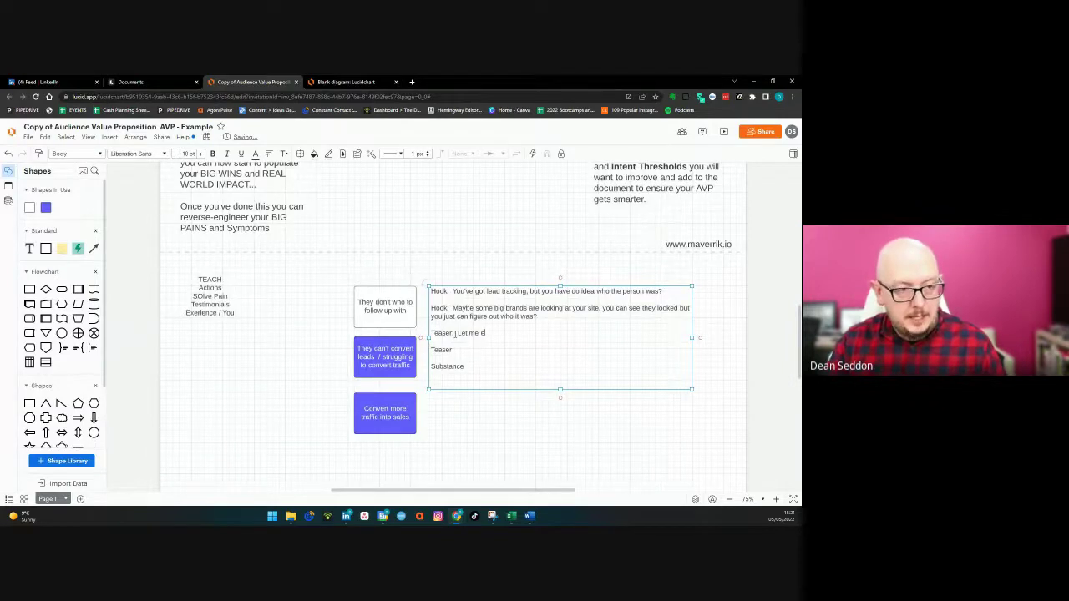
text(xplain)
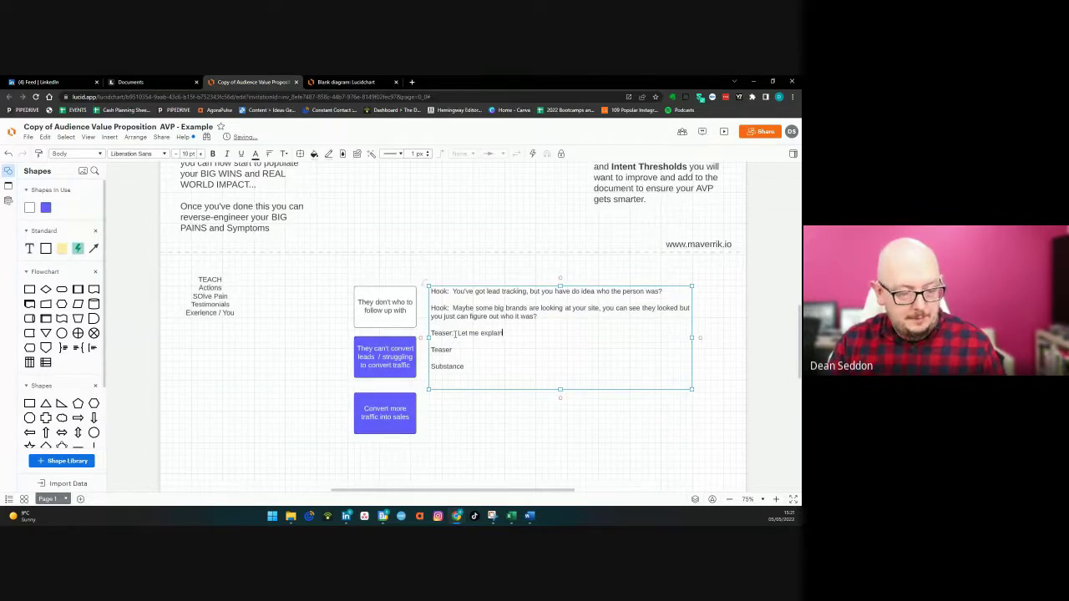
text( how you can)
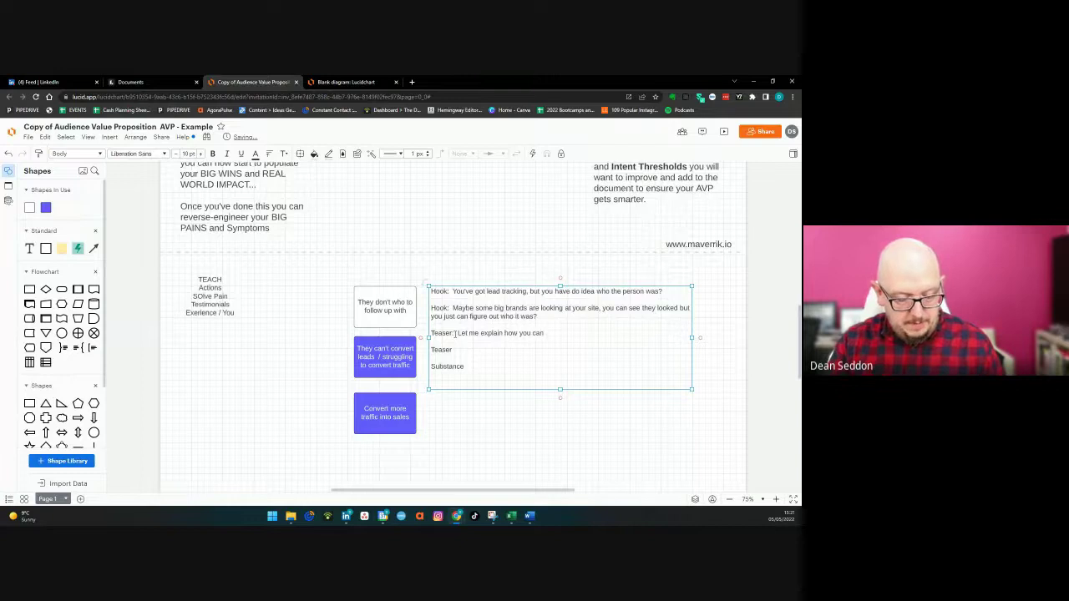
text( find the decision)
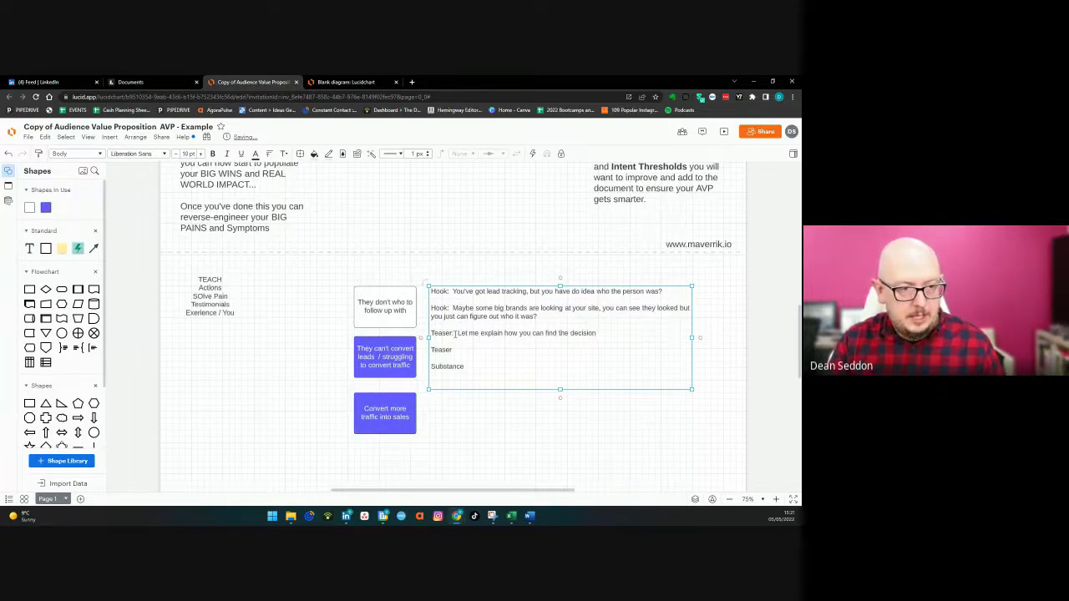
text( maker)
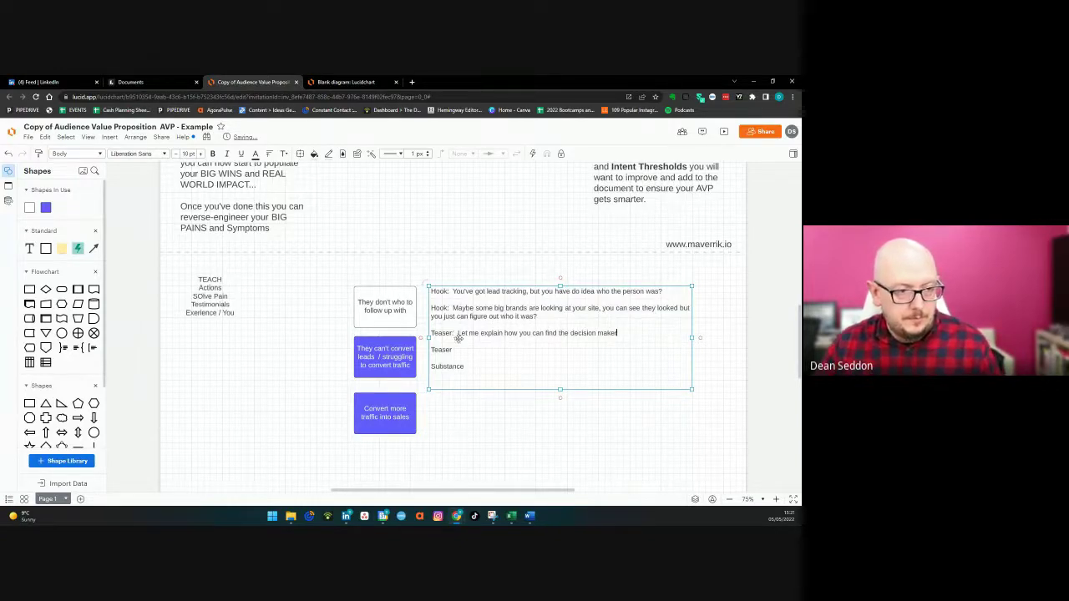
- Write the second teaser as "It's actually not that hard, you can get it in a real-time report, instead of stlaking the company on Linkedin."
double_click(458, 349)
key(BackSpace)
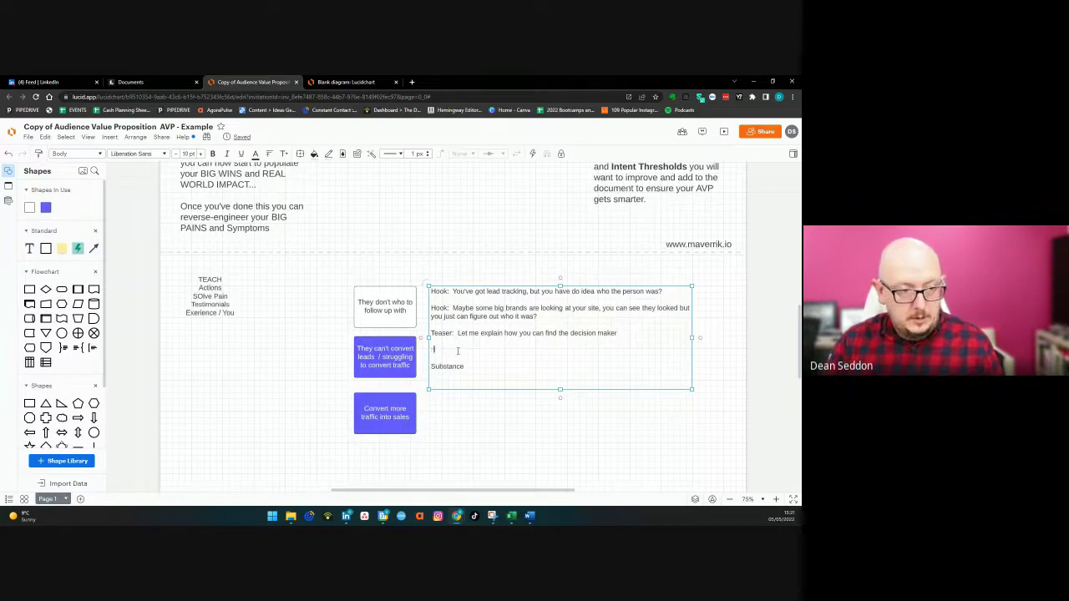
text(Teaser:)
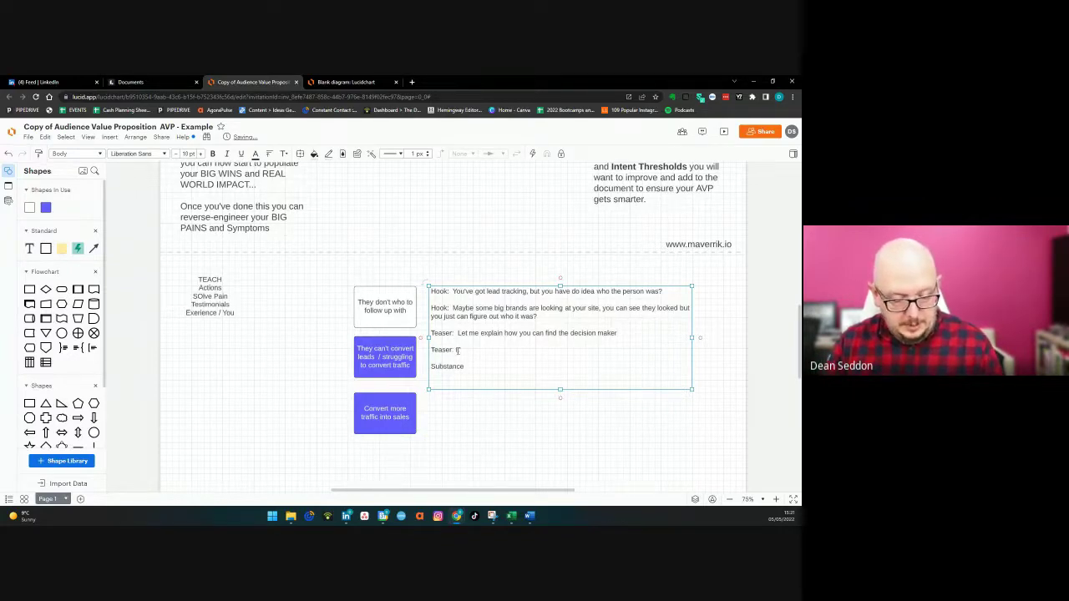
text( It's actually not)
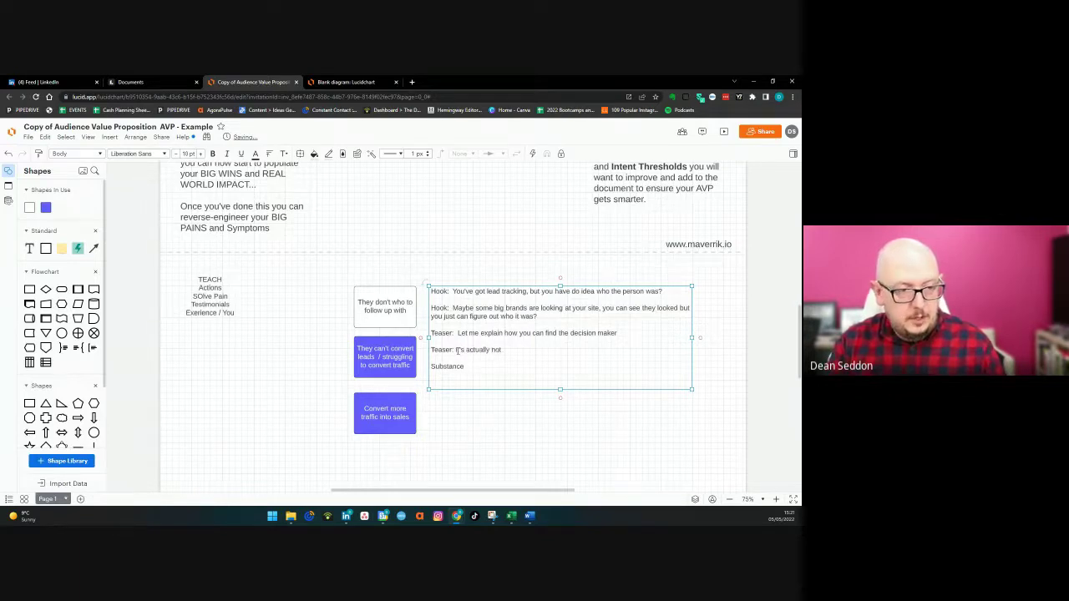
text( that hard)
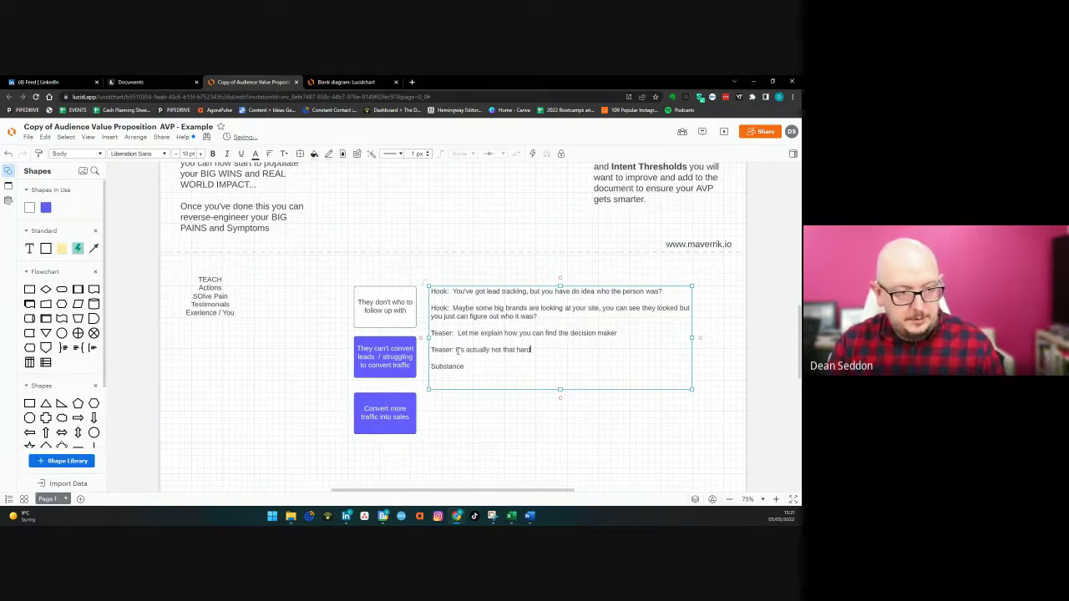
text(, you can g)
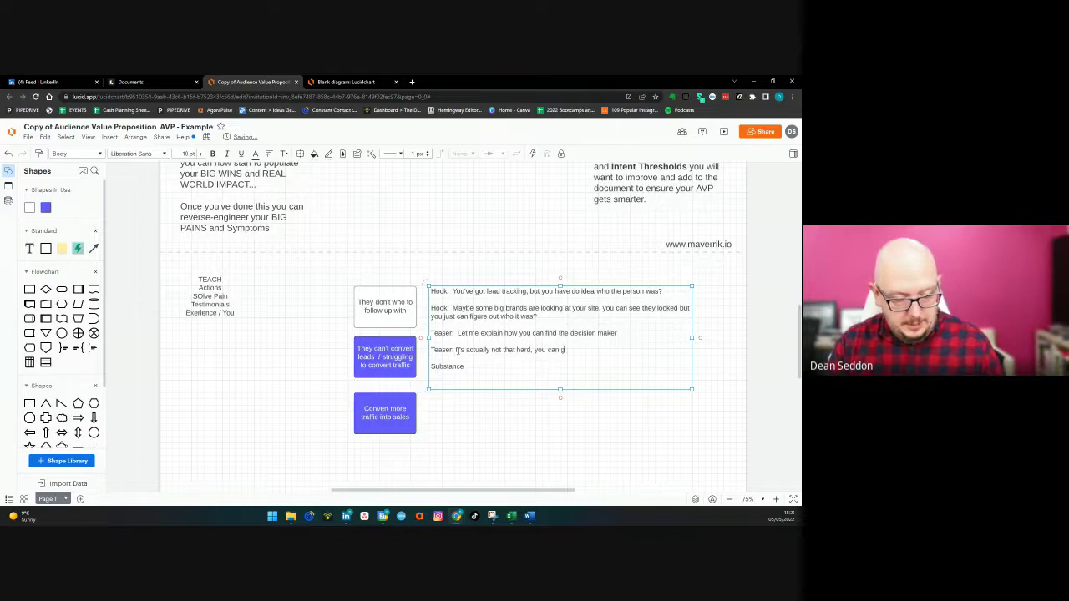
text(et it in)
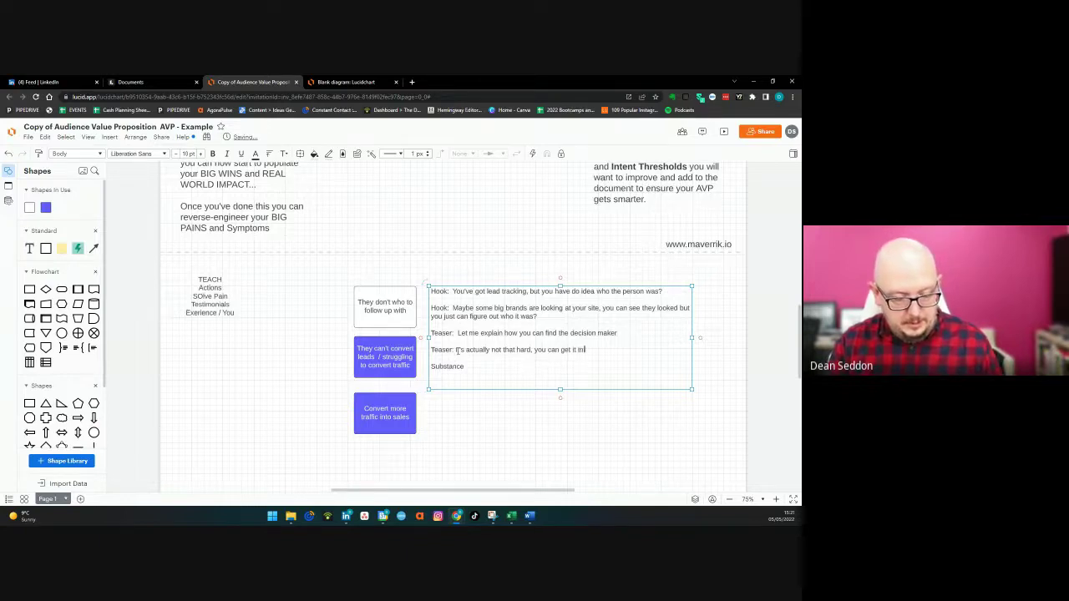
text( a real-time)
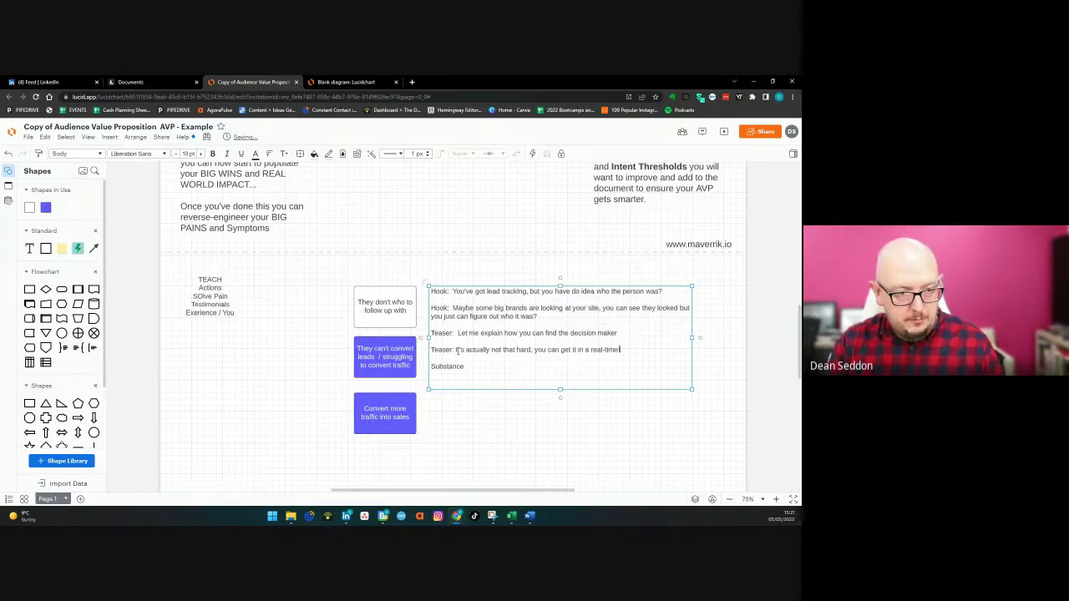
text( report, instea)
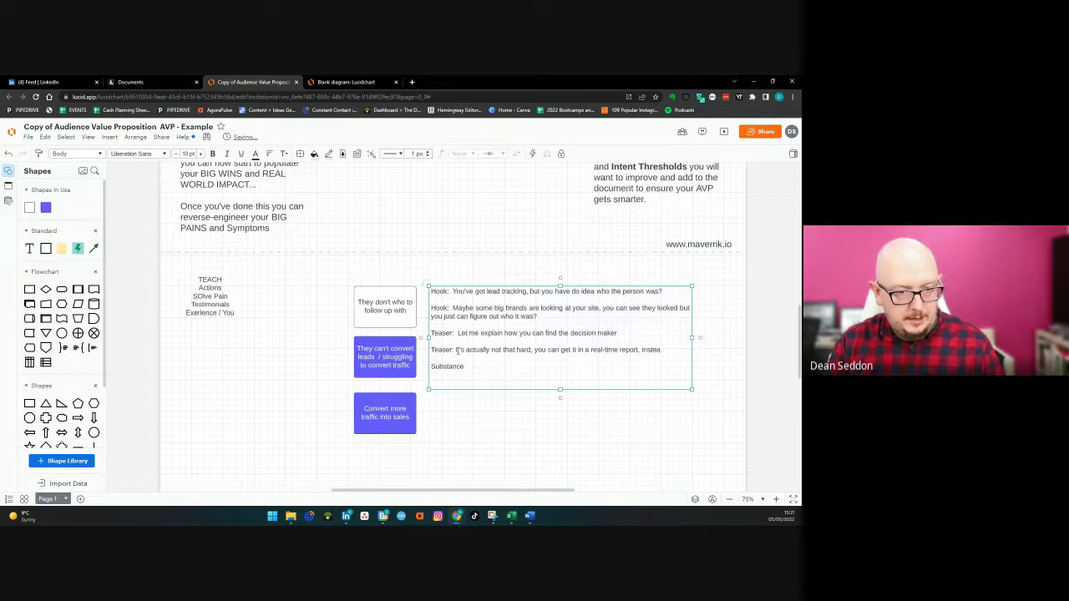
text(d of stalking)
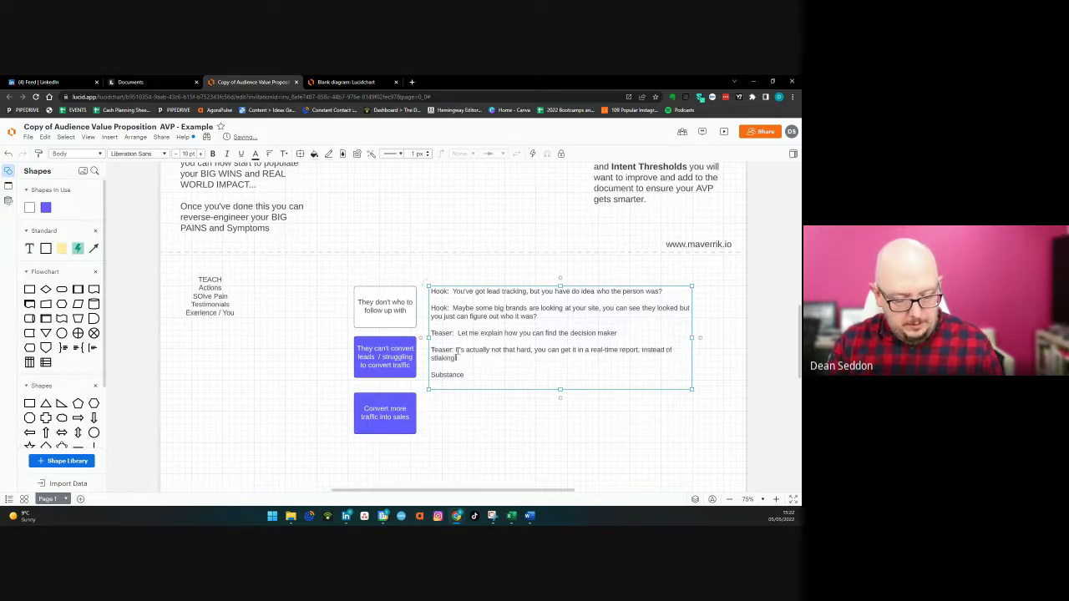
text( the compa)
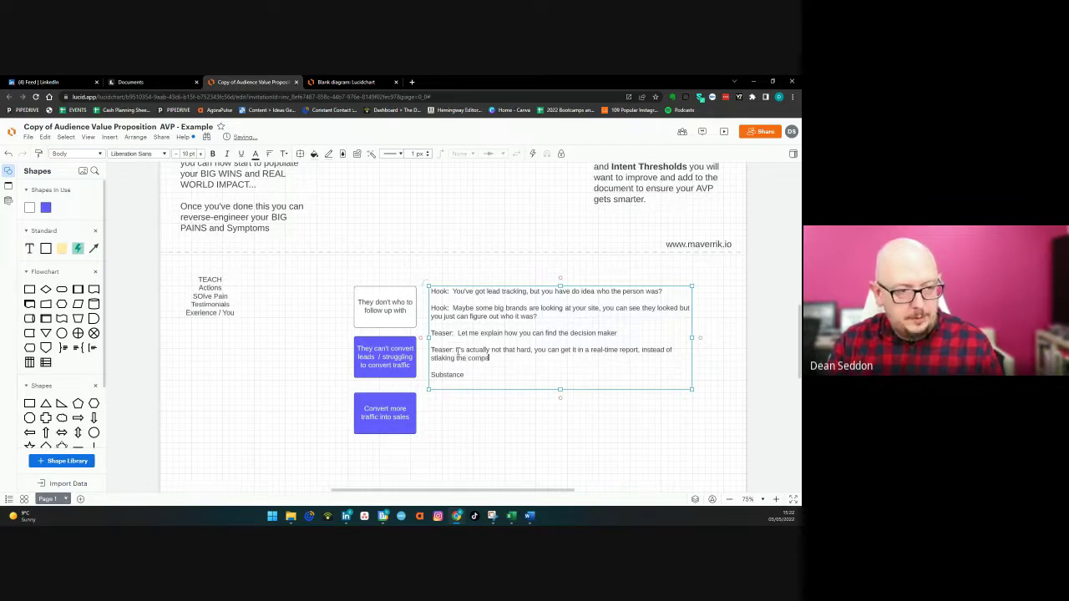
text(ny on Linked)
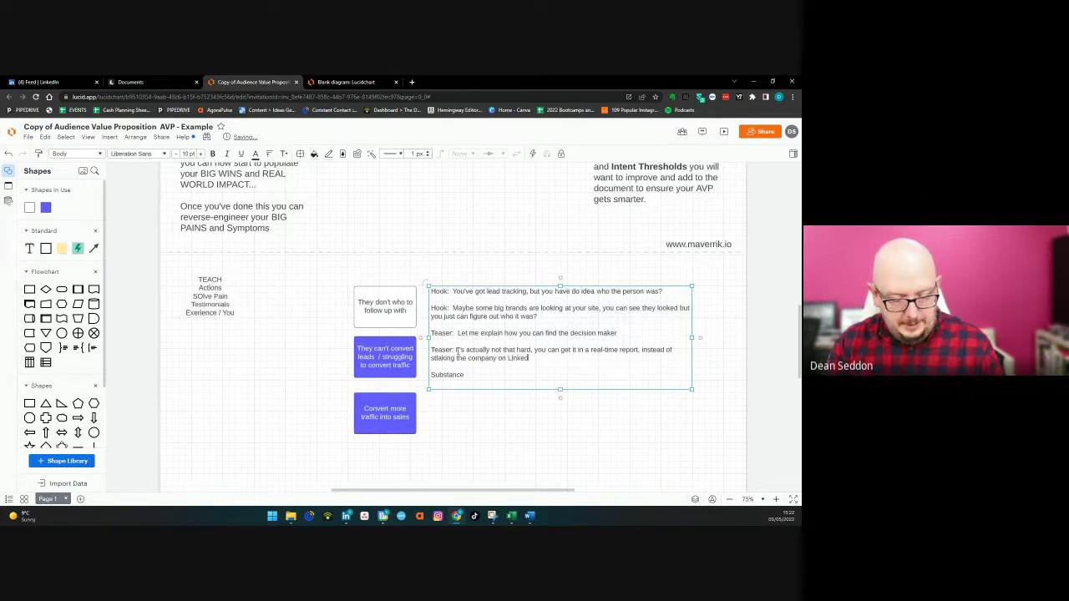
text(In.)
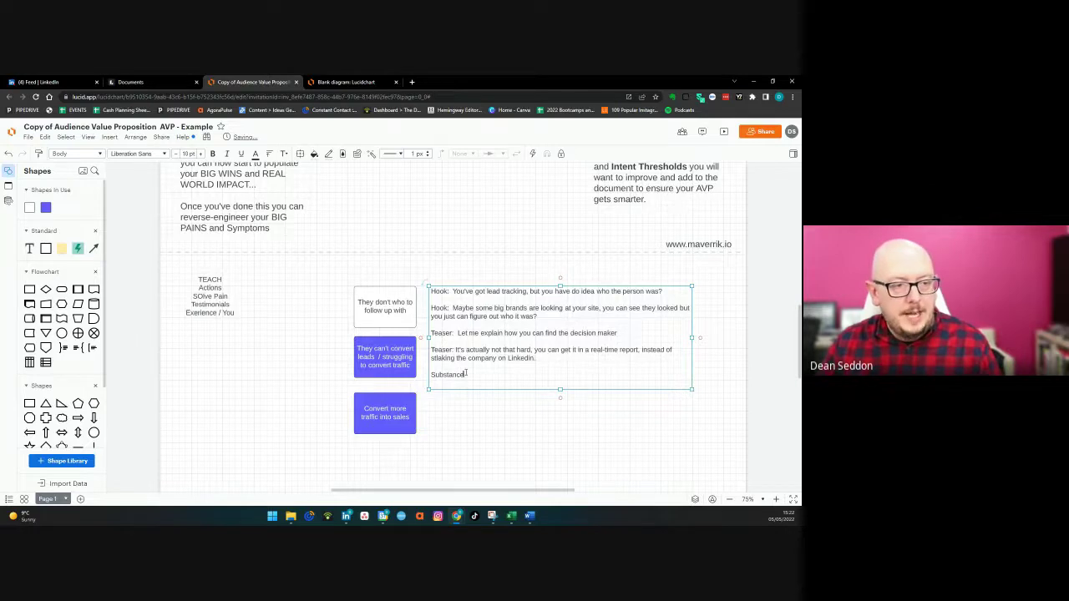
- Add two line breaks after the "Substance" heading in the post outline to make room for its content
double_click(464, 374)
click(466, 374)
key(Return)
key(Return)
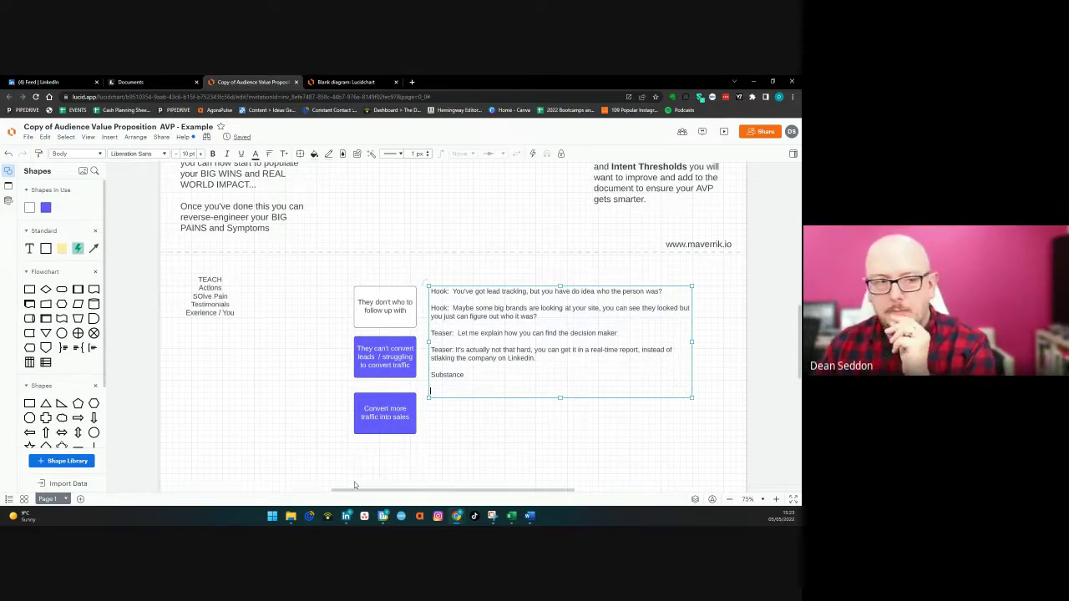
- Review the symptoms, big pains, big wins and real world impact boxes of the diagram alongside the hooks and teasers in the post outline
scroll(354, 485, up, 1)
scroll(354, 486, down, 1)
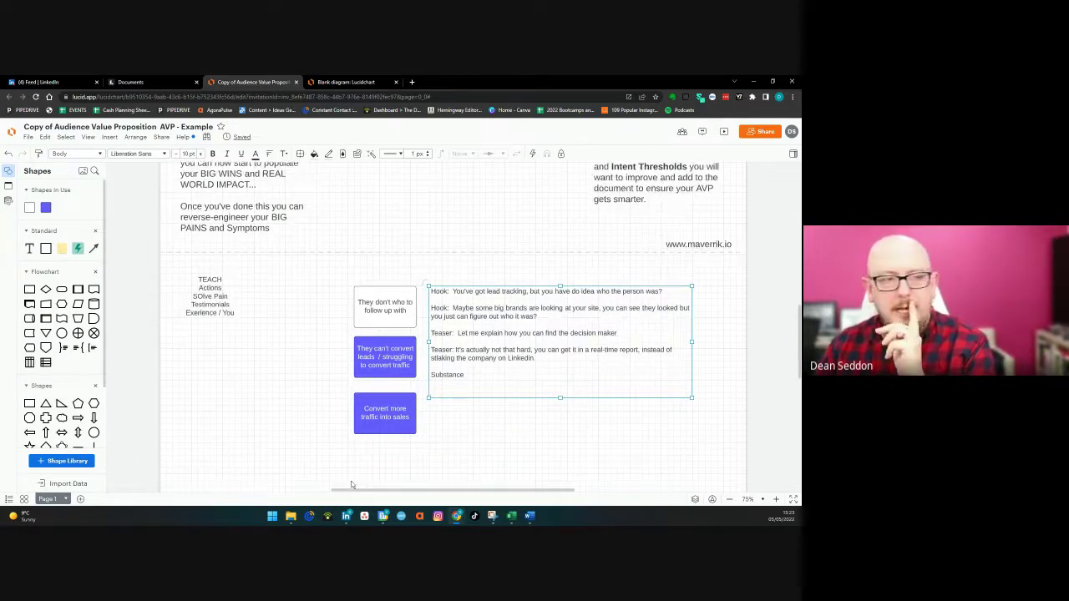
scroll(272, 430, up, 1)
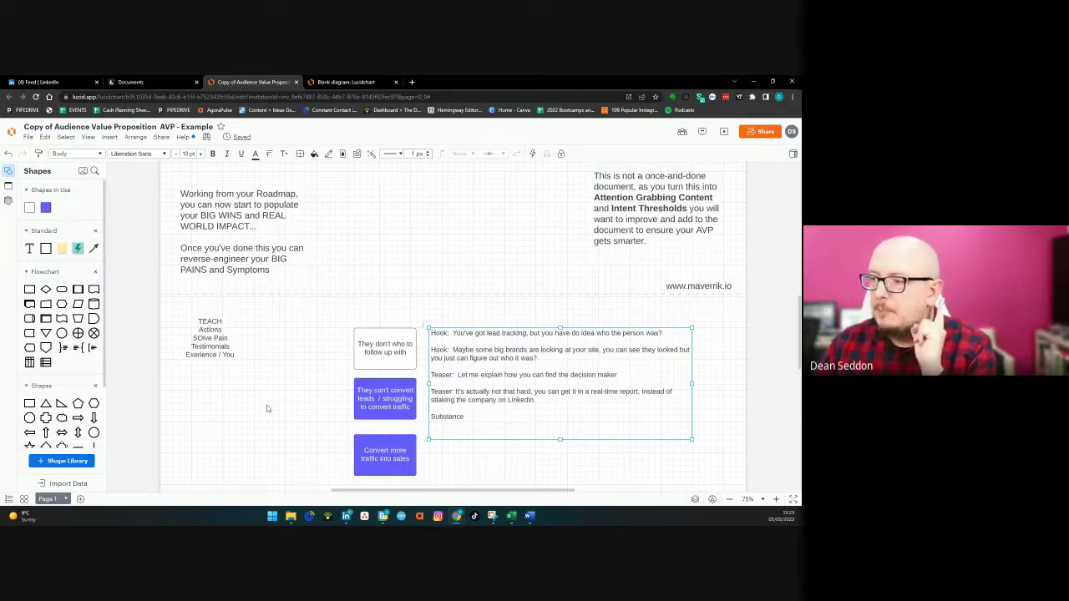
scroll(267, 409, up, 2)
scroll(267, 409, up, 5)
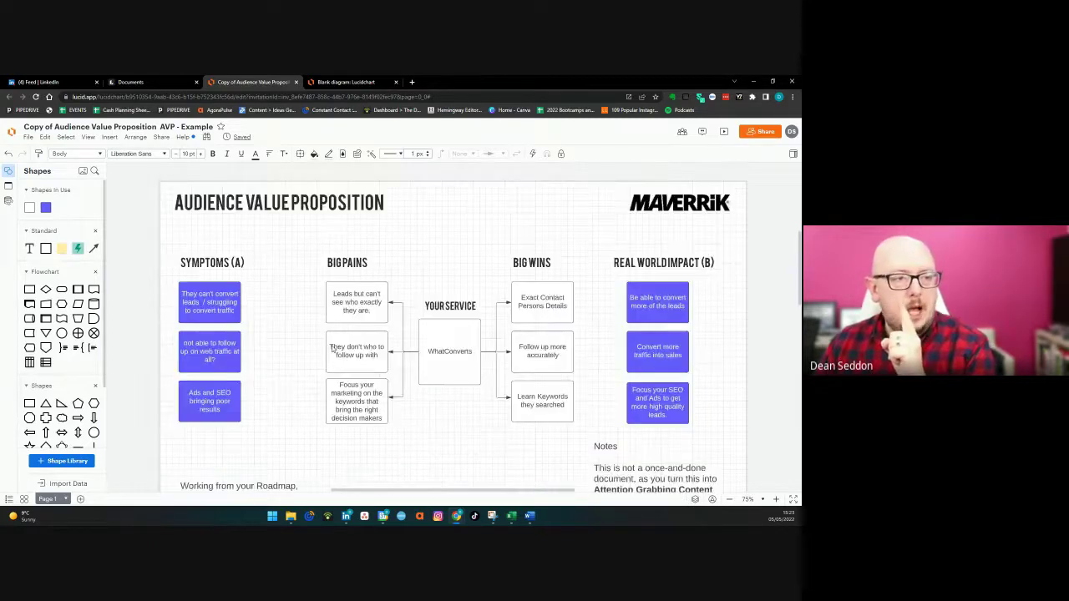
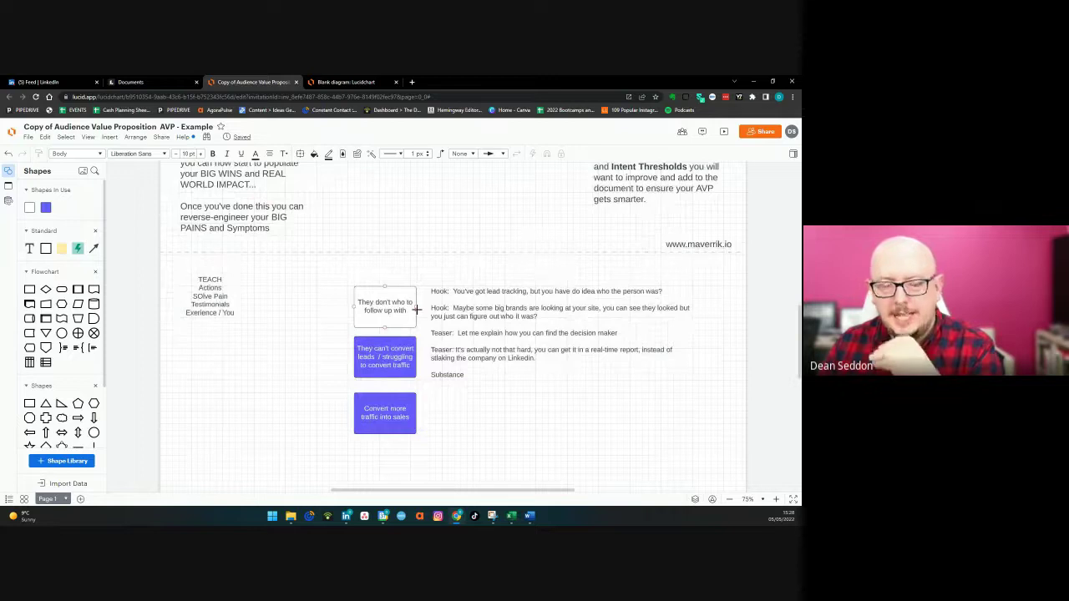
scroll(417, 310, up, 3)
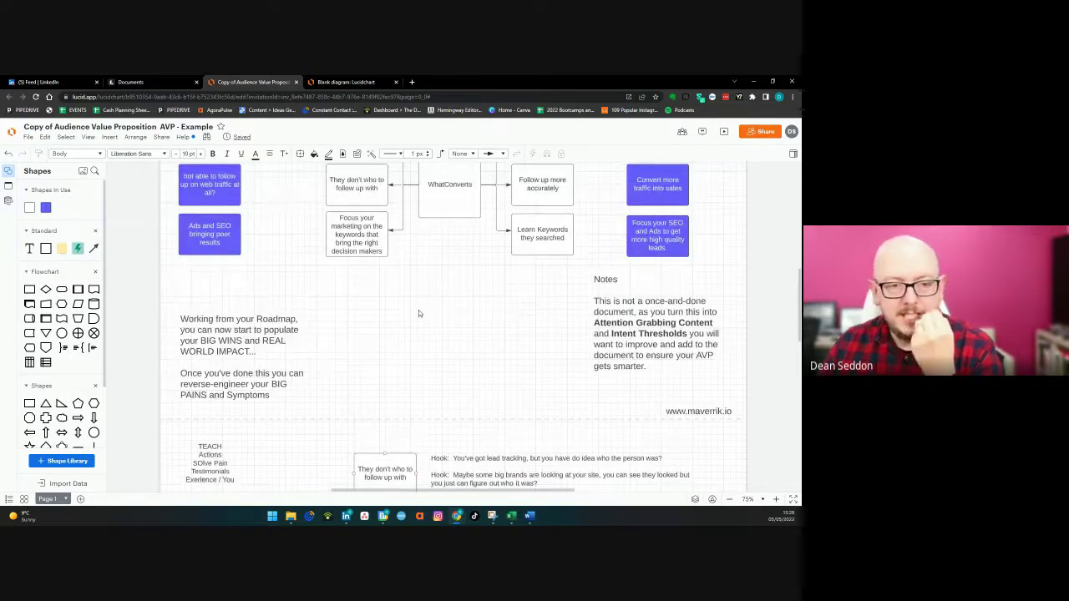
scroll(420, 313, down, 1)
scroll(419, 313, down, 1)
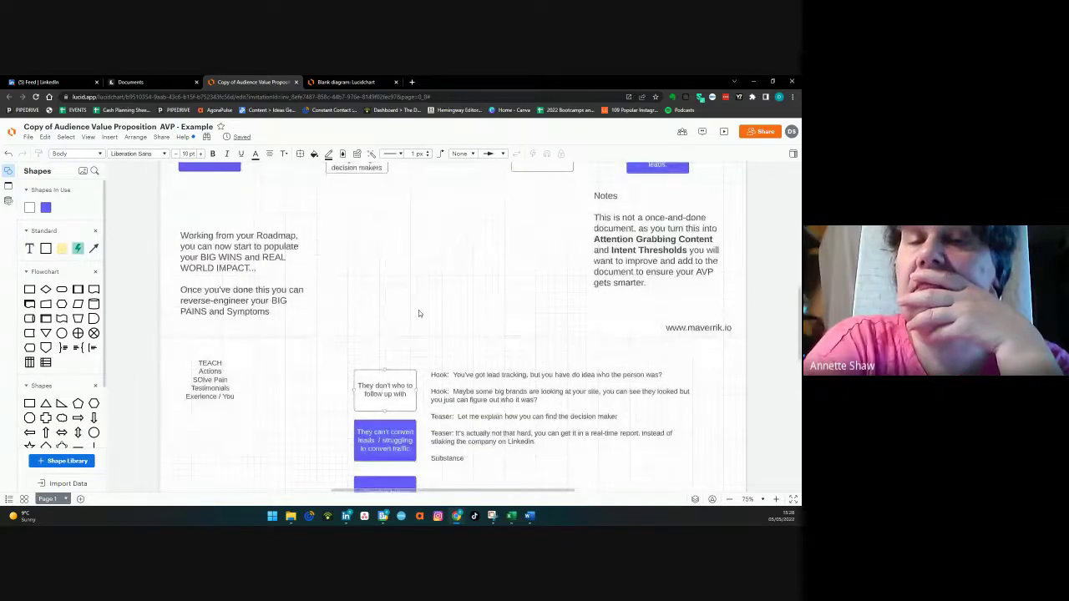
scroll(419, 313, up, 3)
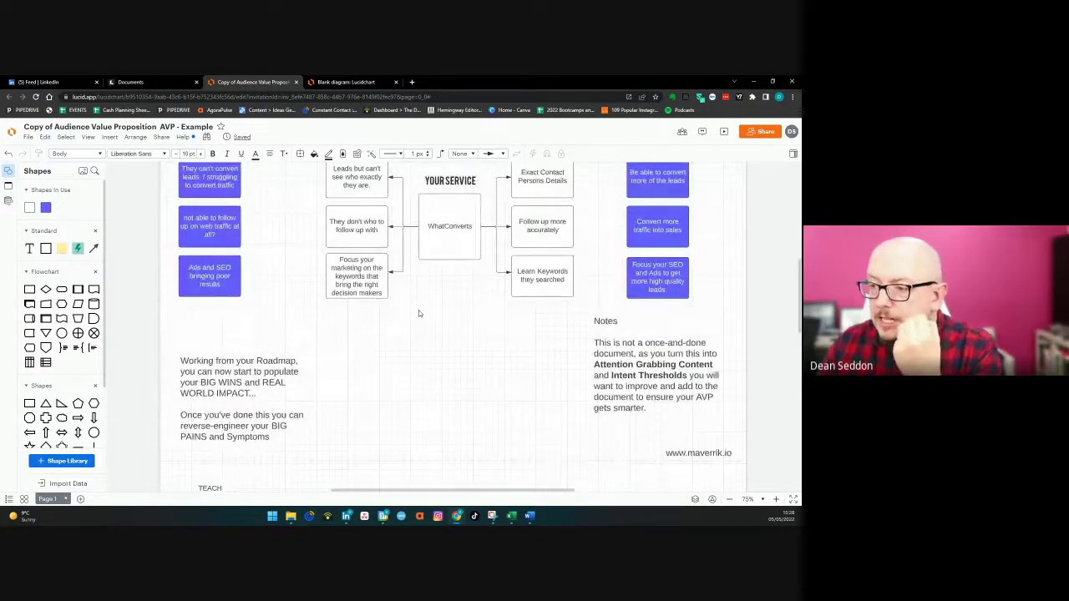
scroll(419, 313, down, 3)
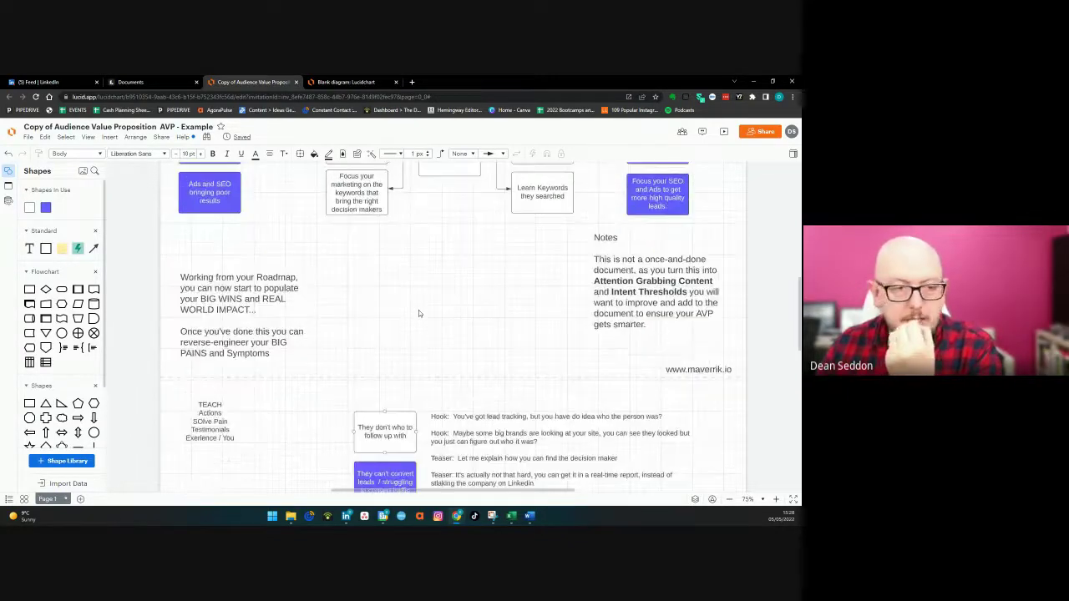
scroll(419, 314, up, 4)
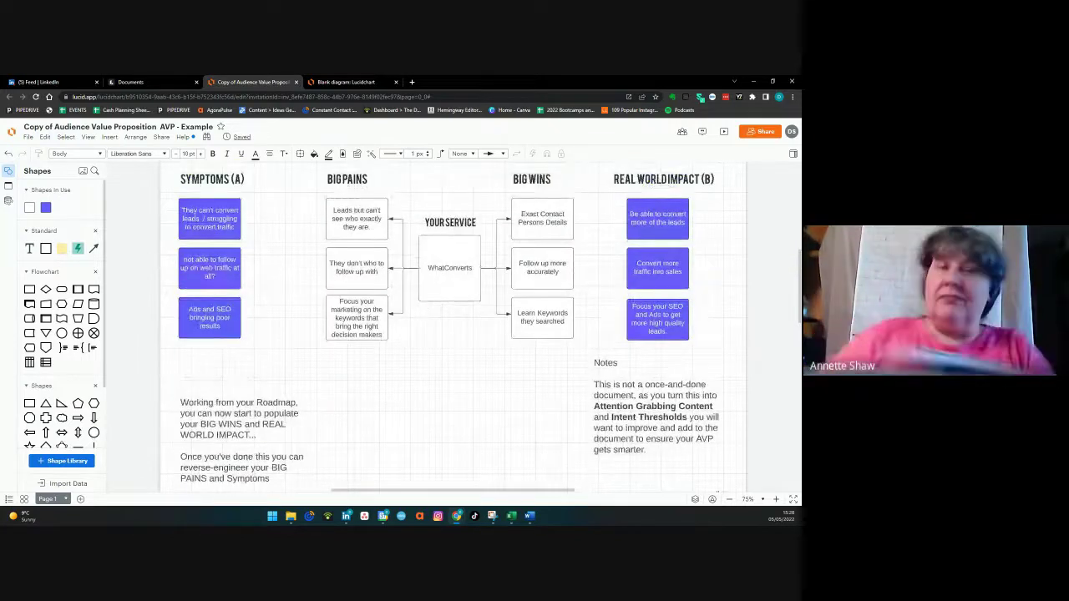
scroll(499, 392, down, 1)
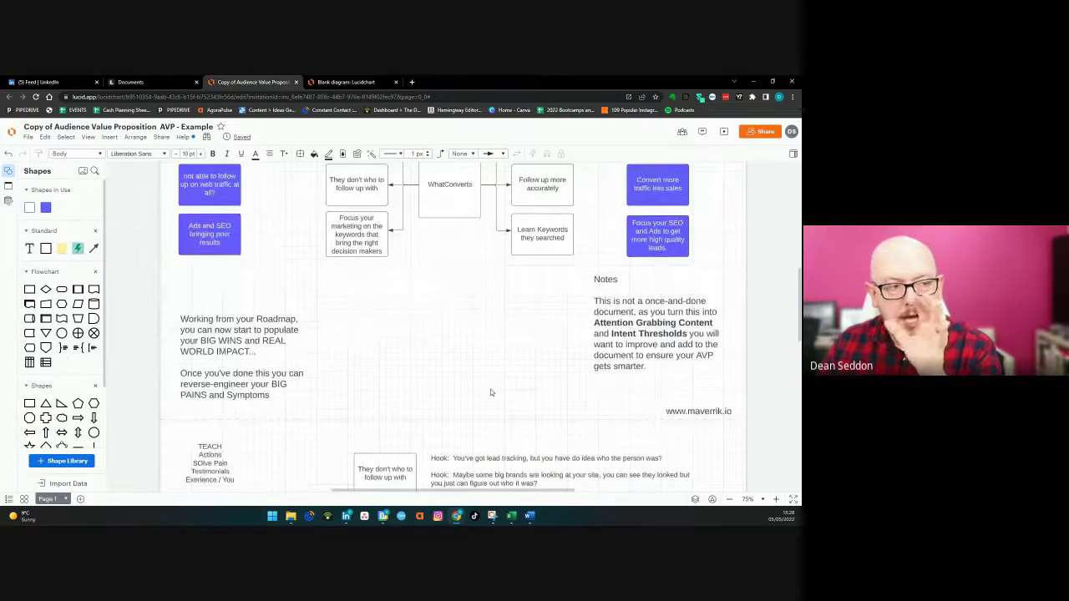
scroll(490, 390, up, 1)
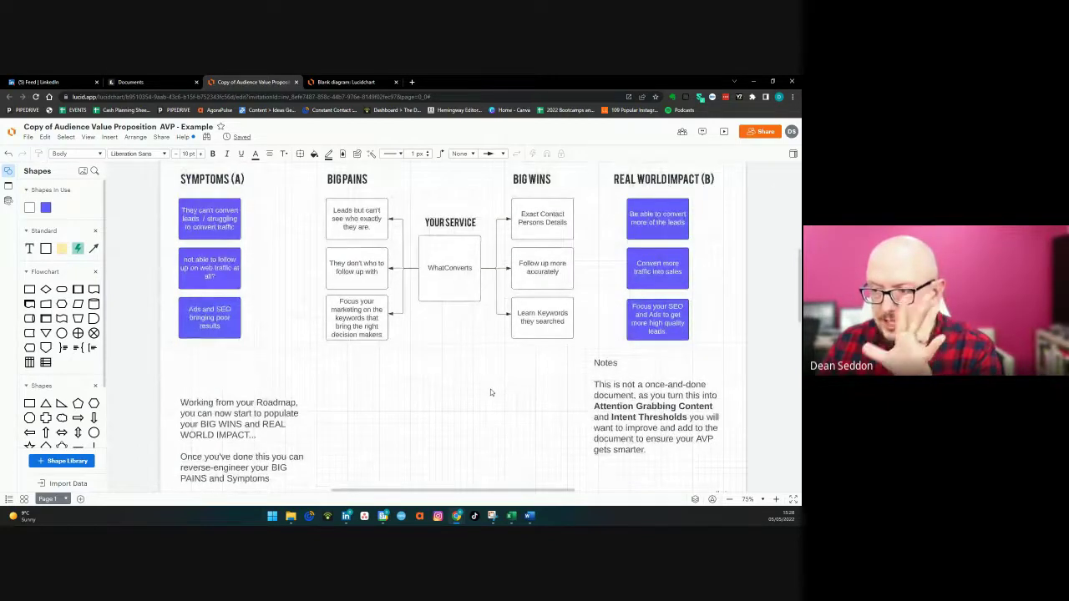
scroll(491, 393, up, 1)
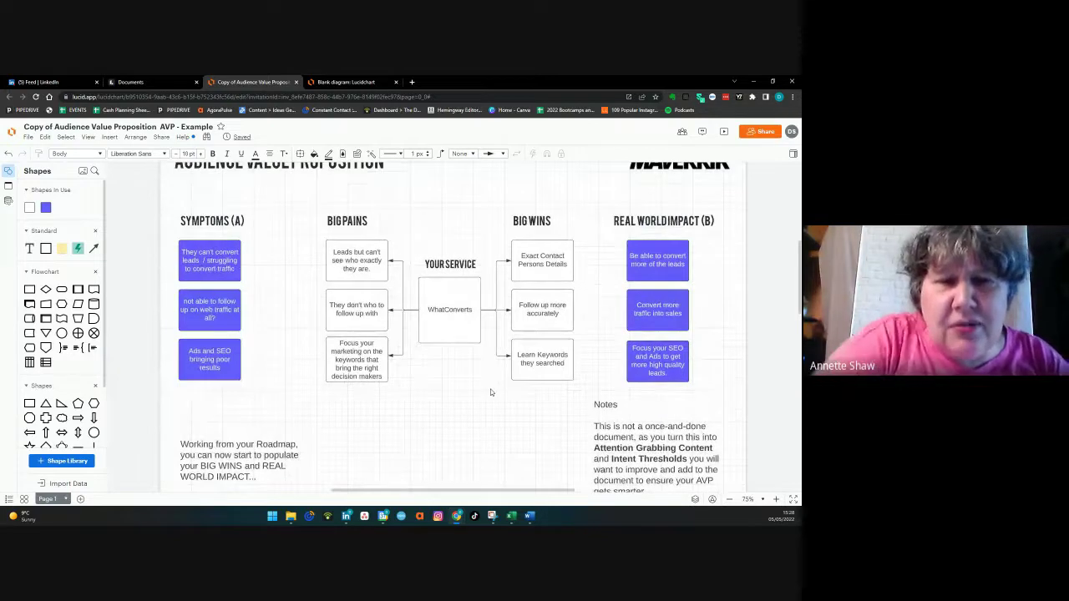
click(776, 499)
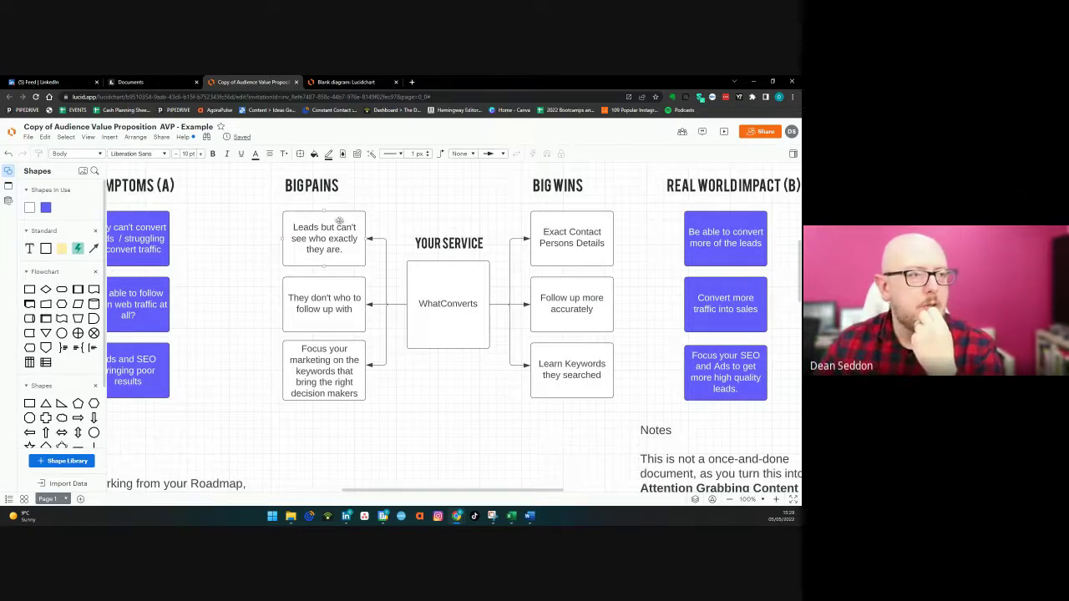
scroll(298, 347, down, 10)
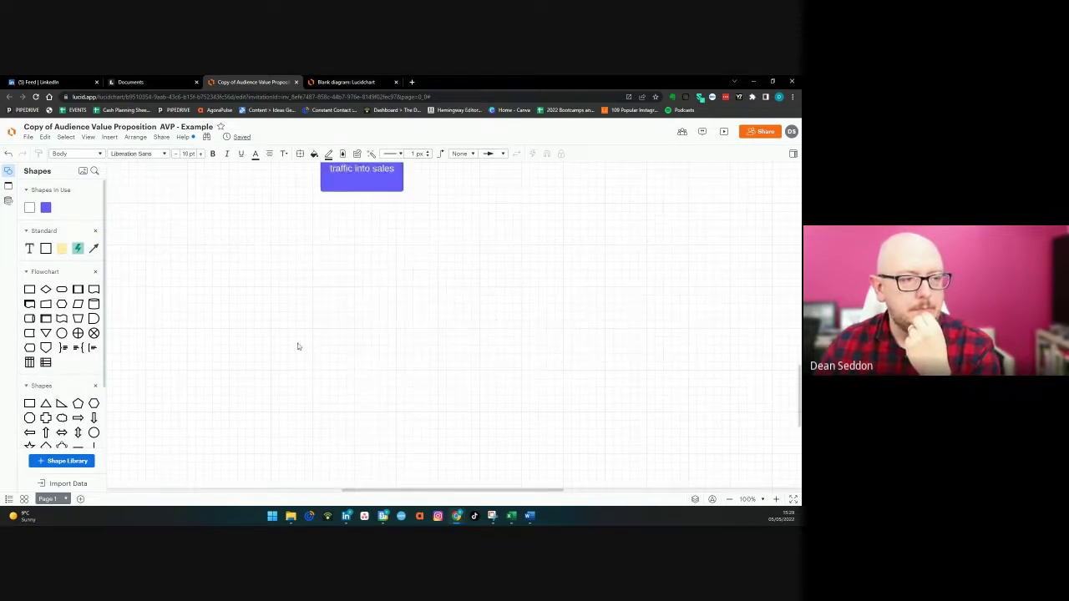
scroll(384, 293, up, 3)
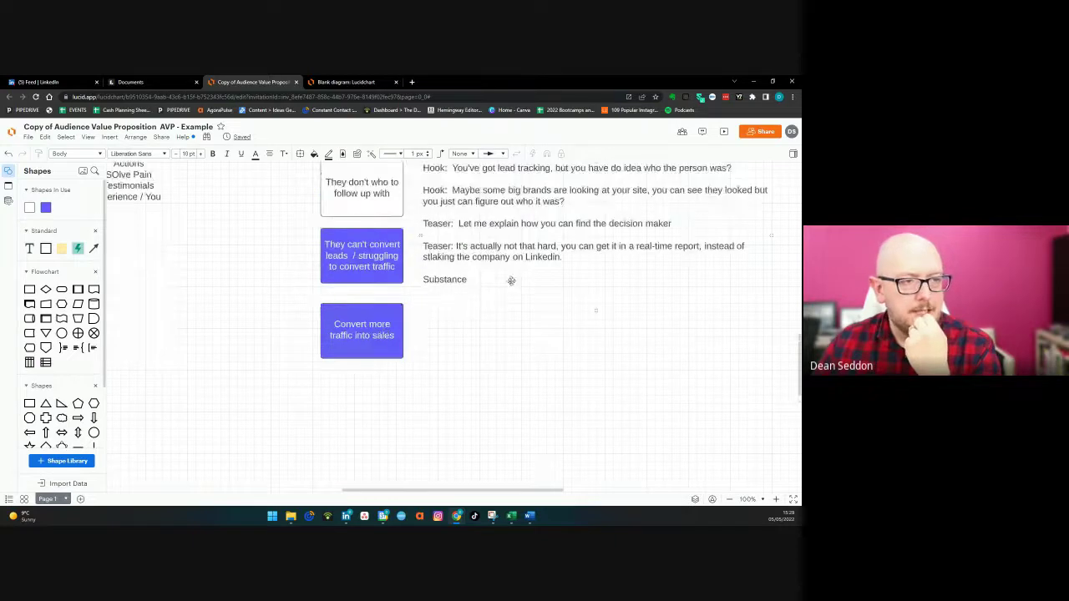
- Add a text box to the diagram below the "Substance" heading of the post outline
scroll(511, 280, up, 1)
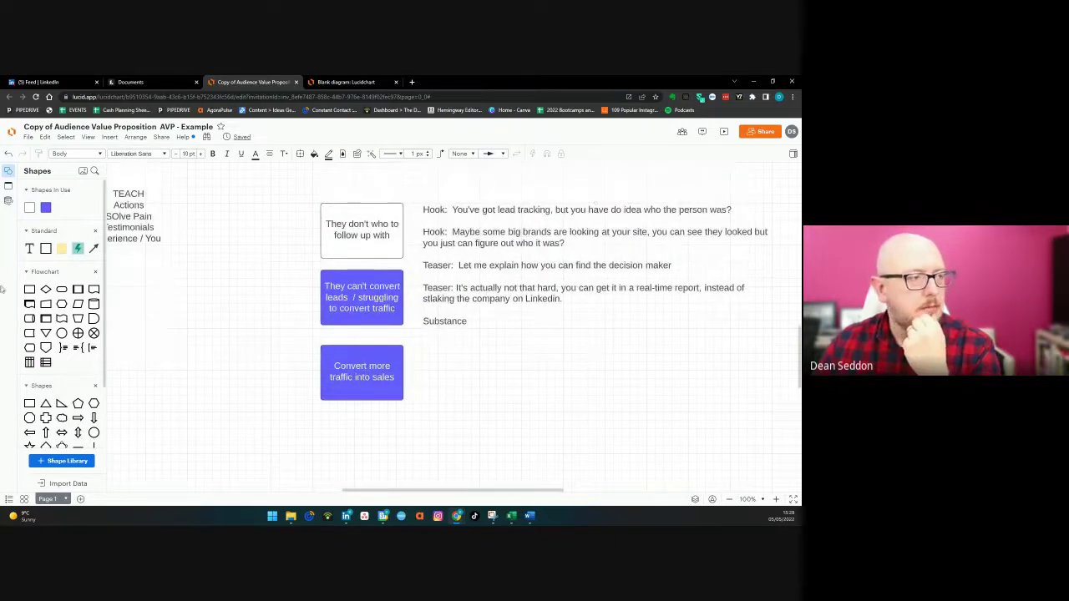
drag(30, 248, 487, 370)
scroll(515, 381, down, 1)
text(S)
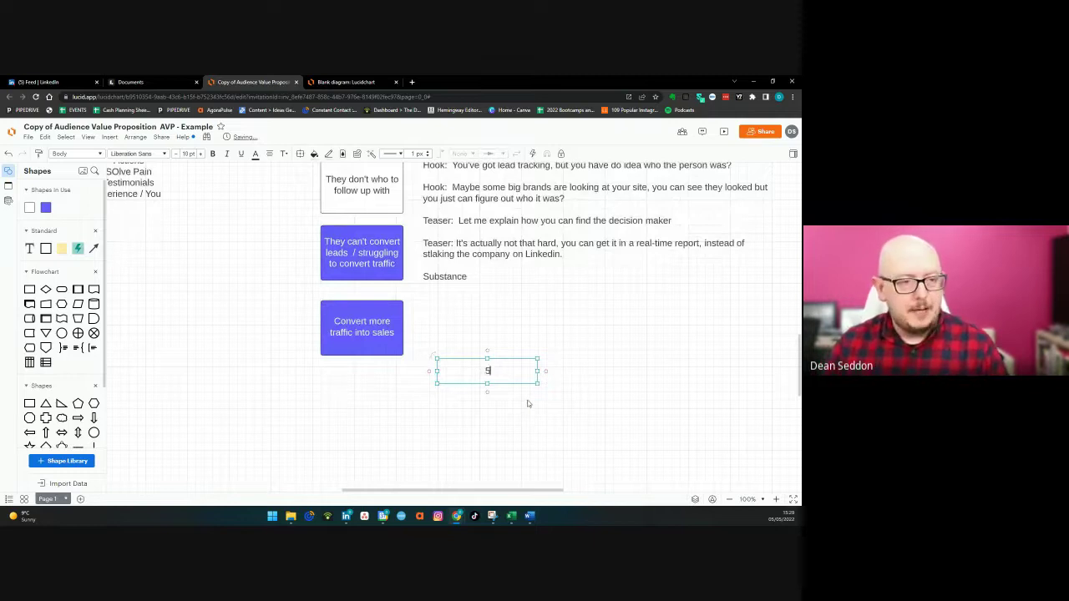
text( Ways )
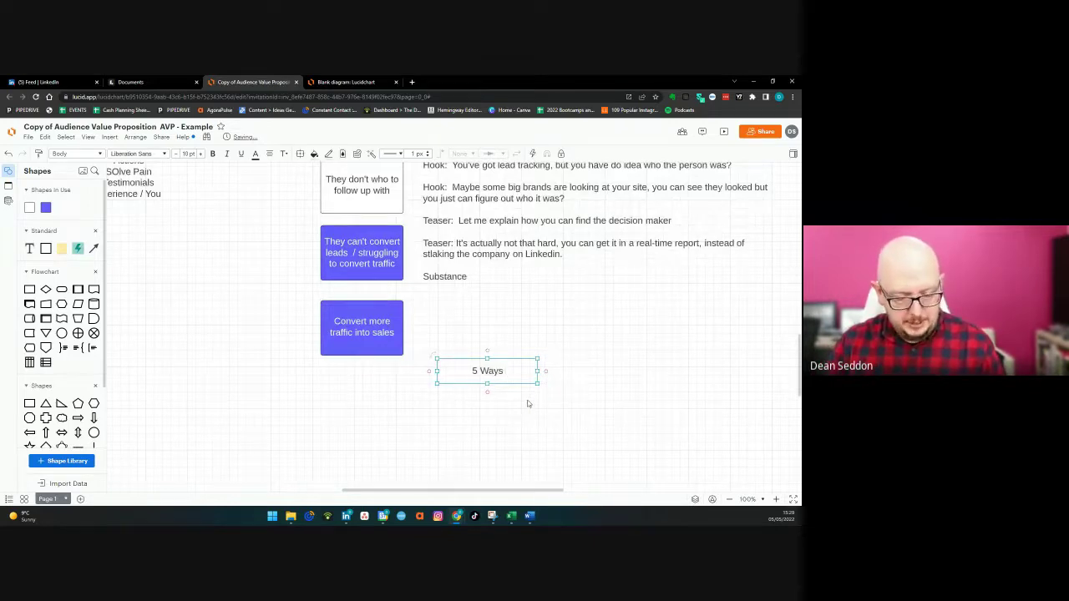
text(5)
key(BackSpace)
key(BackSpace)
key(BackSpace)
key(BackSpace)
key(BackSpace)
key(BackSpace)
key(BackSpace)
key(BackSpace)
- Write "The Ultimate Way to Convert Your Website visitors" in the new text box as the content title
text(T)
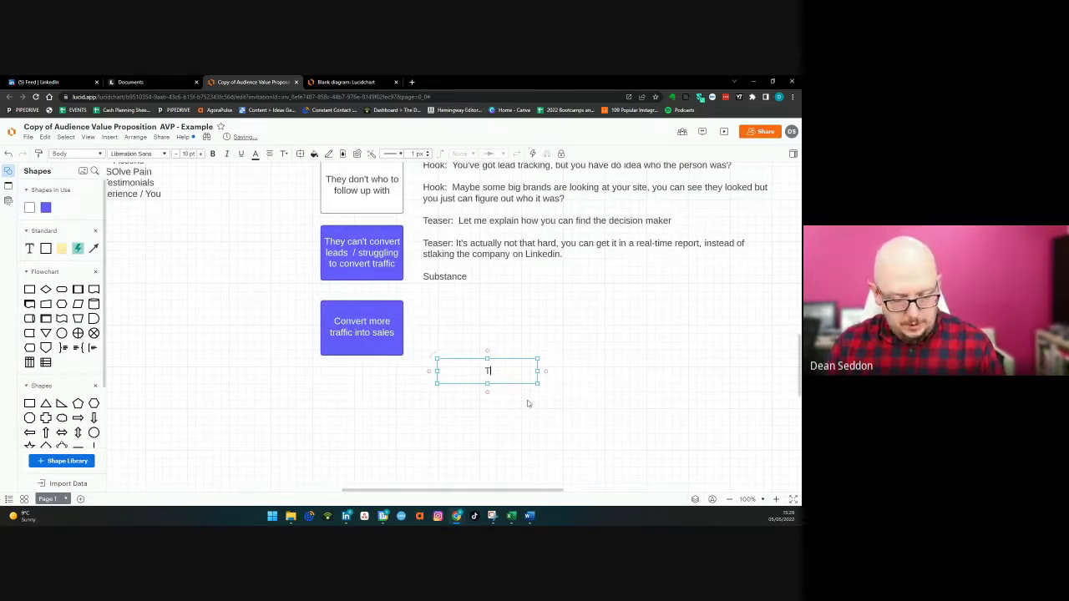
text(he Ultimate )
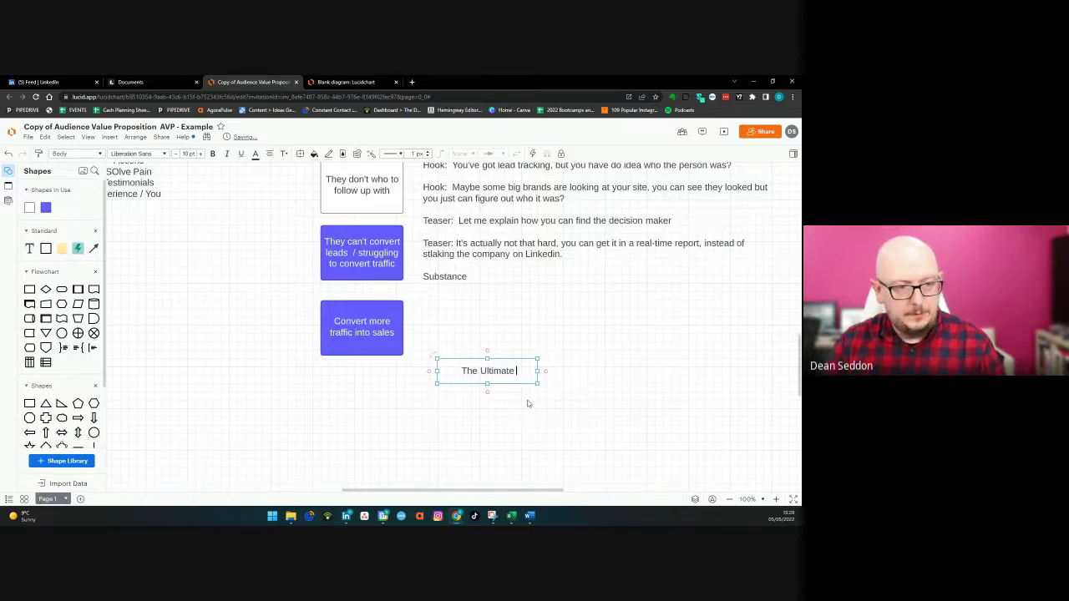
text(Way to Conv)
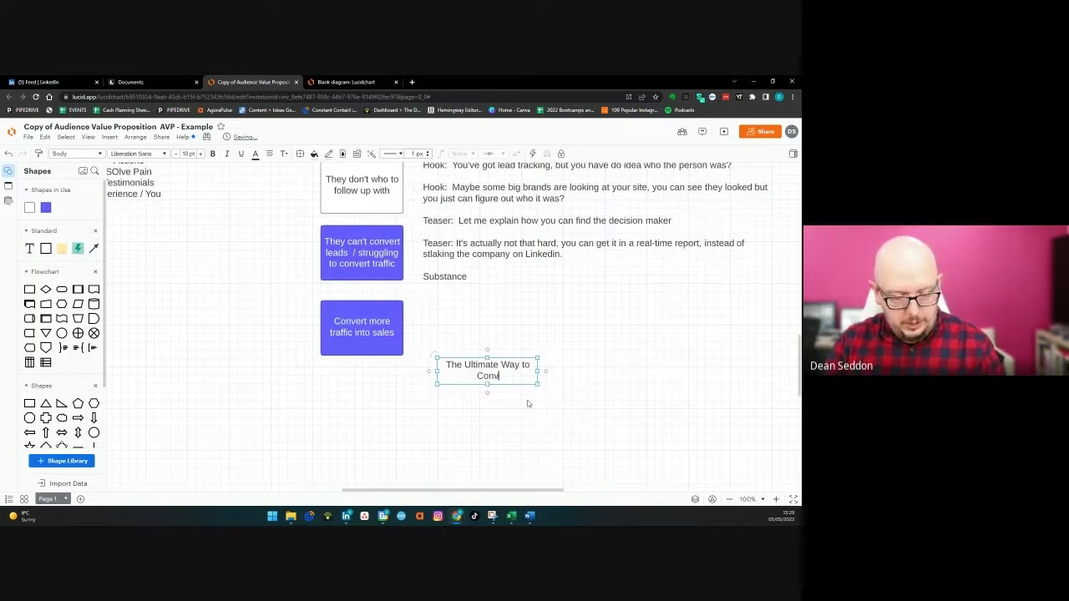
text(ert Your Web)
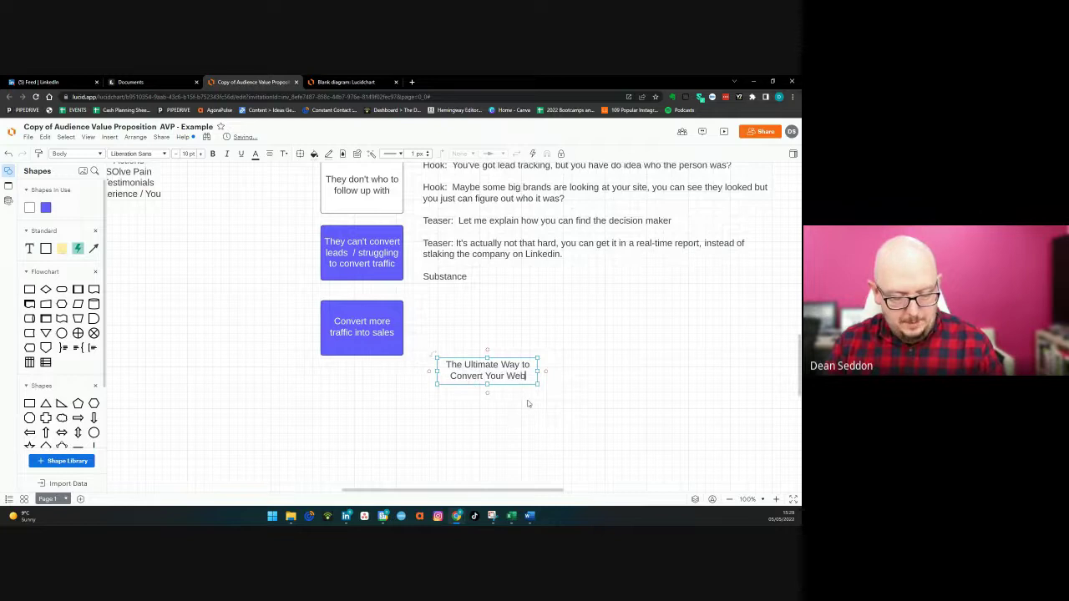
text(sit)
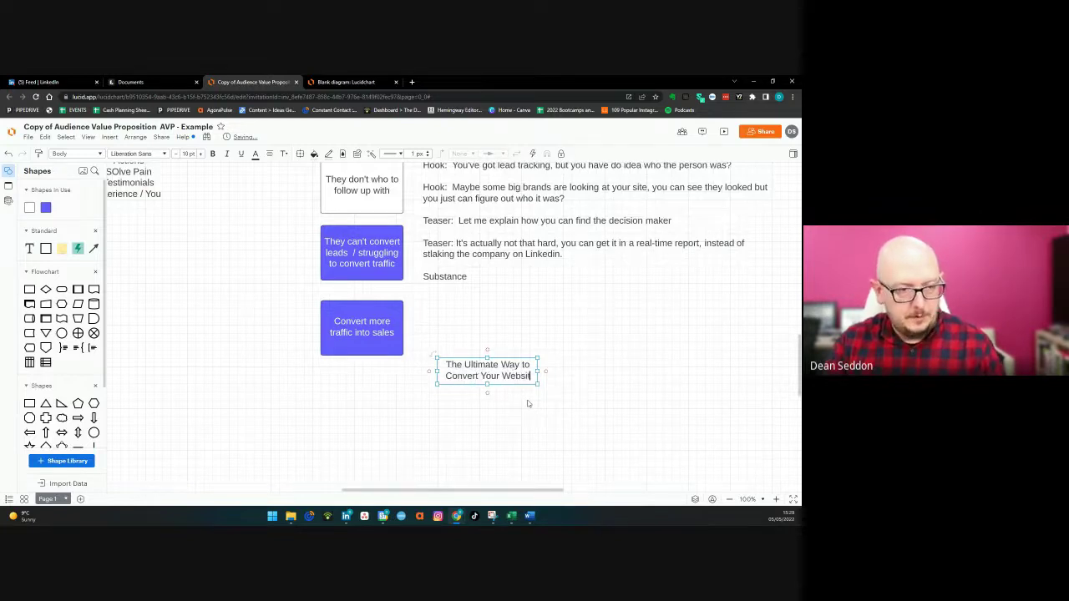
text(e visitors)
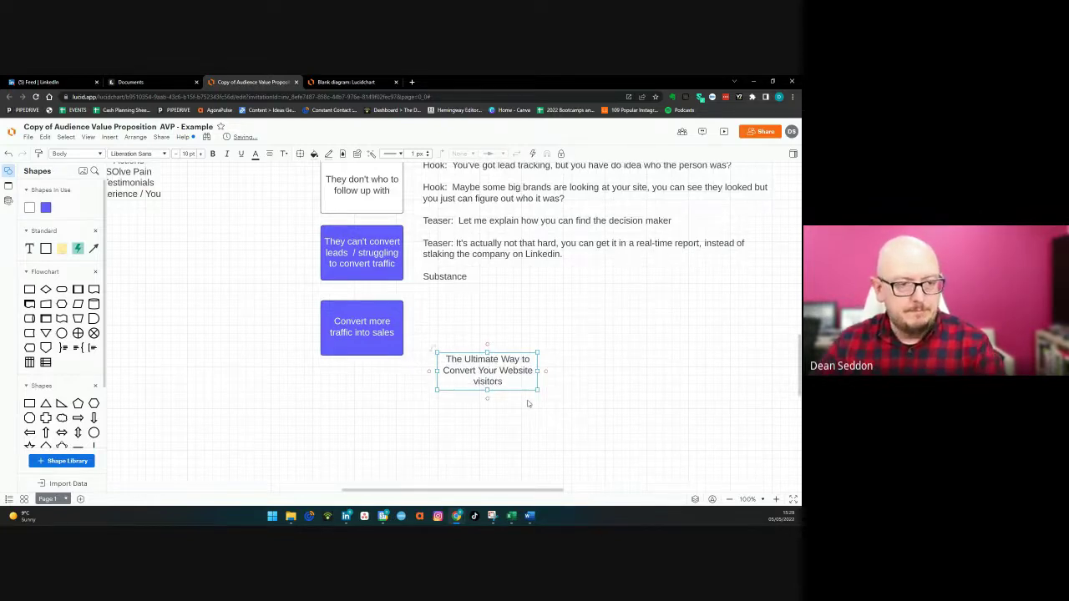
click(533, 370)
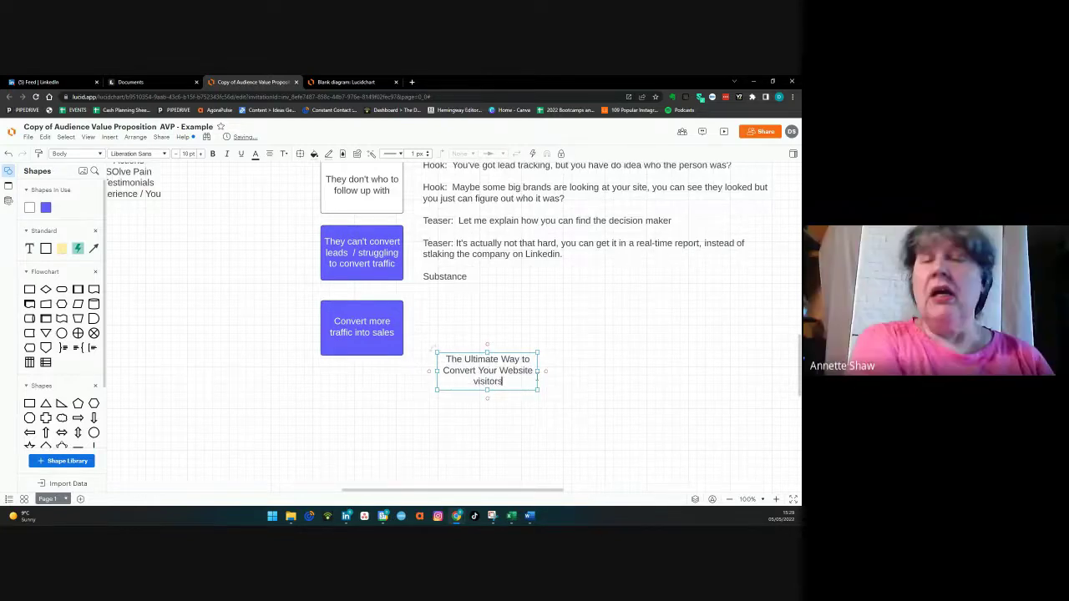
click(561, 375)
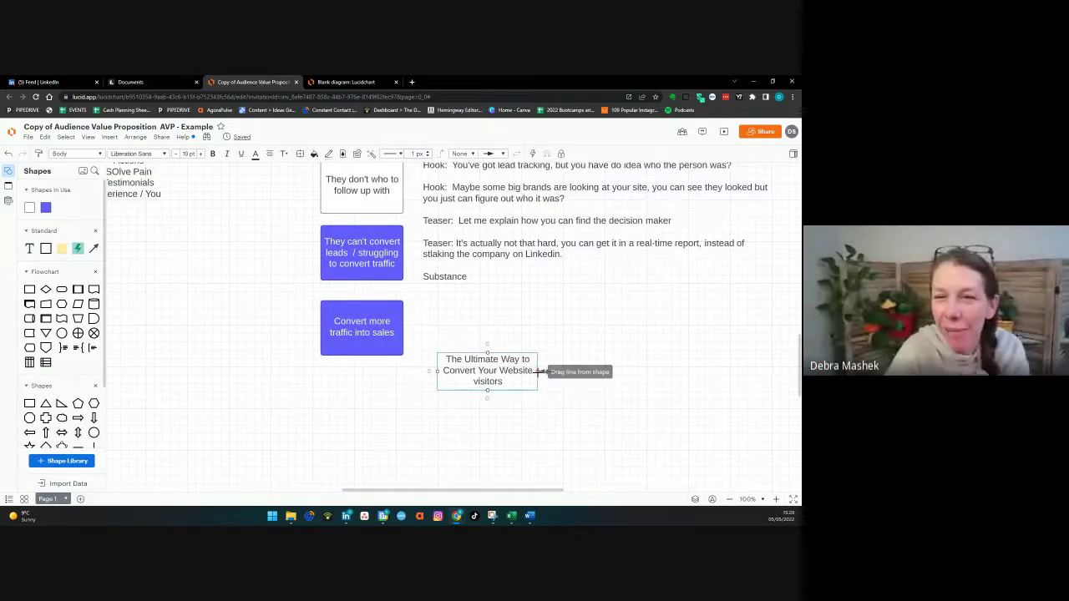
drag(537, 371, 587, 376)
click(556, 391)
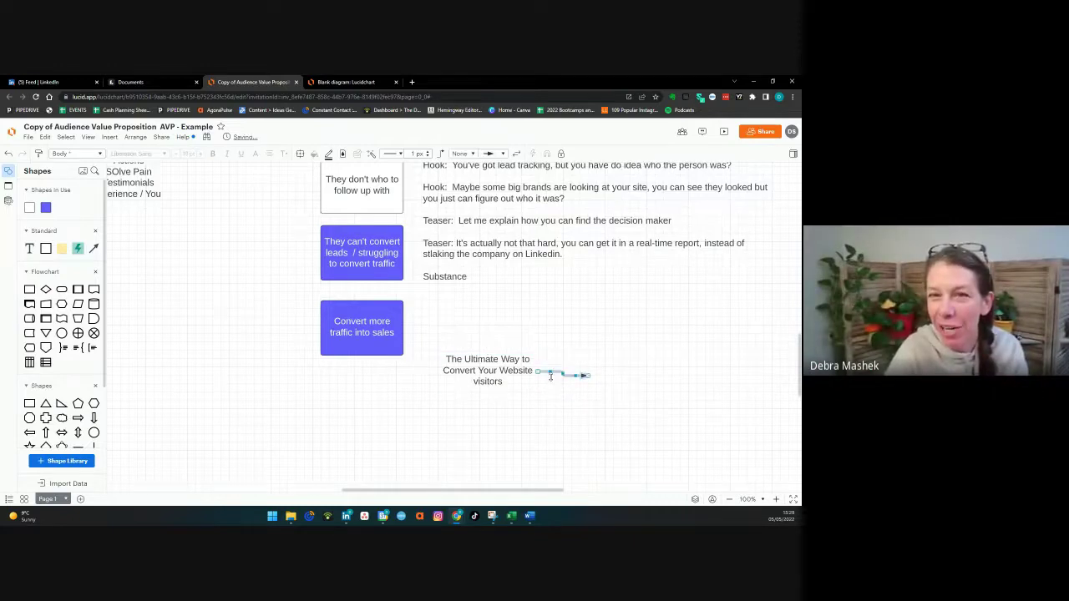
key(ctrl+z)
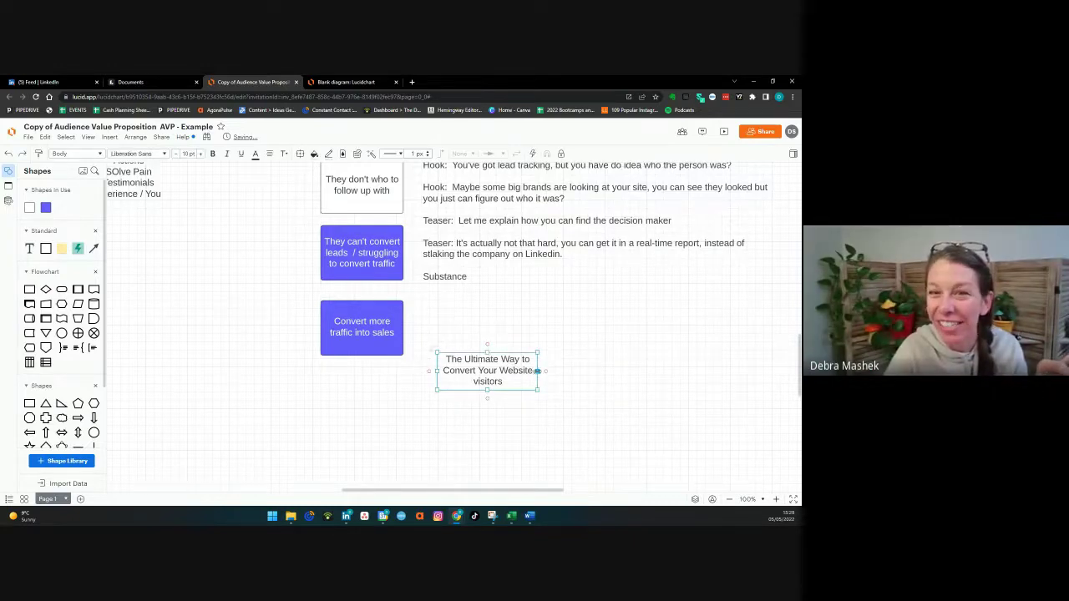
- Widen the title text box so its text fits on one line and move it up closer to the "Substance" heading
drag(538, 371, 682, 373)
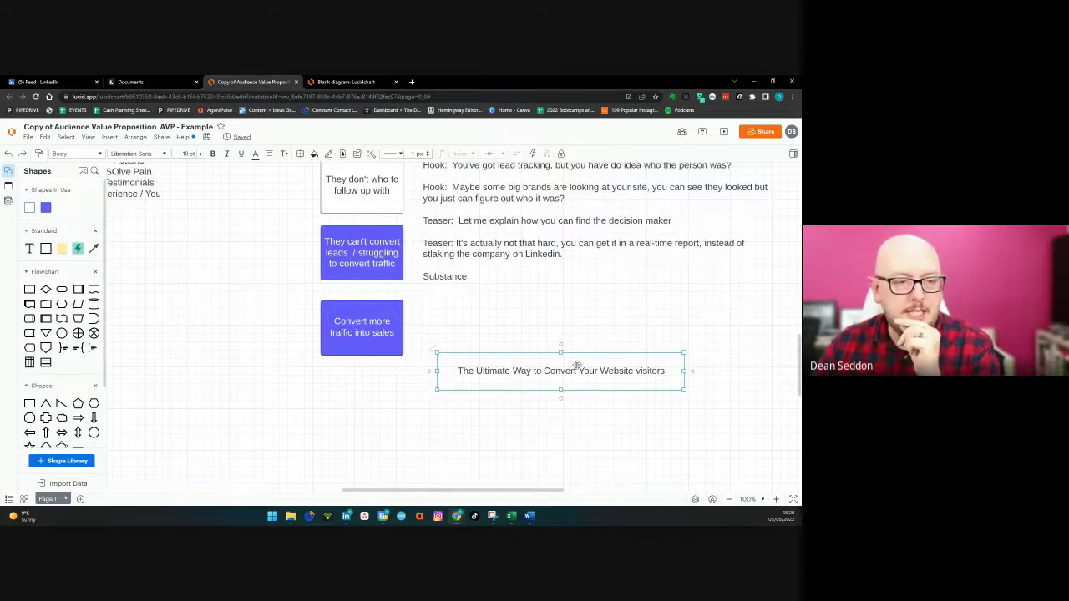
drag(568, 388, 568, 353)
scroll(561, 359, up, 2)
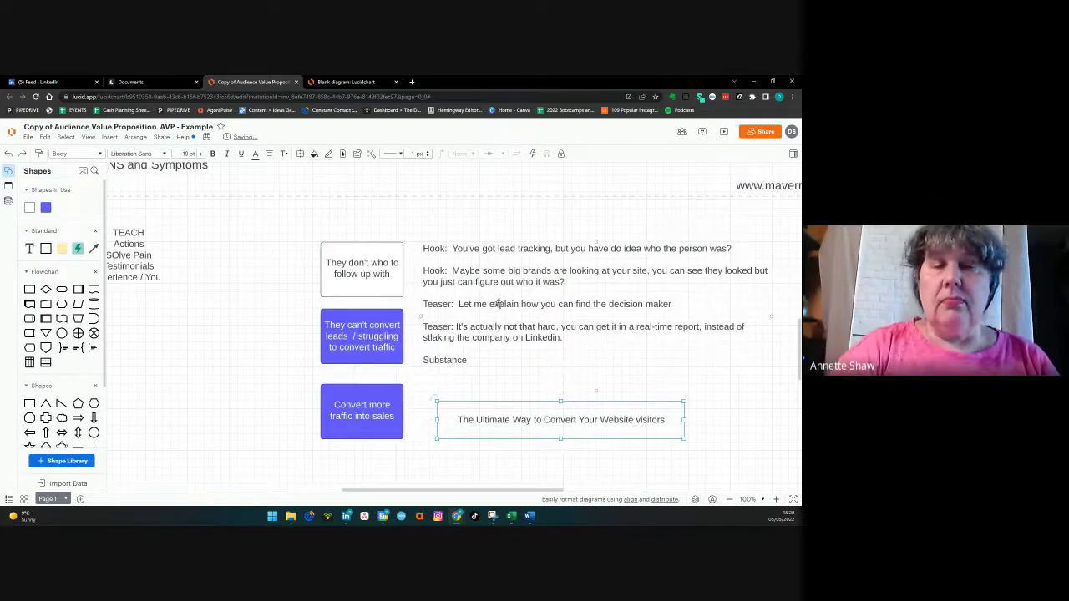
scroll(498, 303, down, 1)
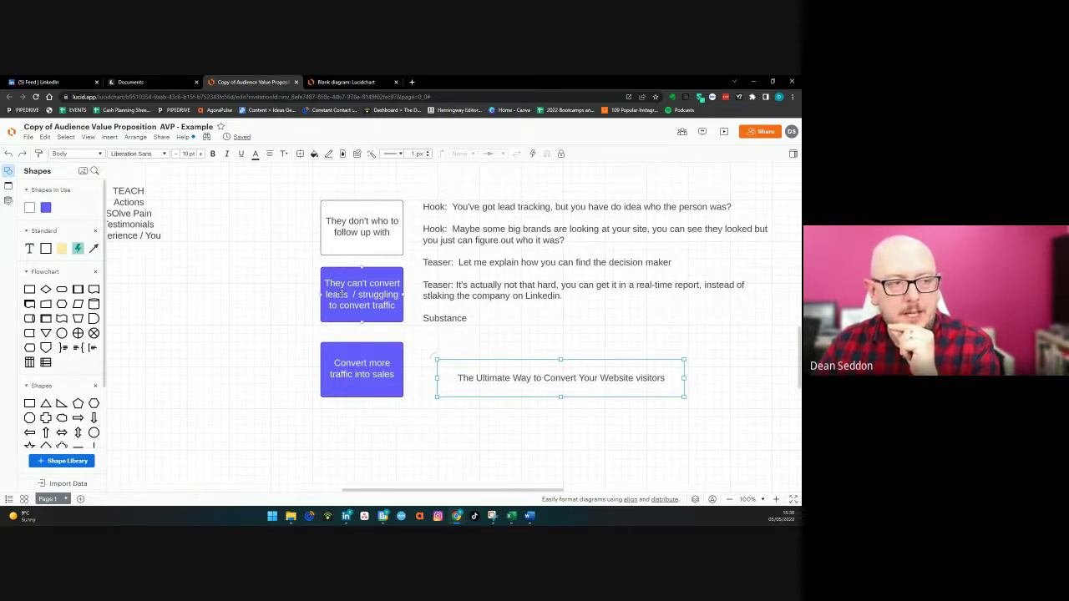
- Move the title text box down slightly and add "into Clients" to the end of its text
click(333, 297)
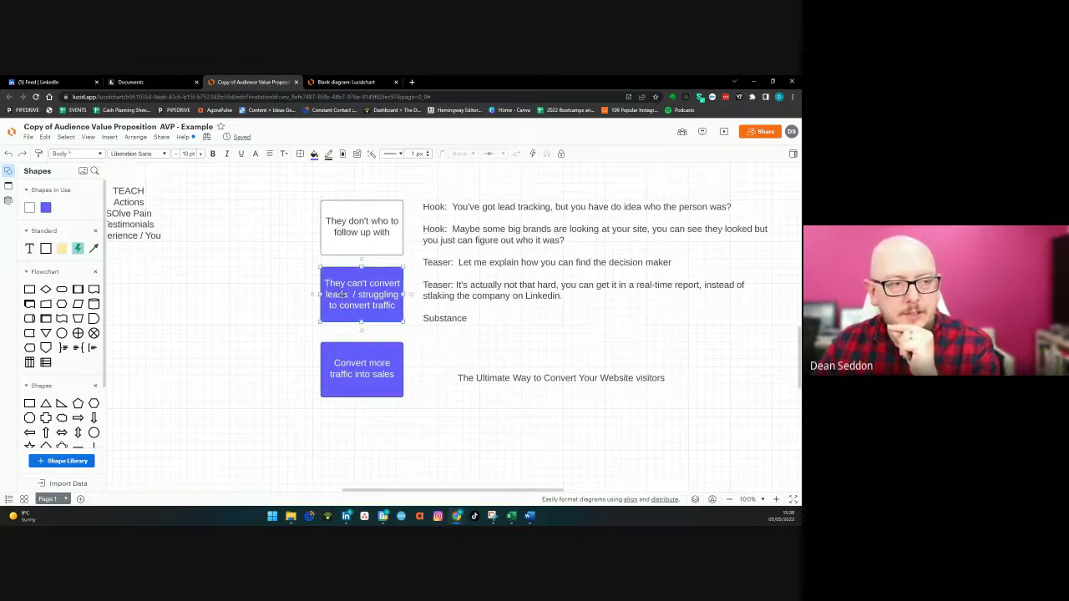
click(348, 370)
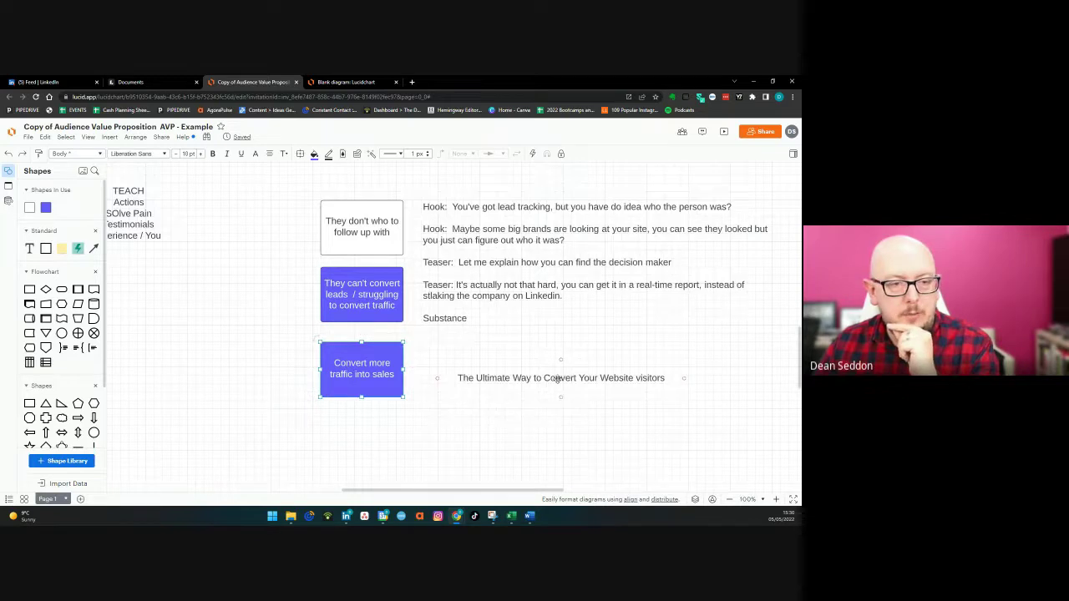
drag(553, 377, 554, 409)
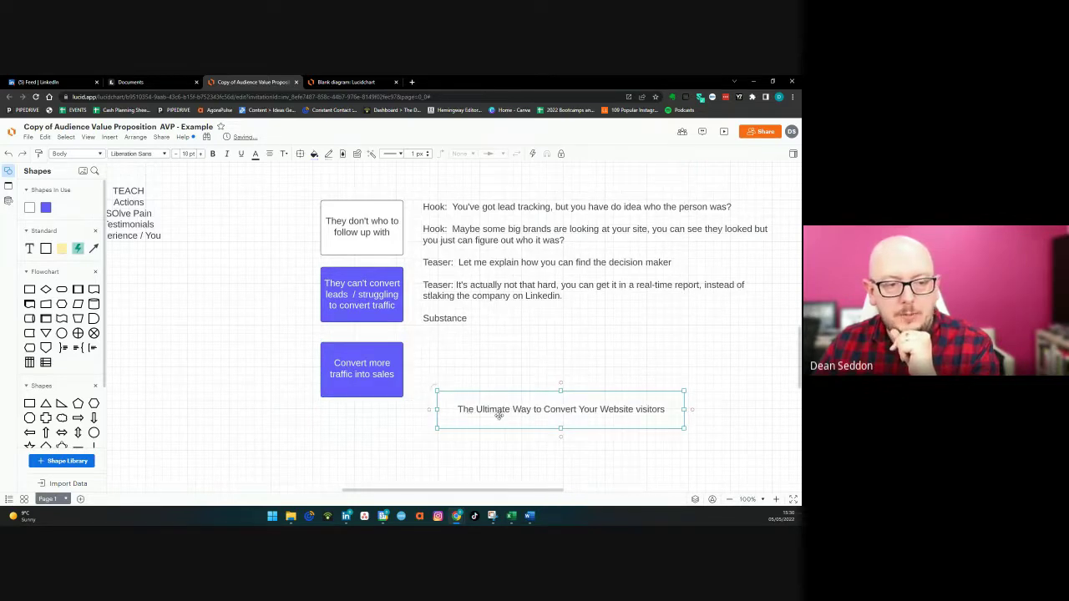
double_click(566, 411)
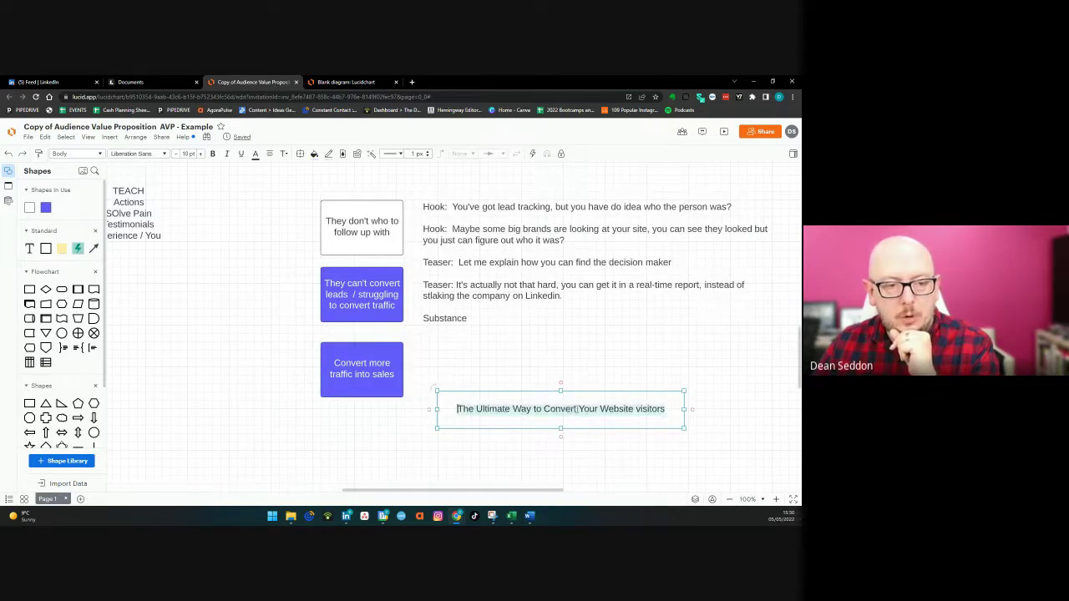
key(End)
text(into)
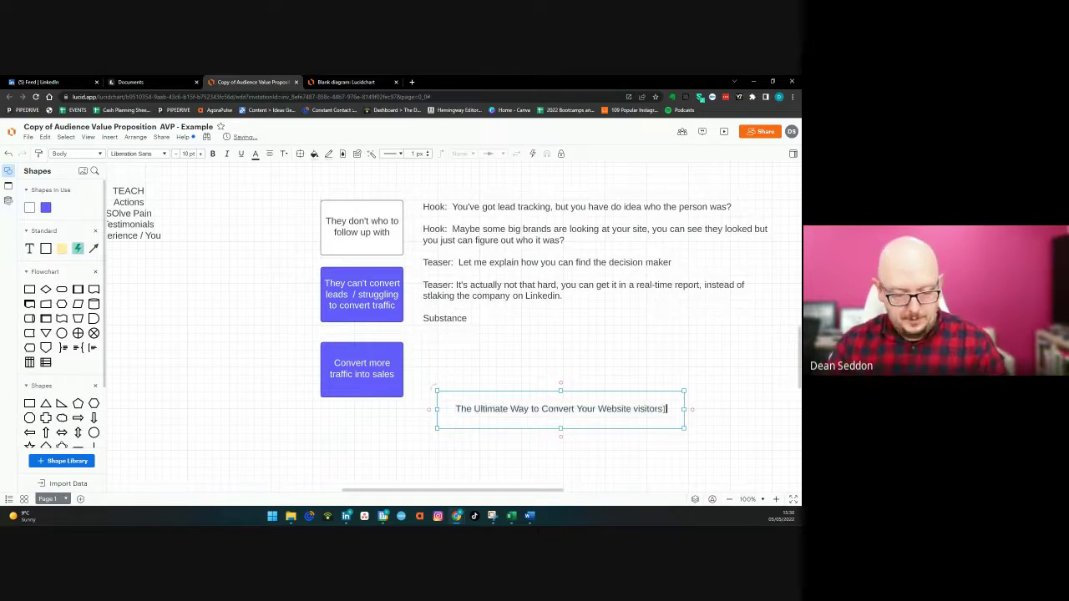
text( Clients)
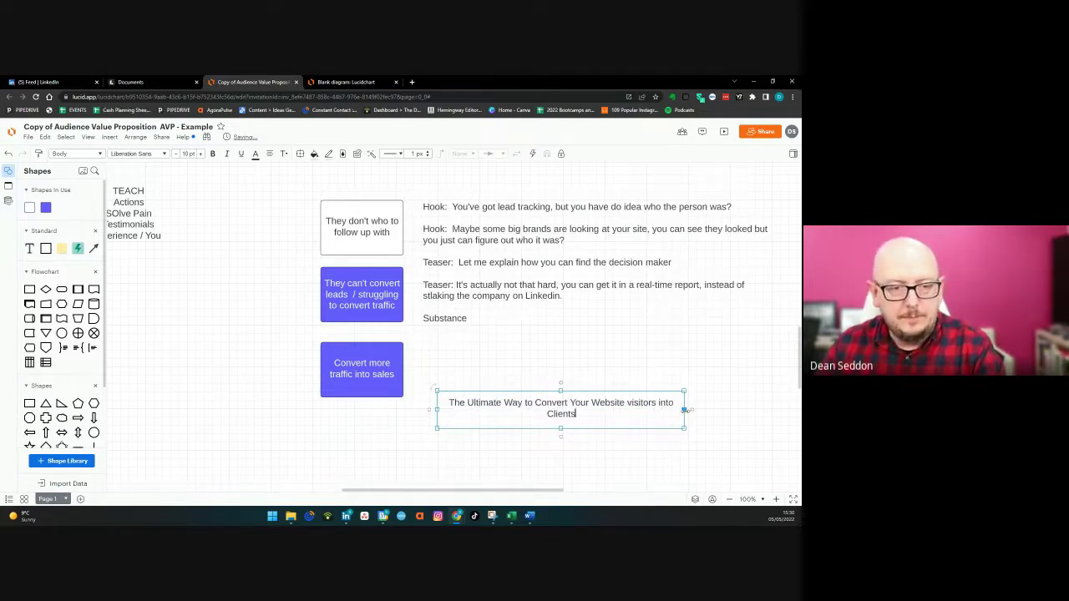
- Narrow the title text box so its text wraps onto two lines and move it up to the right, beneath the outline
drag(684, 409, 594, 418)
click(491, 449)
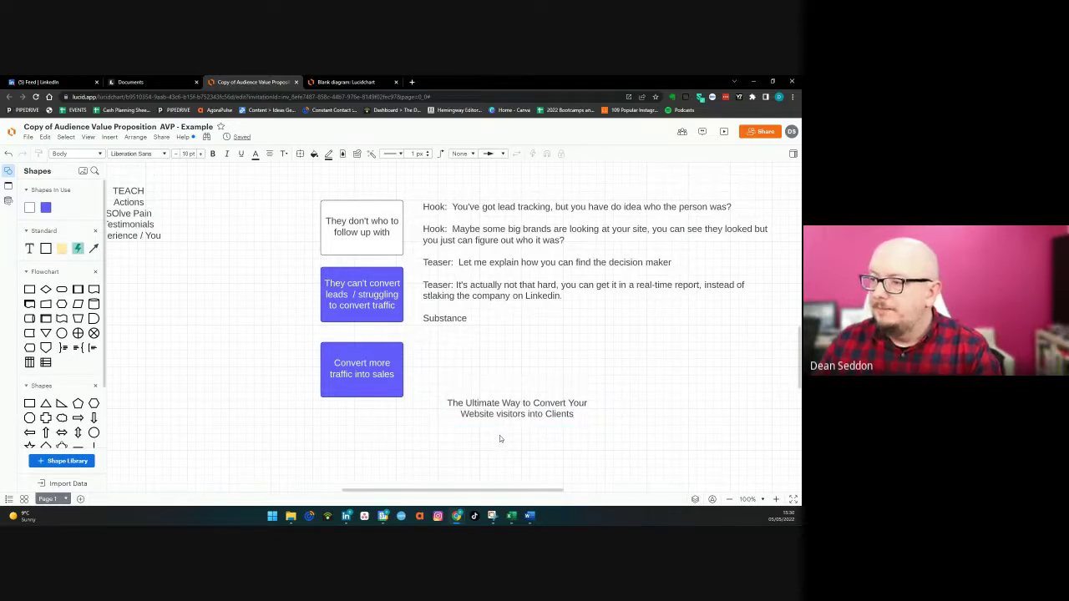
drag(506, 420, 572, 379)
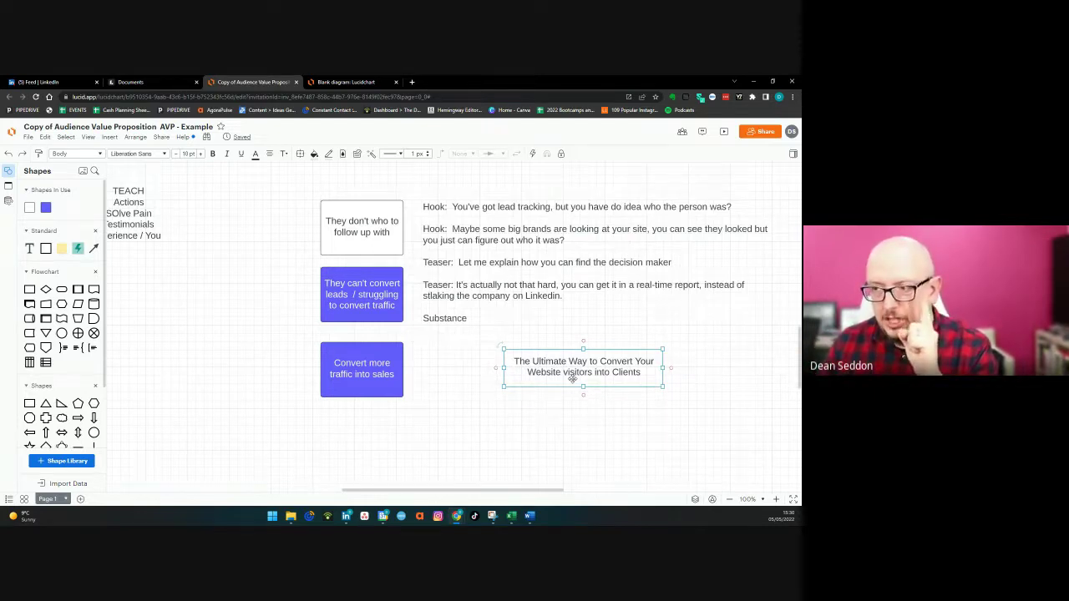
click(563, 409)
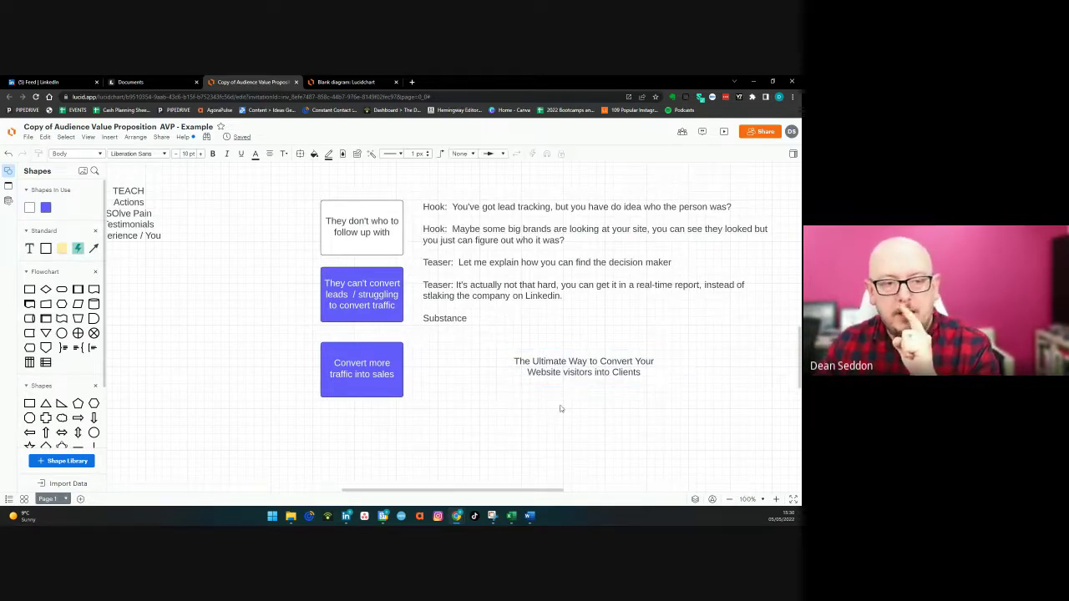
- Make the title text box taller and extend it to the left, keeping its text on two lines
click(554, 384)
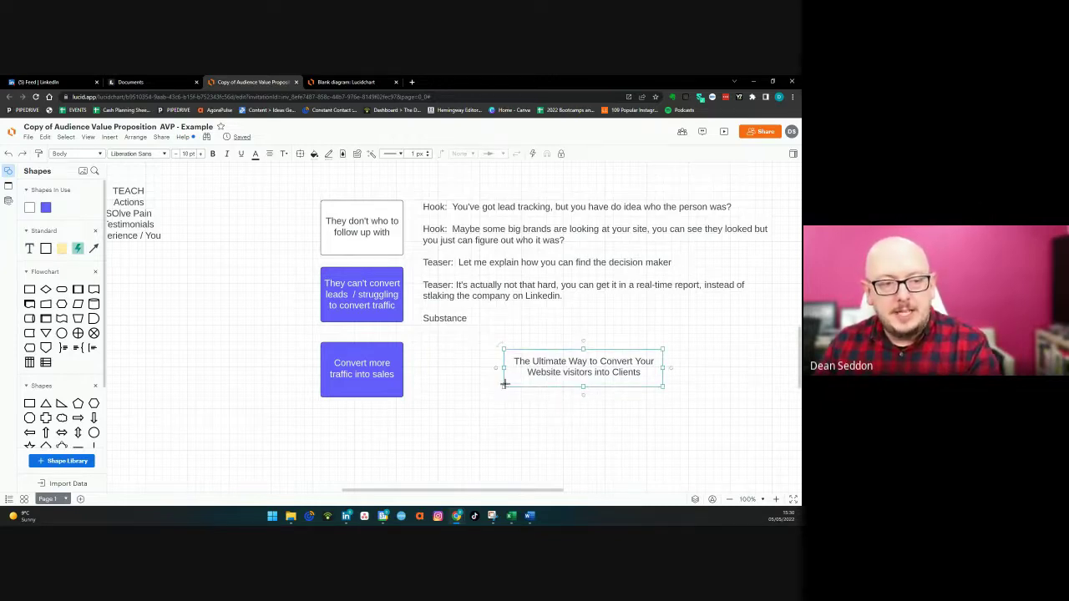
click(501, 381)
drag(501, 383, 447, 432)
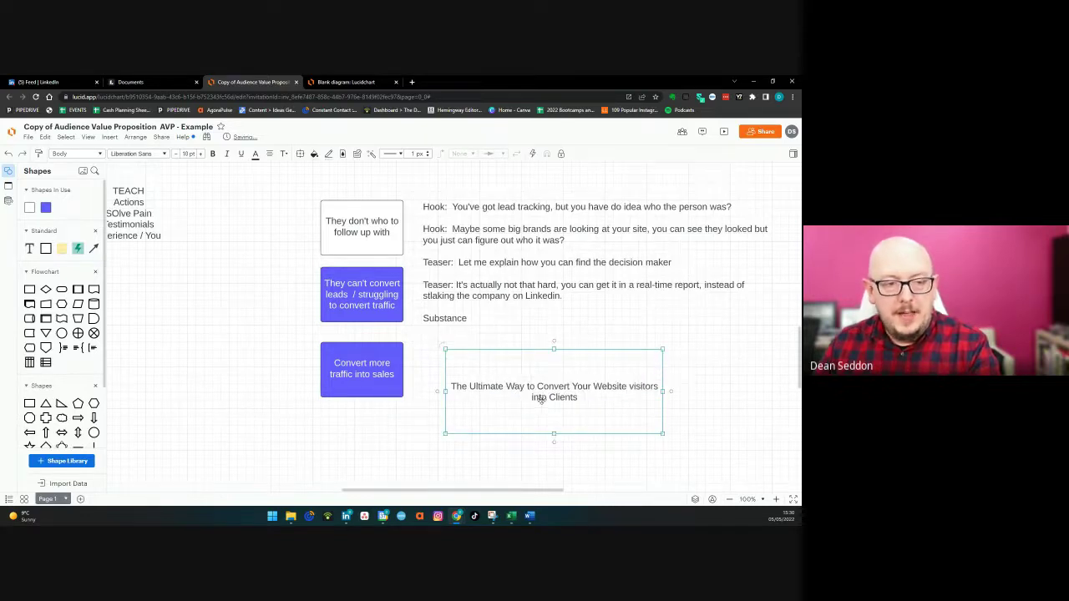
drag(663, 390, 606, 390)
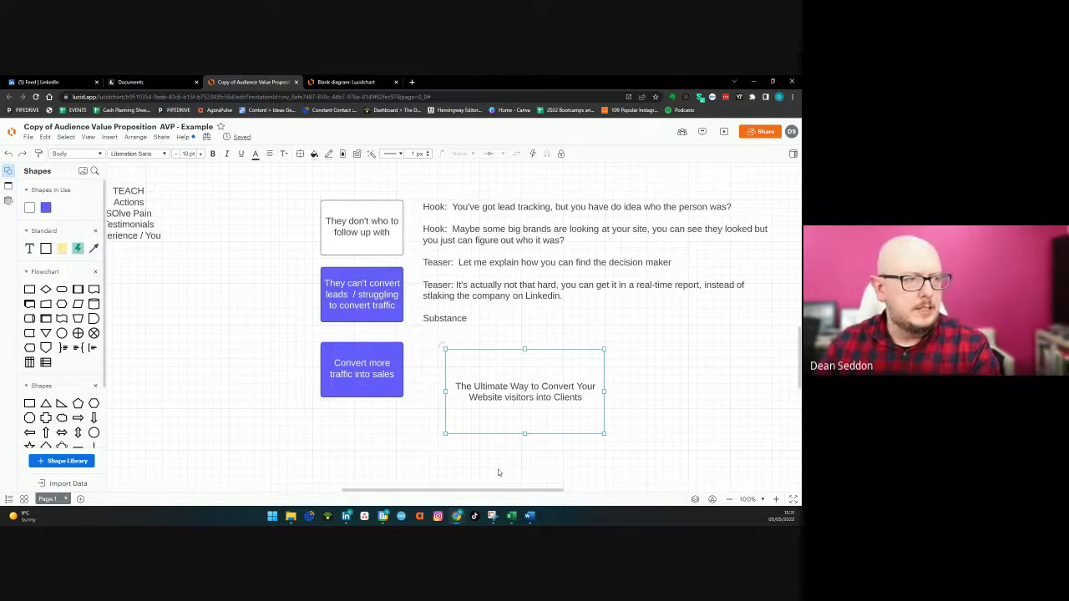
- Reposition the title box beneath the outline, level with the top of the "Convert more traffic into sales" box
click(503, 419)
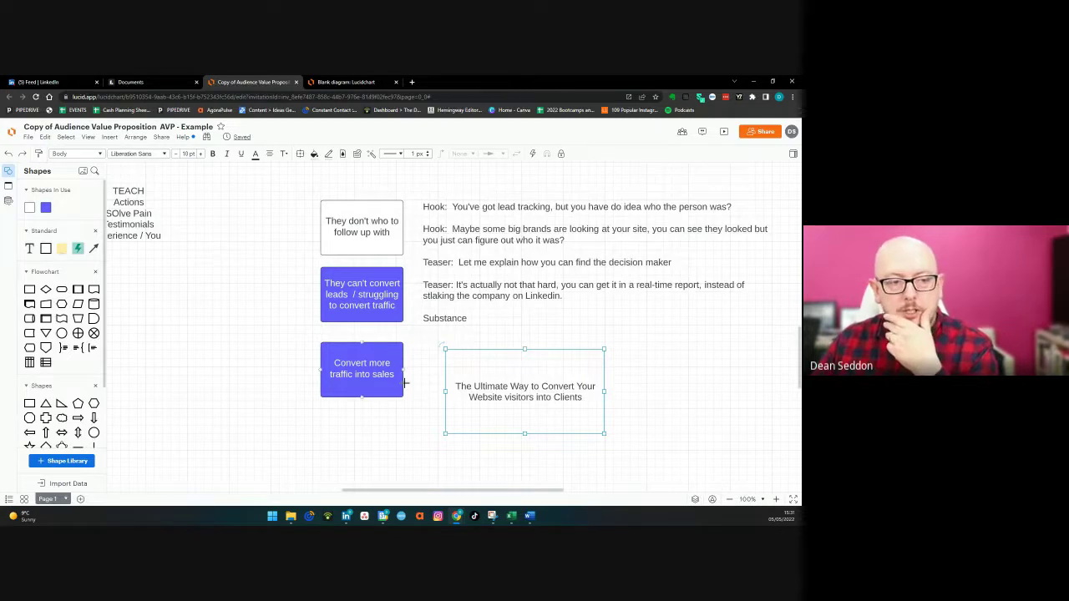
drag(501, 407, 660, 374)
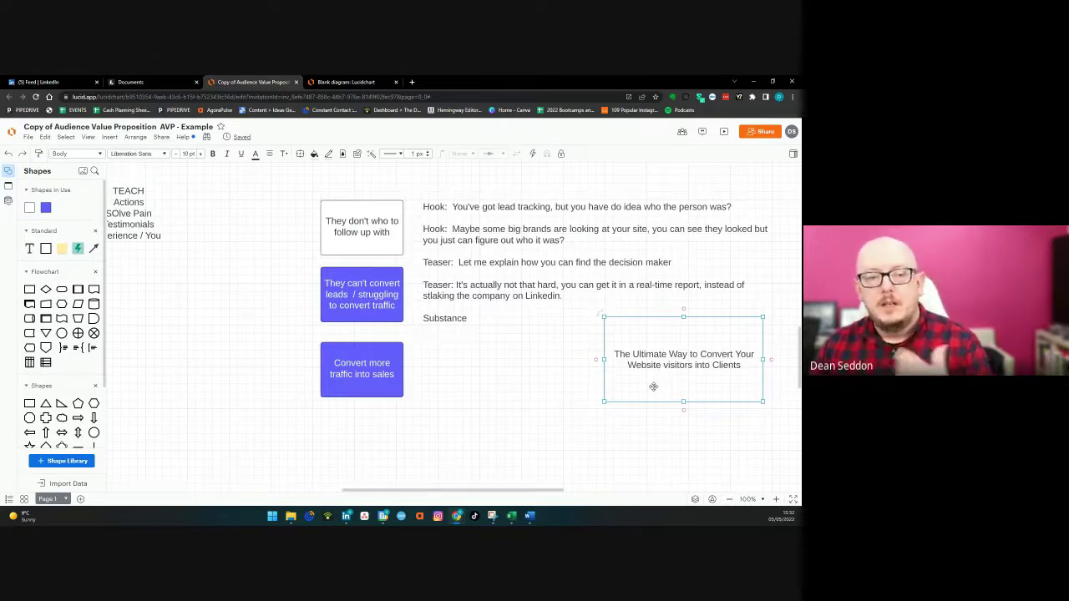
drag(654, 381, 545, 406)
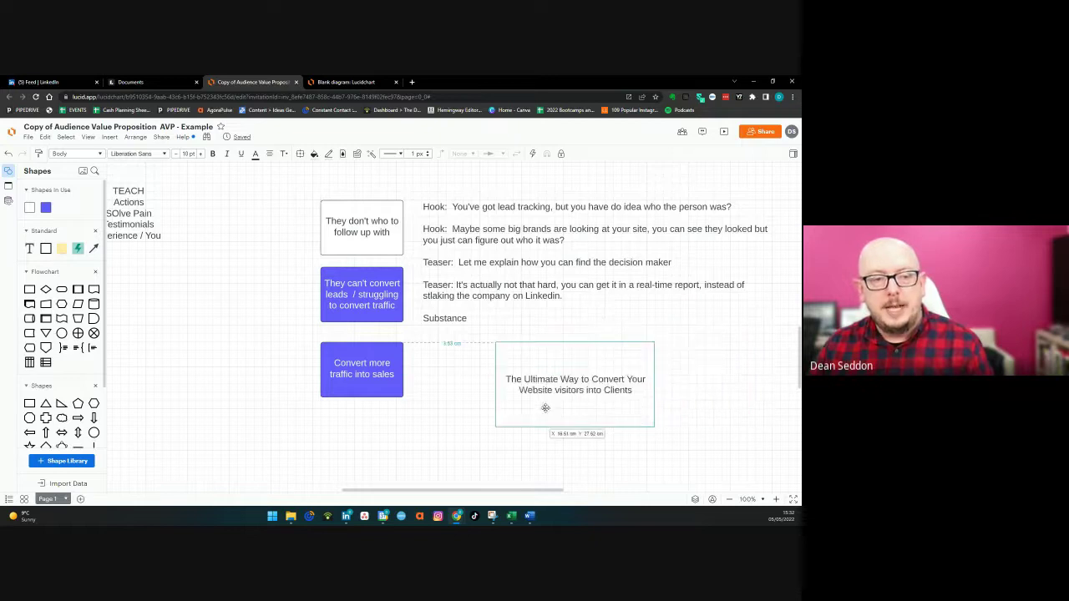
click(37, 82)
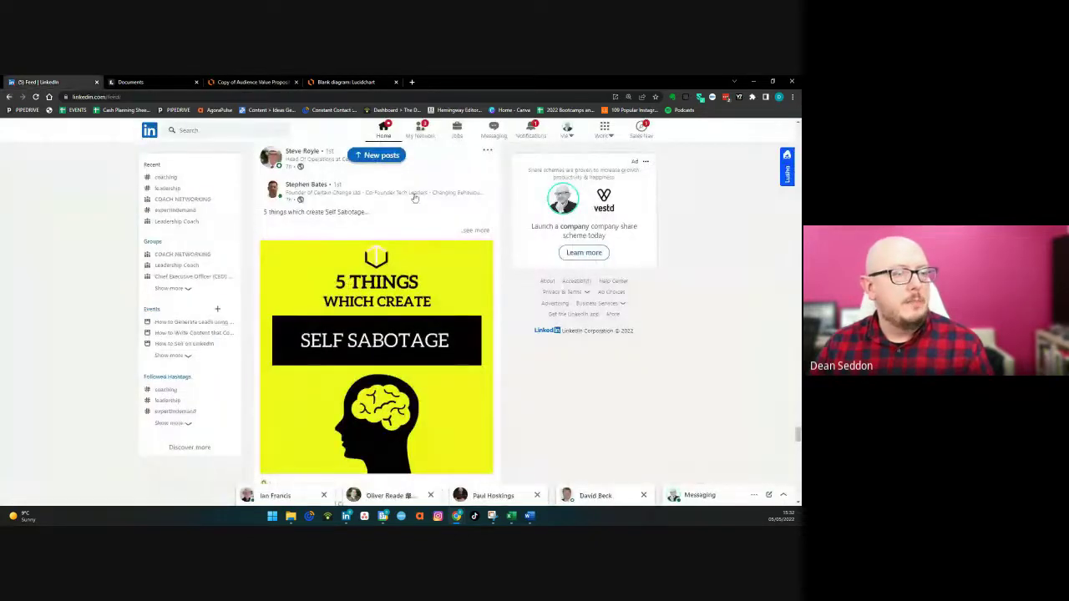
click(131, 82)
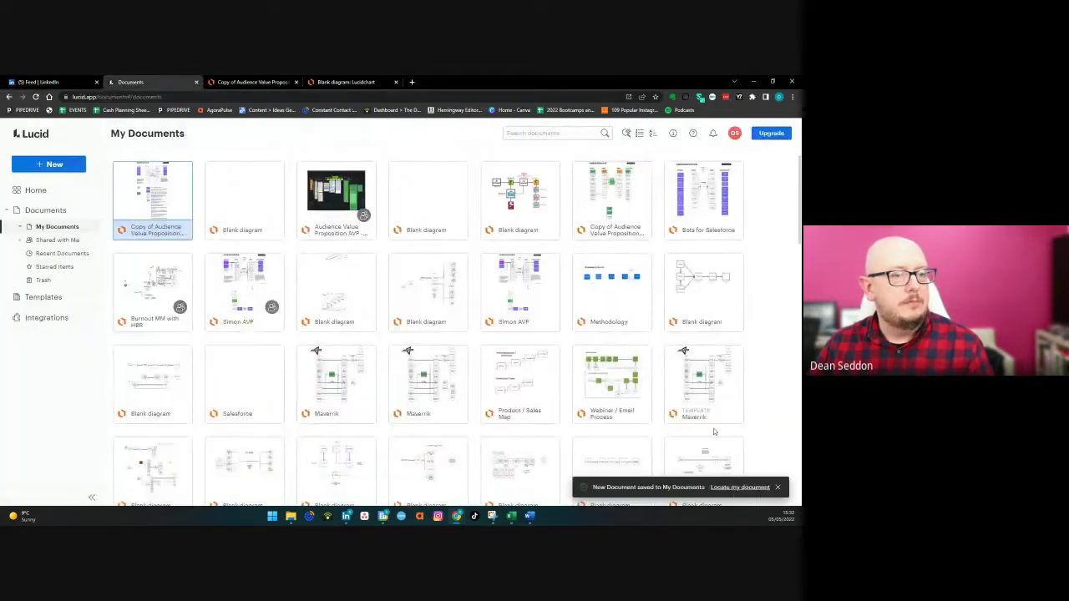
click(345, 81)
click(130, 82)
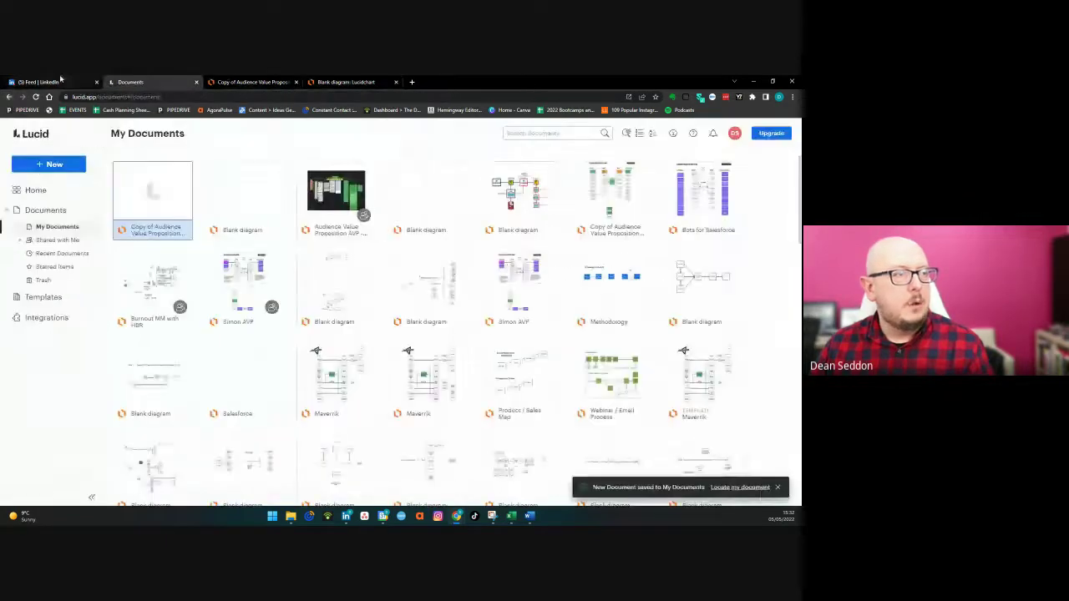
click(250, 82)
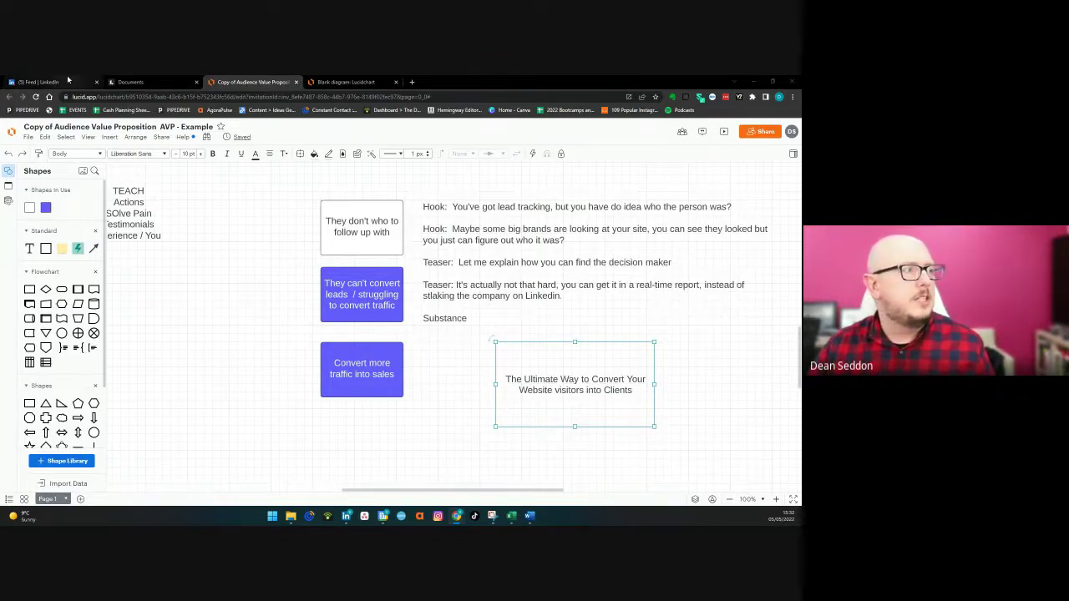
- Switch to LinkedIn and open the full list of connections from My Network
click(38, 81)
click(494, 130)
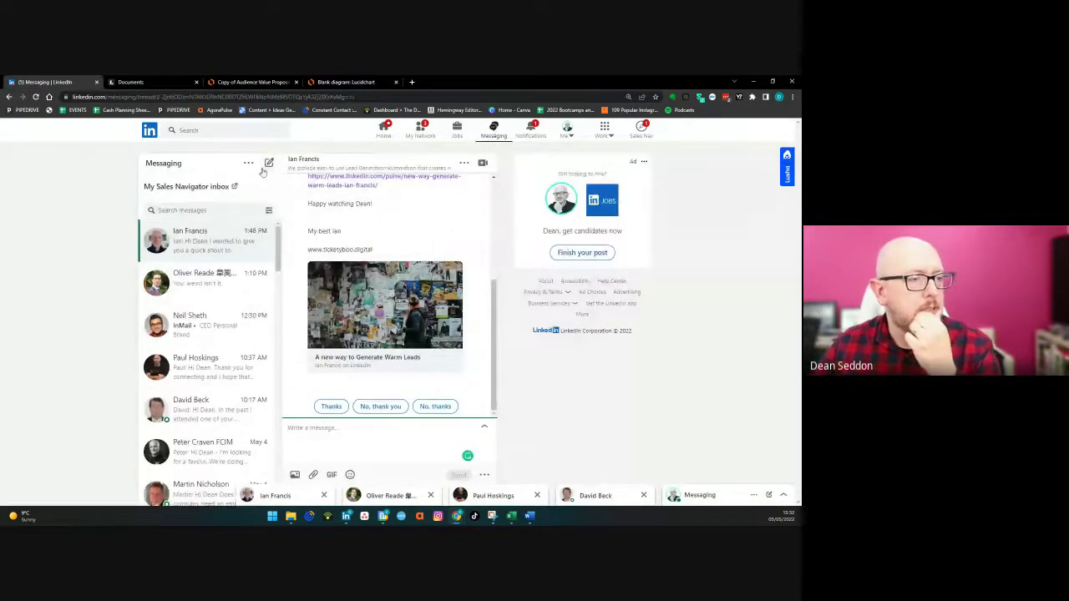
click(420, 130)
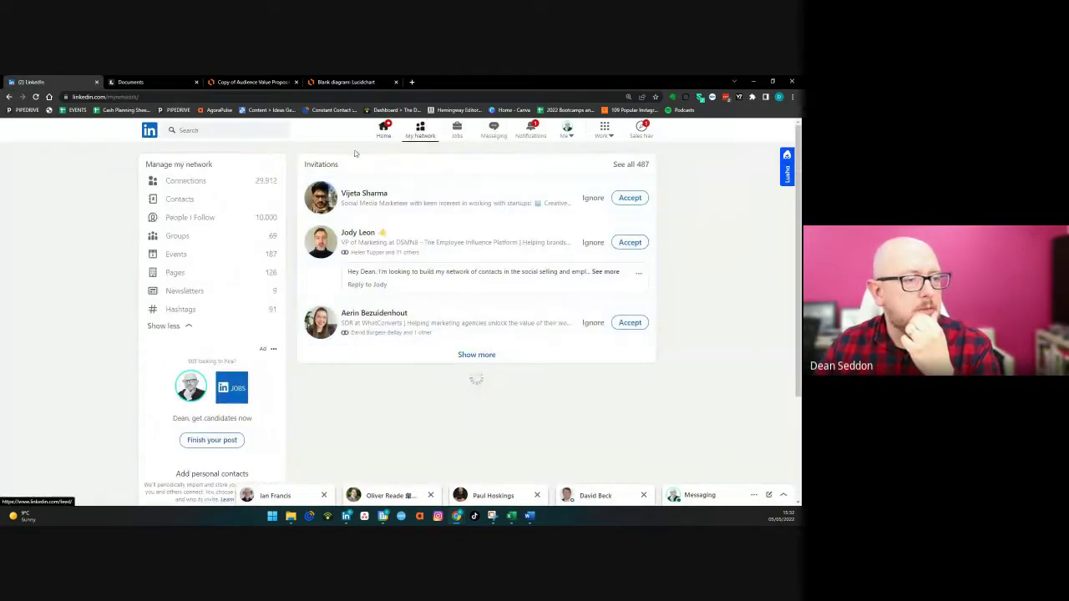
click(177, 181)
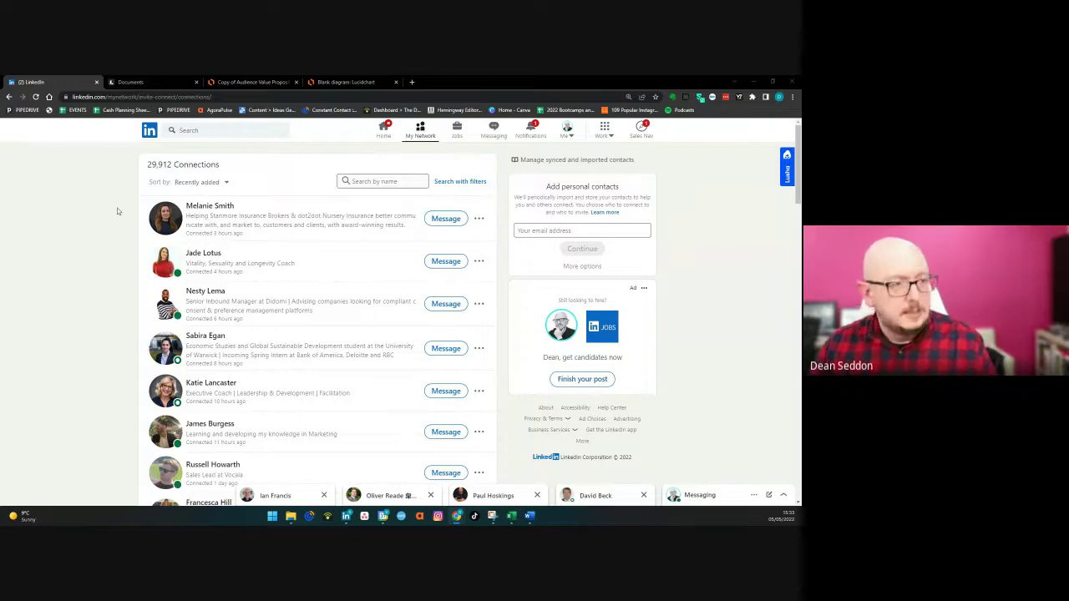
- Write the most recently added connection a message thanking them by name for connecting, adding "Hope all is good with you?" and signing off with "Best" and the sender's name
click(446, 219)
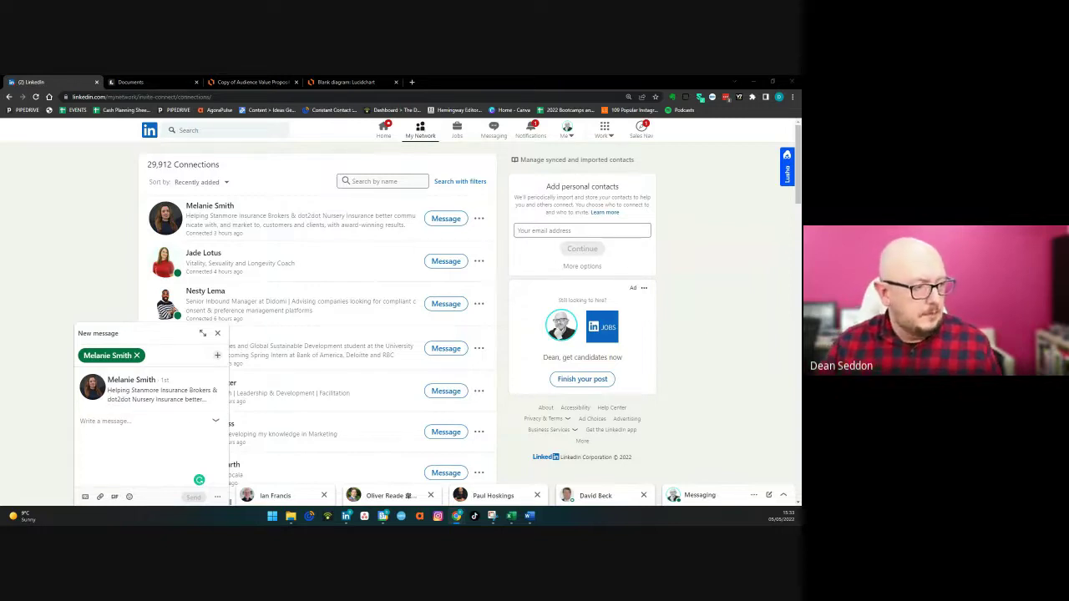
click(109, 440)
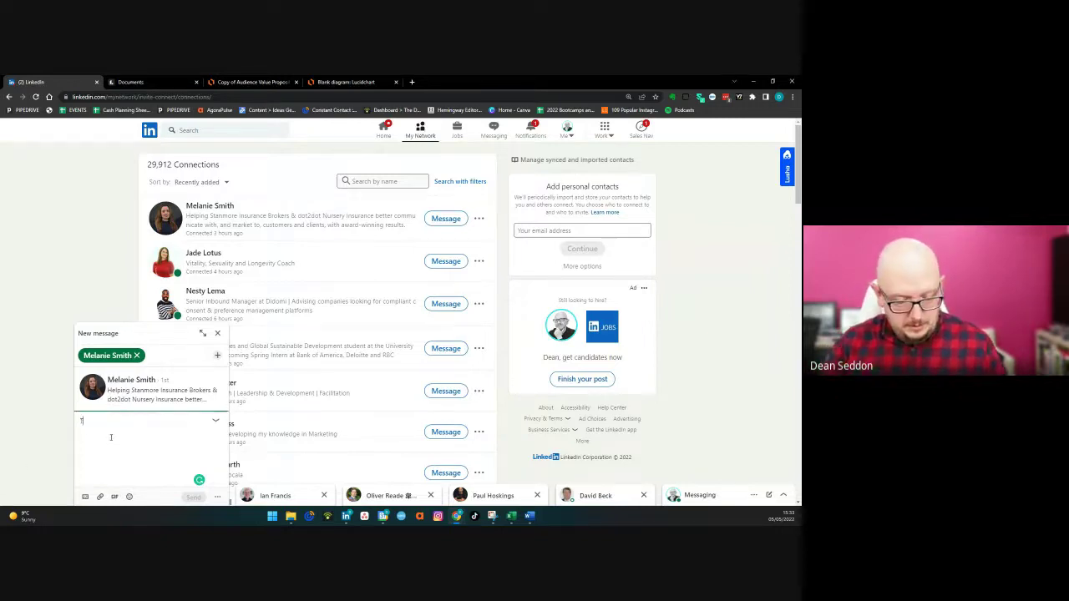
text(Thanks for connect)
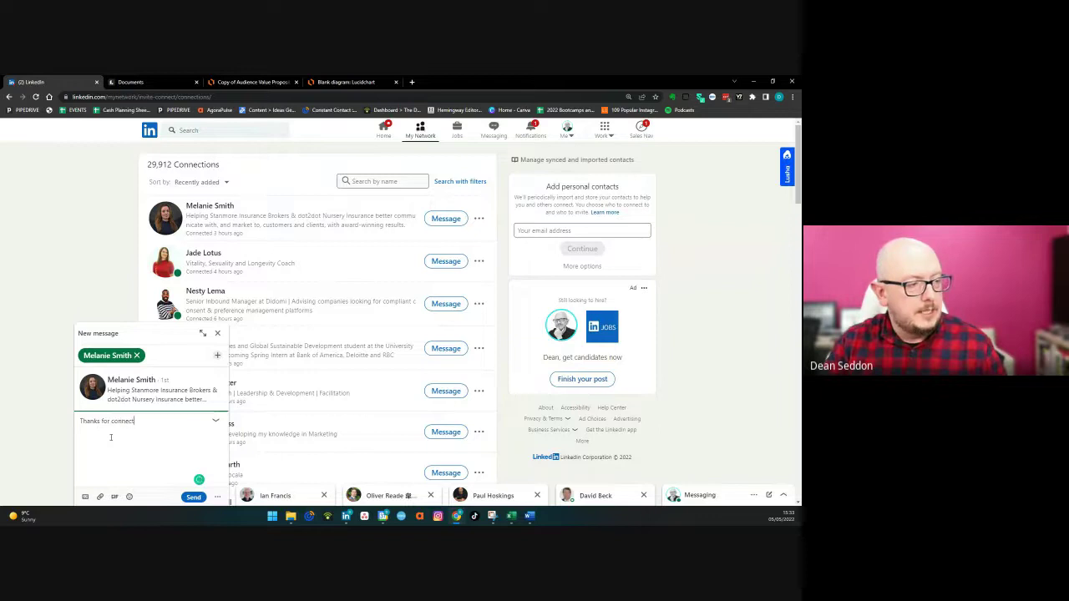
text(ing Melani)
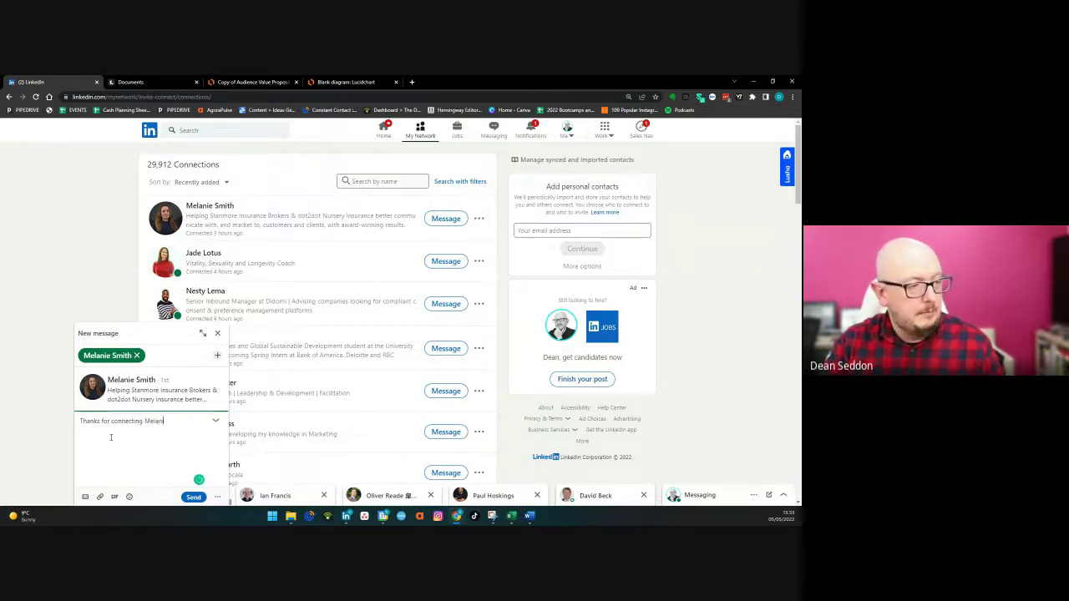
text(e, Hope a)
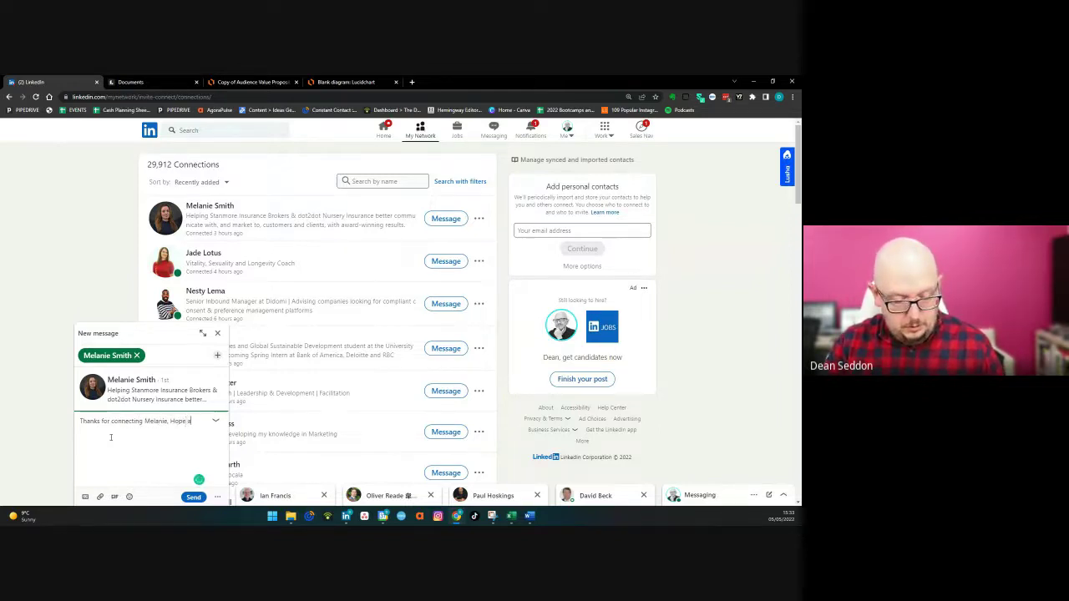
text(ll is good with you?  )
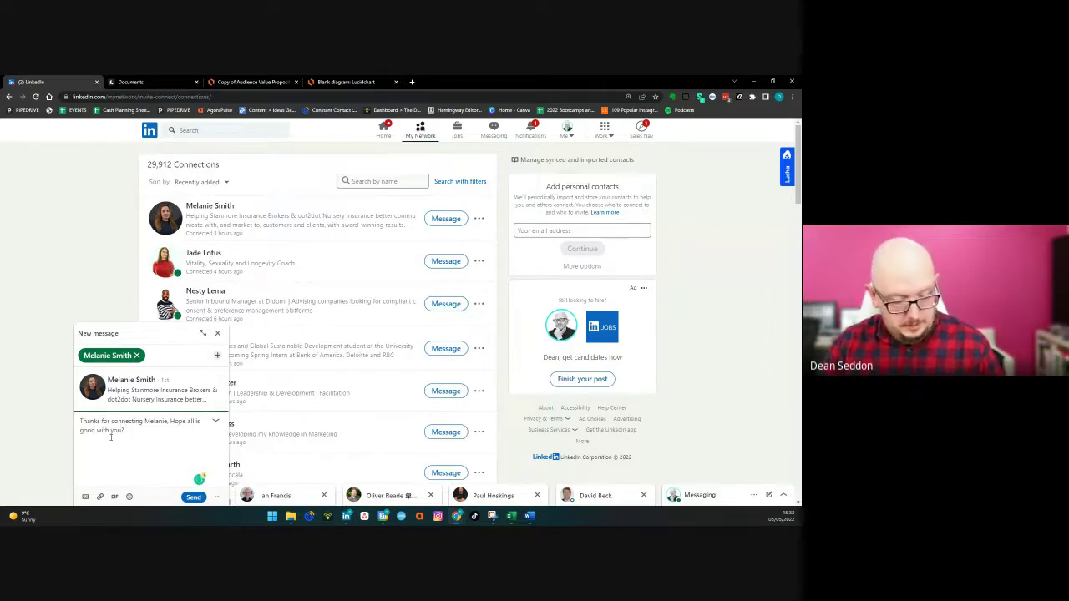
text(Best)
key(Return)
key(Return)
text(Dean)
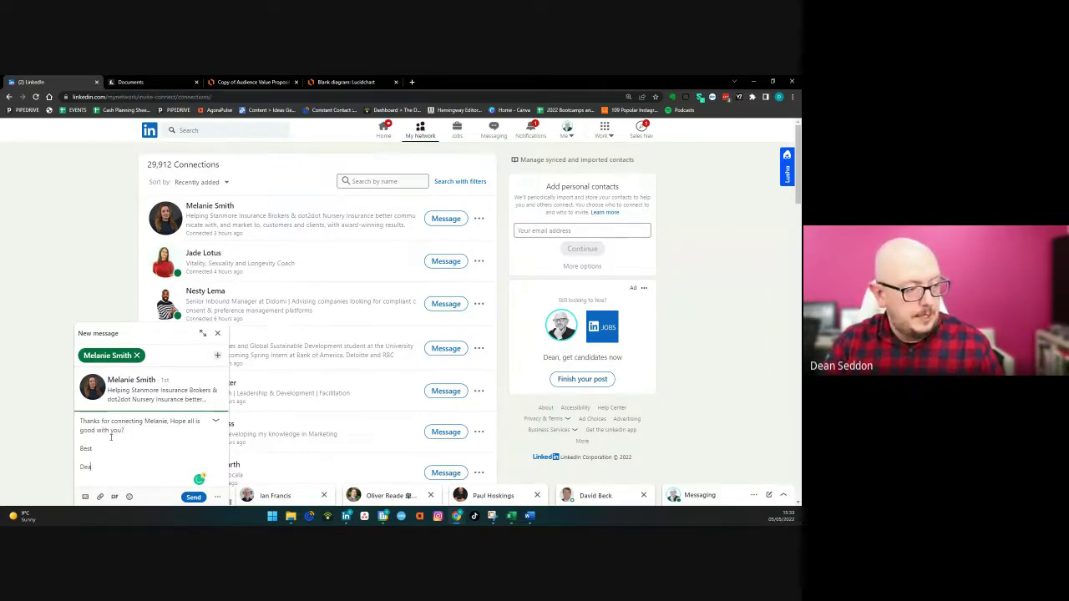
- Add "Latest Resource" with the copied maverrik.lpages.co/generate-leads-everyday-with-content link below the sign-off, send the message and enlarge the conversation
key(Return)
text(Latest)
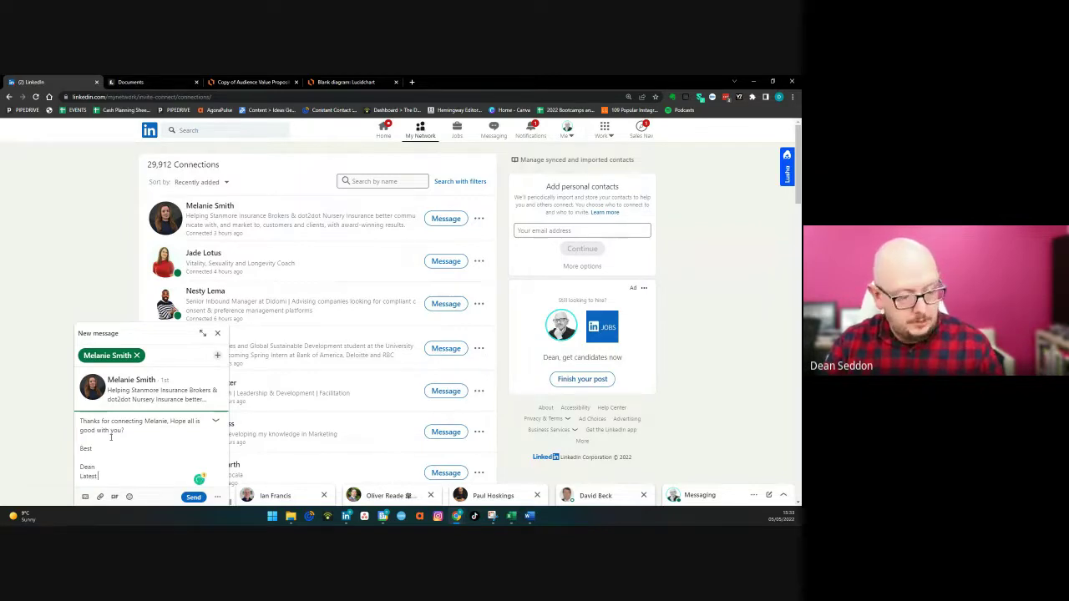
text( Resource)
key(Return)
key(ctrl+v)
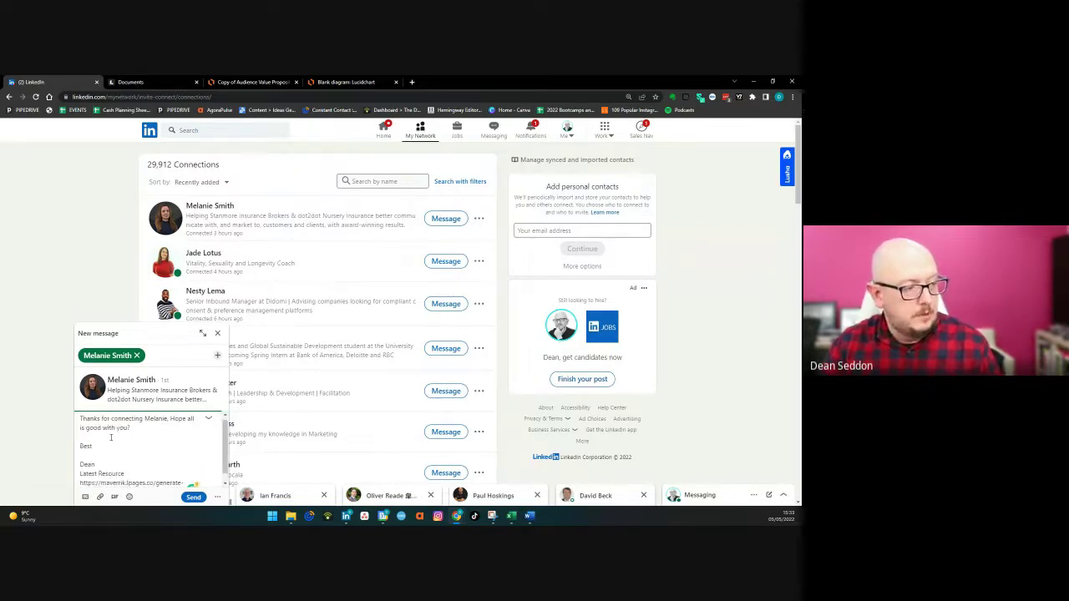
click(195, 497)
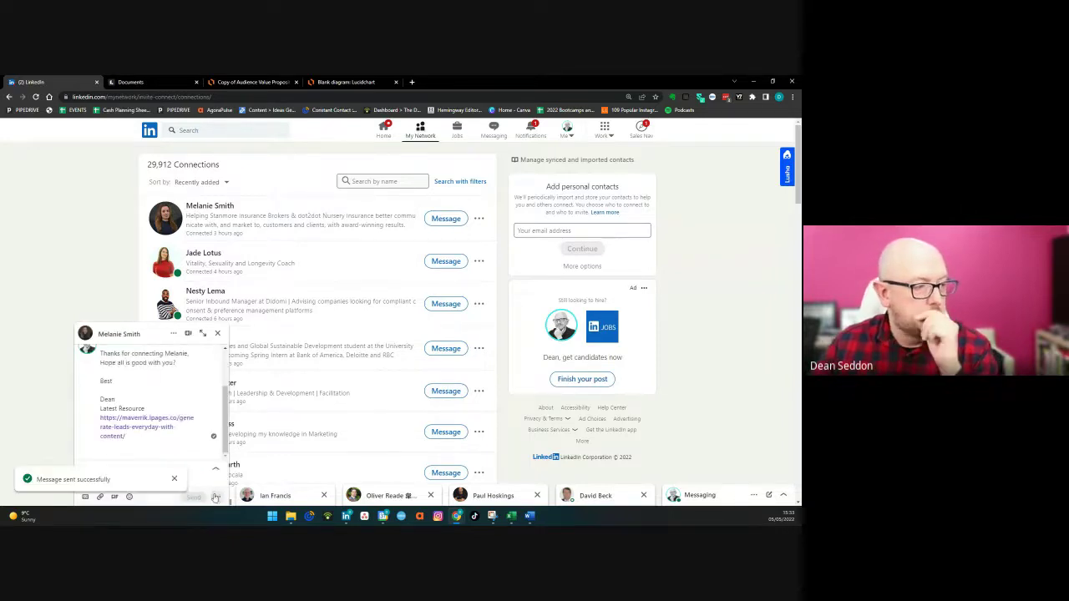
click(201, 334)
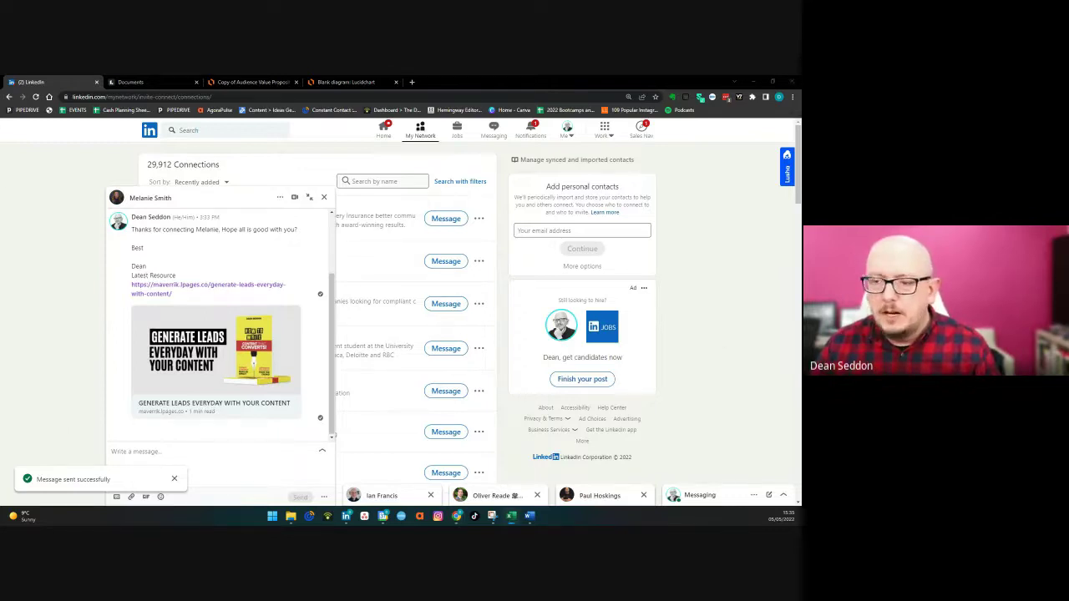
- Switch to the leadgeneration maths.xlsx workbook in Excel and maximize its window
key(super+d)
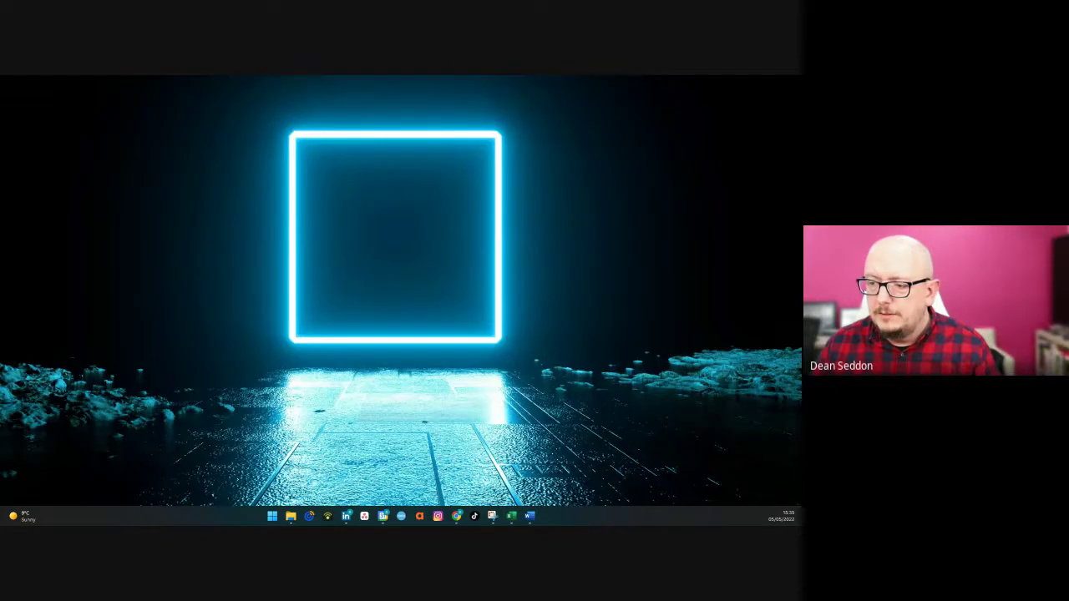
key(super+d)
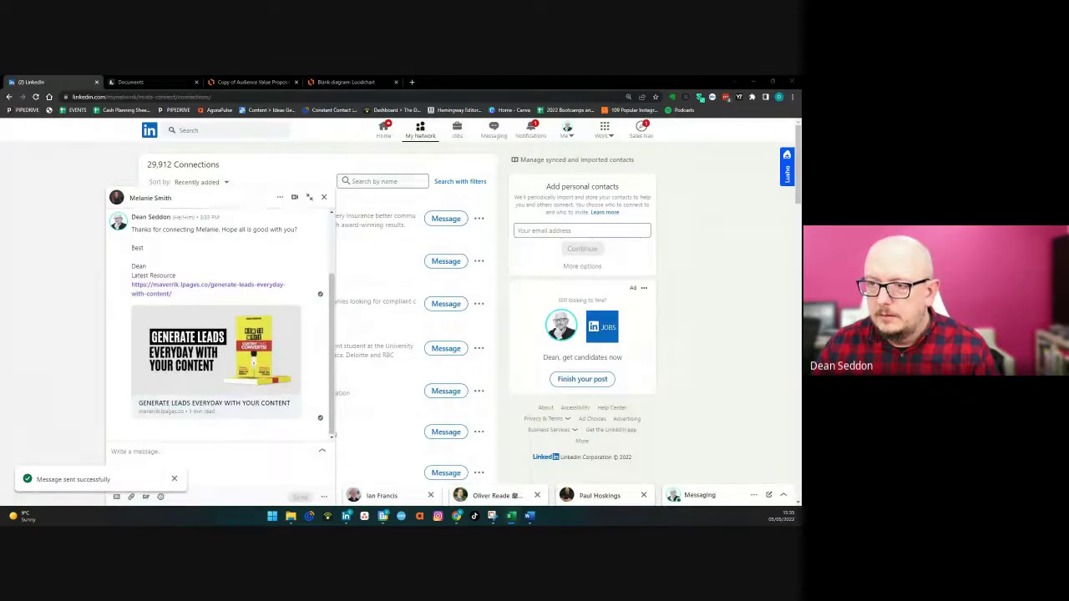
key(alt+Tab)
drag(473, 130, 202, 75)
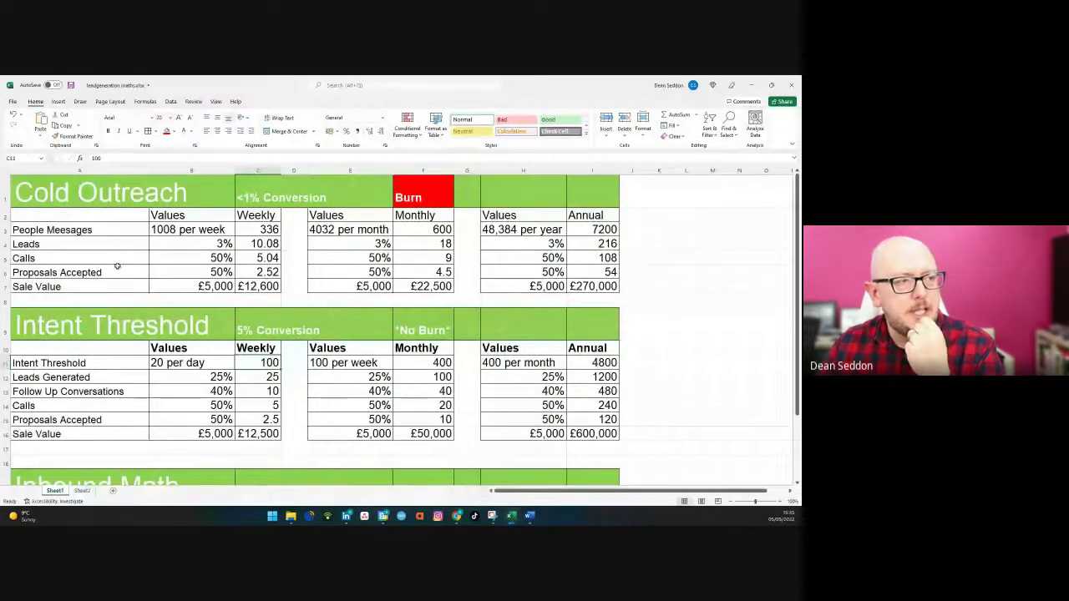
- Examine the weekly messages and leads under Cold Outreach and the weekly Intent Threshold figure
click(255, 243)
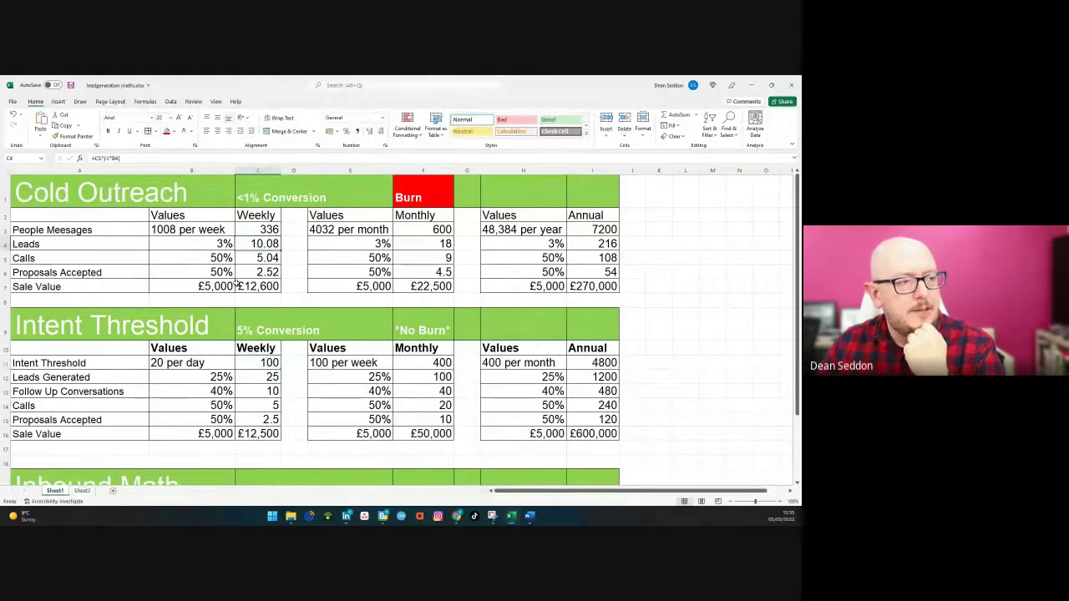
click(251, 229)
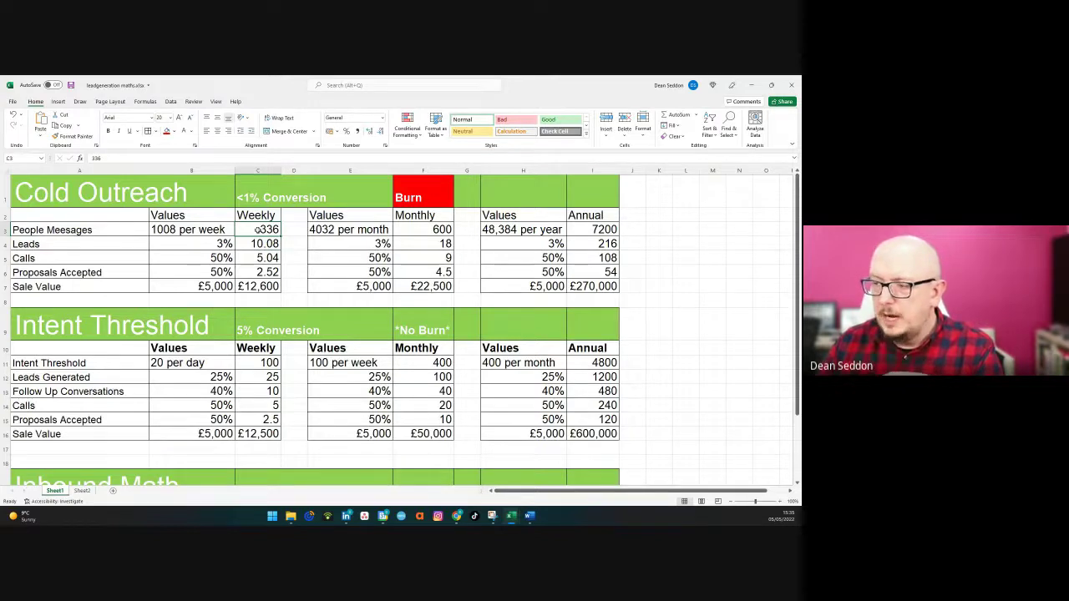
click(261, 245)
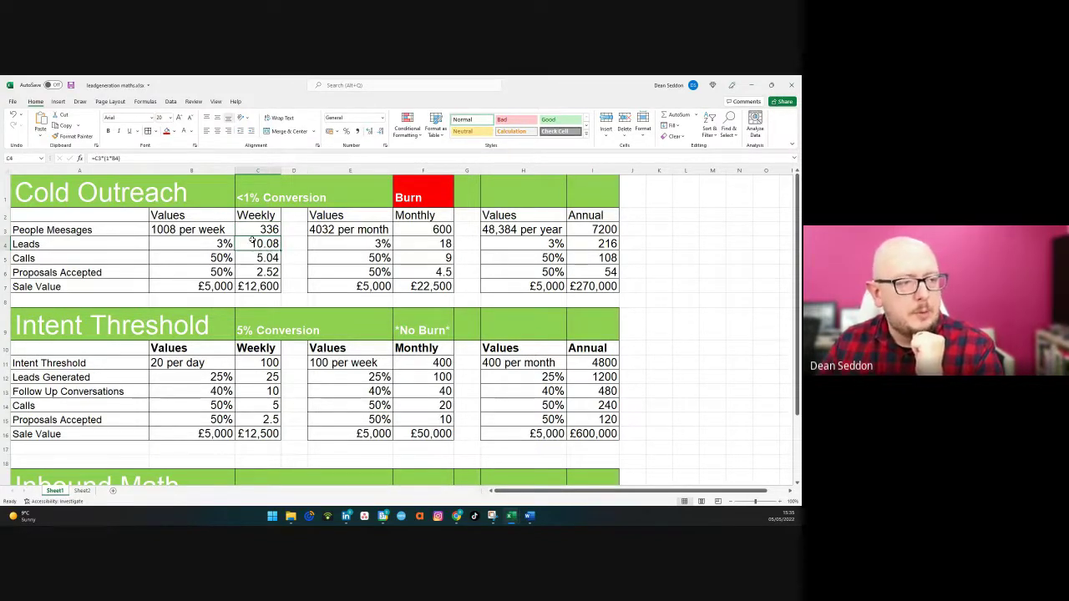
scroll(261, 243, down, 2)
scroll(259, 243, down, 1)
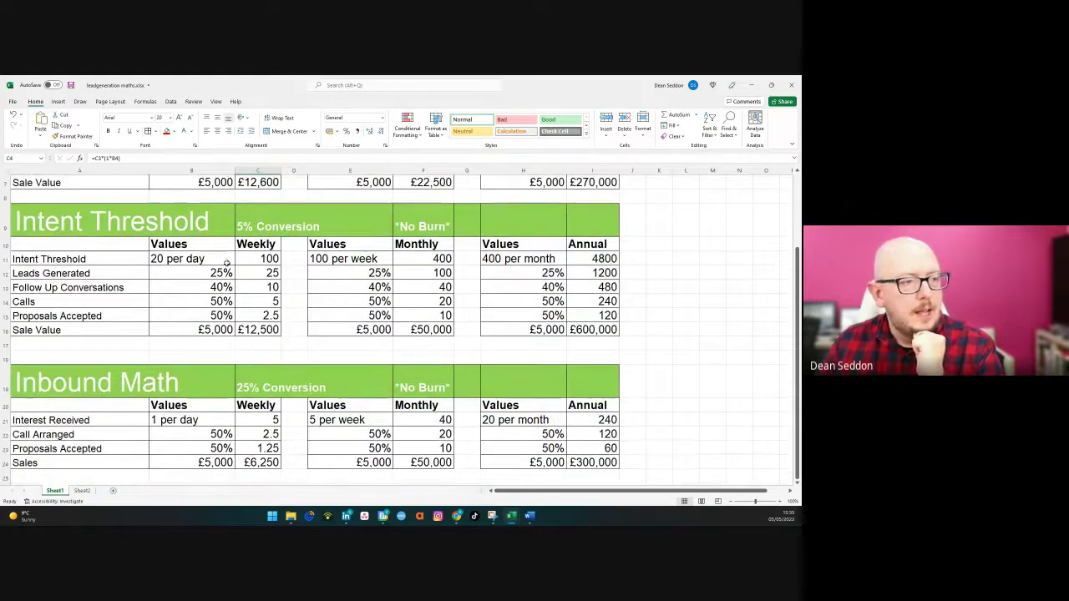
click(266, 259)
- Move the workbook window aside to reveal the sent LinkedIn message, and maximize the workbook again
drag(387, 84, 774, 181)
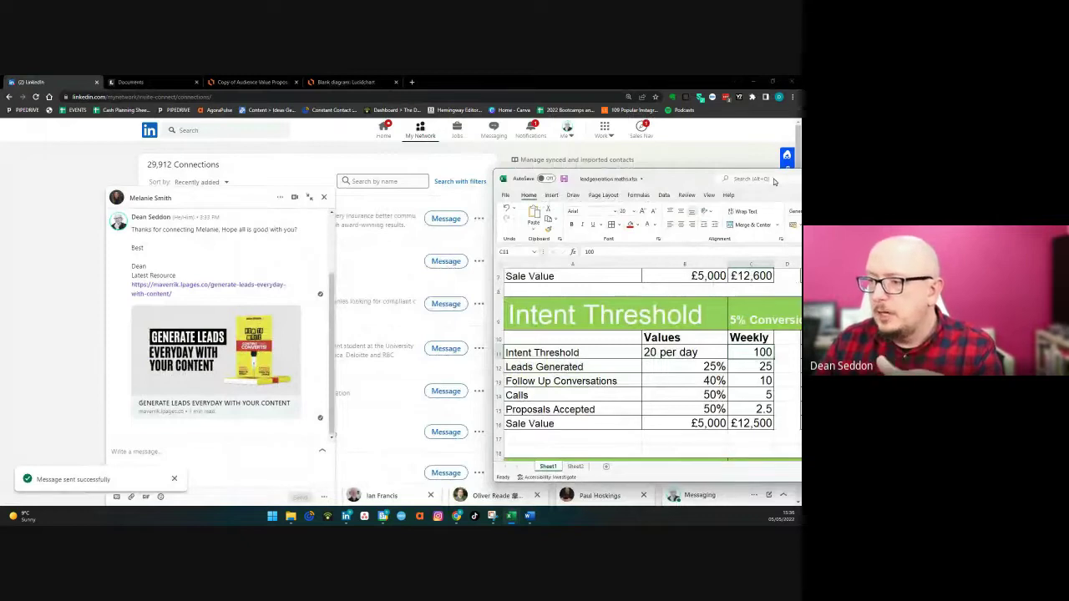
drag(775, 181, 490, 147)
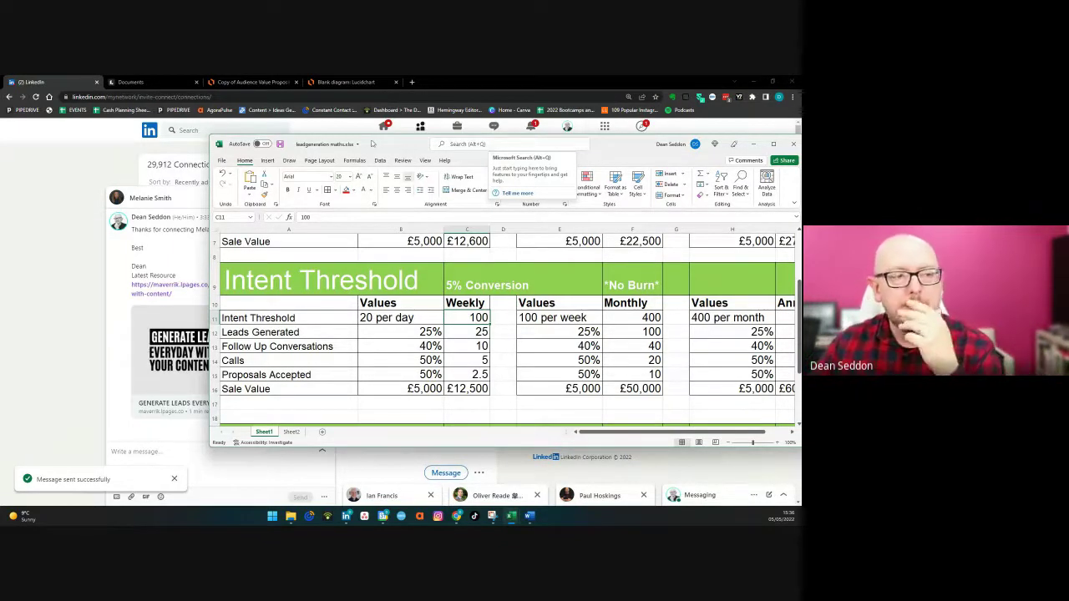
drag(386, 149, 278, 153)
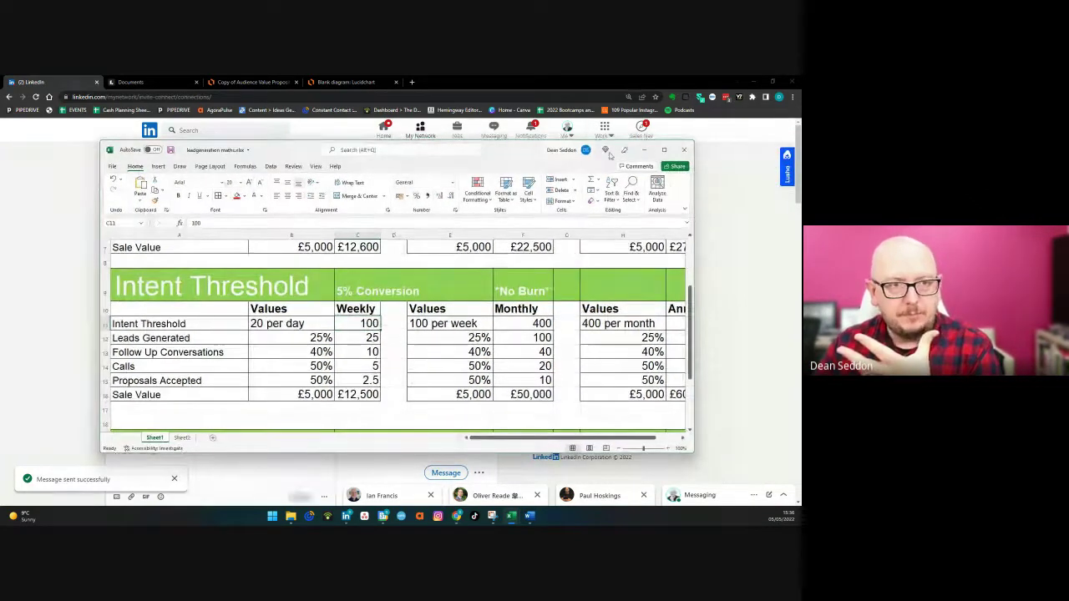
click(664, 150)
- Compare the Intent Threshold daily target with the Inbound Math interest received, review the Cold Outreach table and return to the LinkedIn conversation
scroll(660, 153, up, 1)
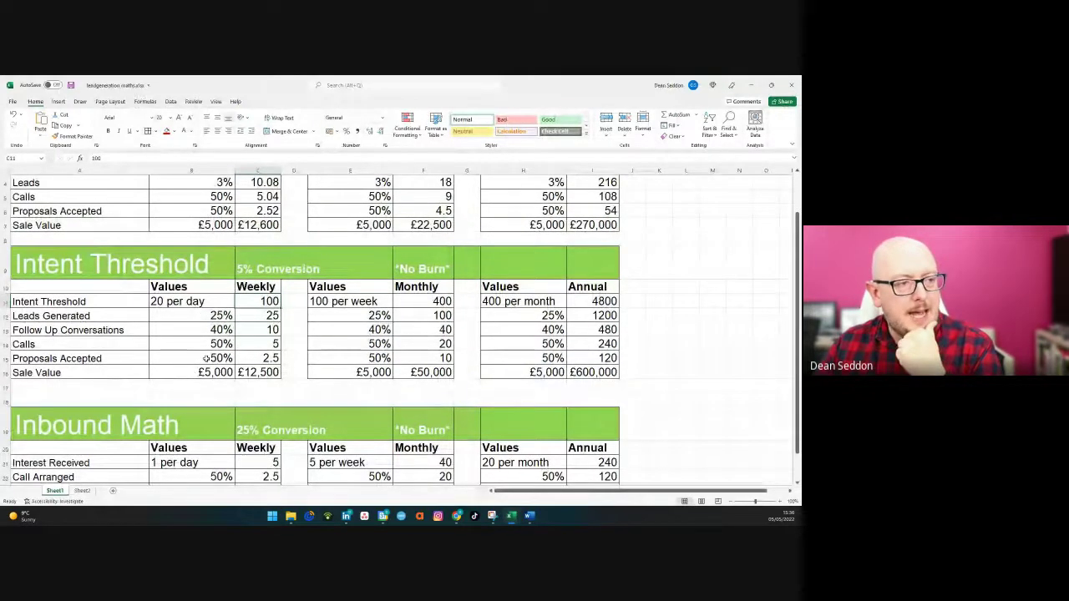
click(182, 304)
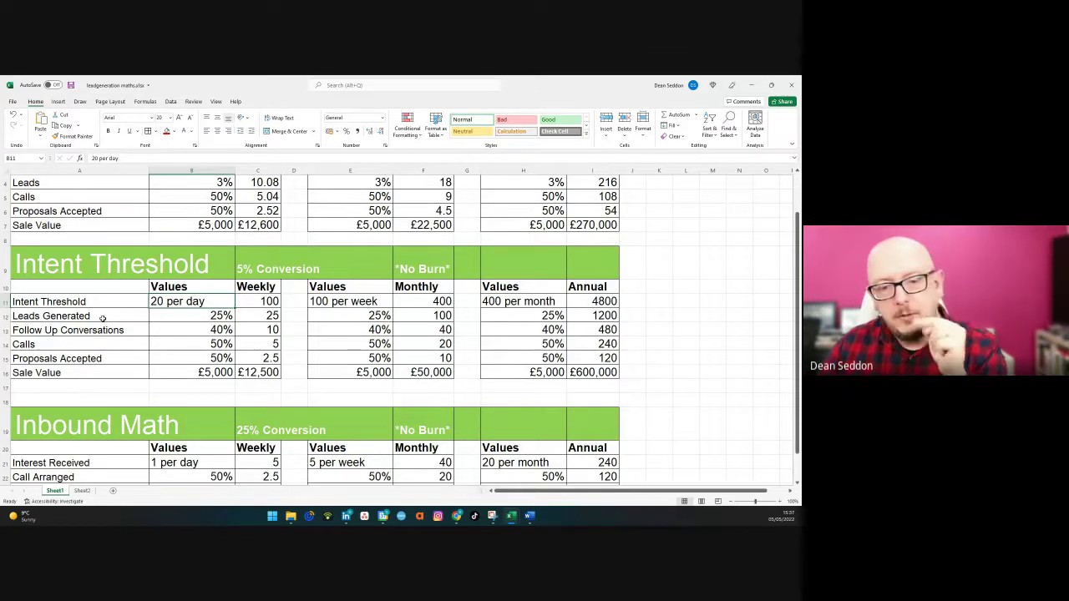
scroll(101, 318, down, 1)
scroll(102, 320, down, 3)
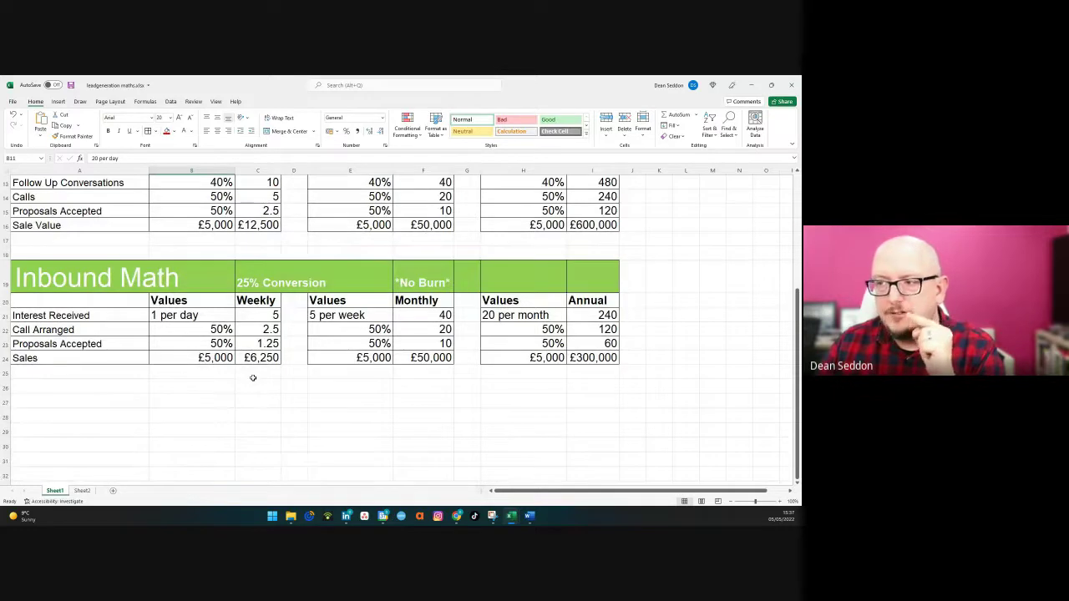
scroll(252, 378, up, 3)
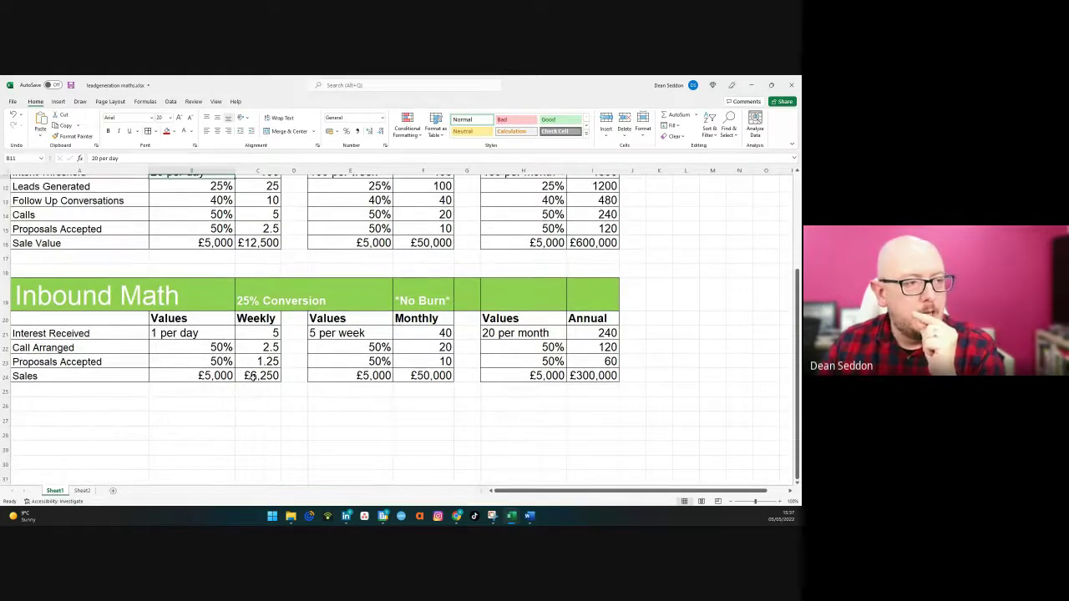
scroll(216, 358, down, 2)
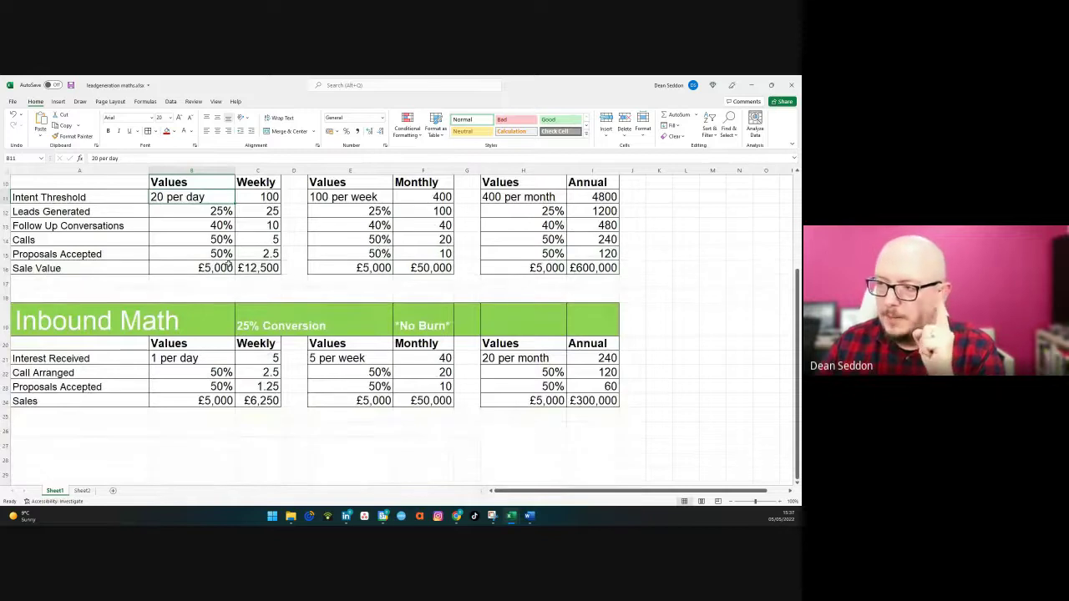
click(180, 358)
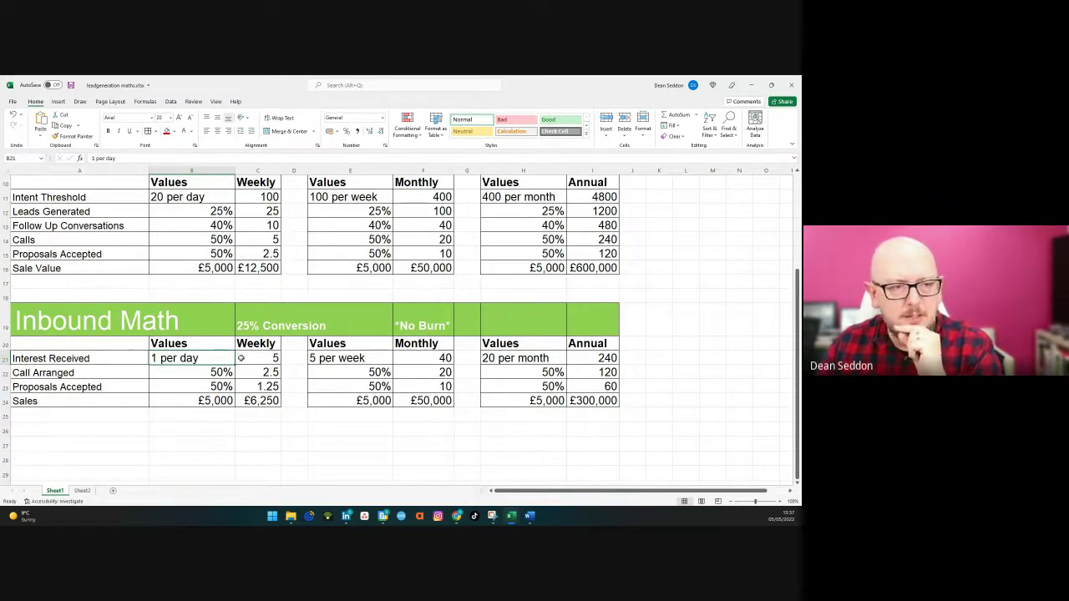
scroll(123, 229, up, 1)
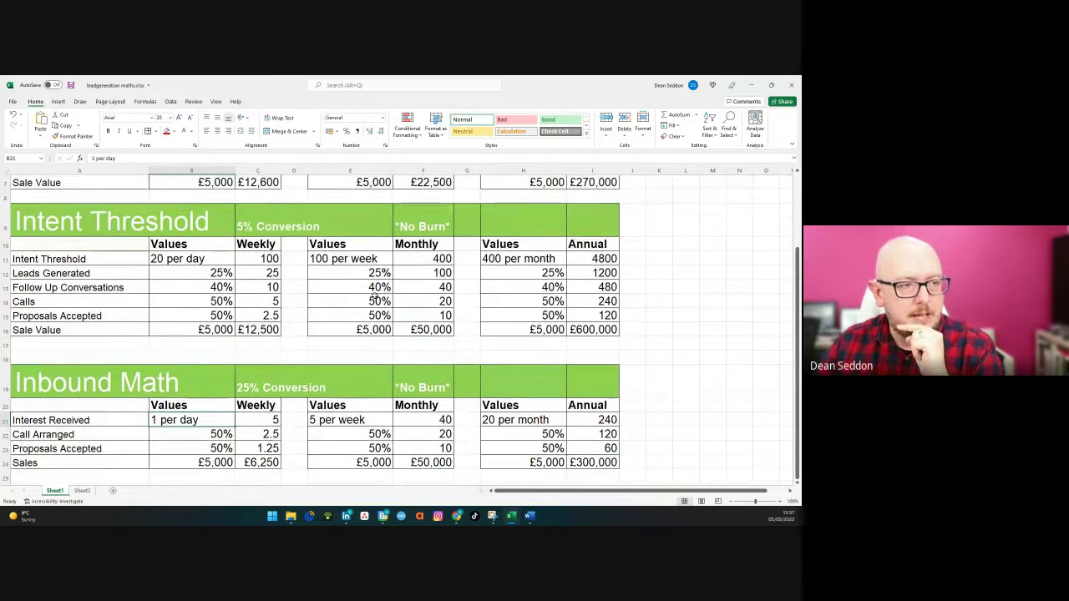
scroll(254, 210, down, 1)
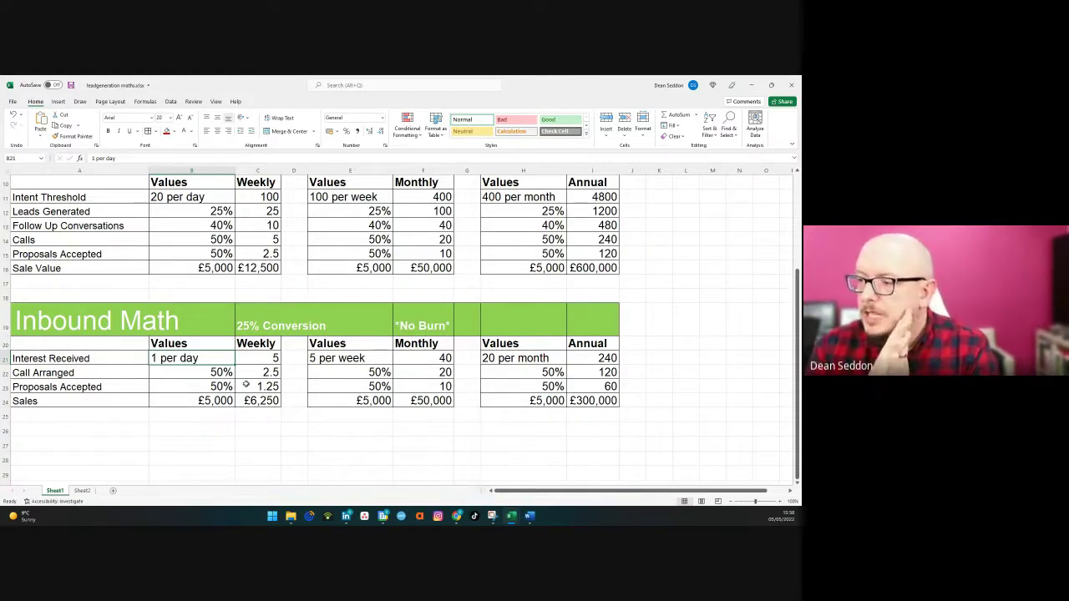
scroll(217, 375, up, 1)
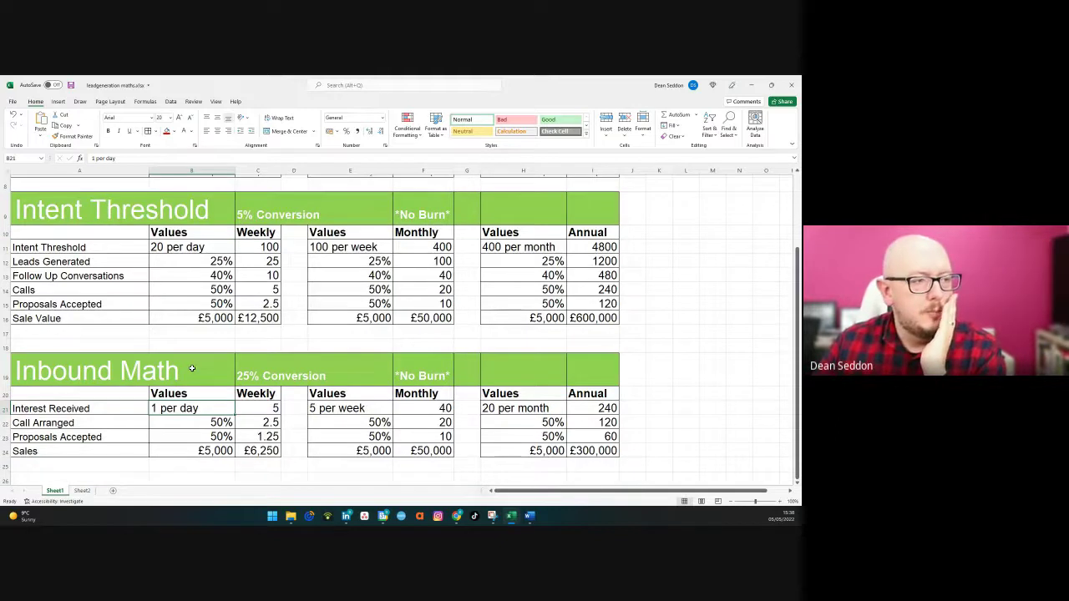
scroll(218, 243, up, 3)
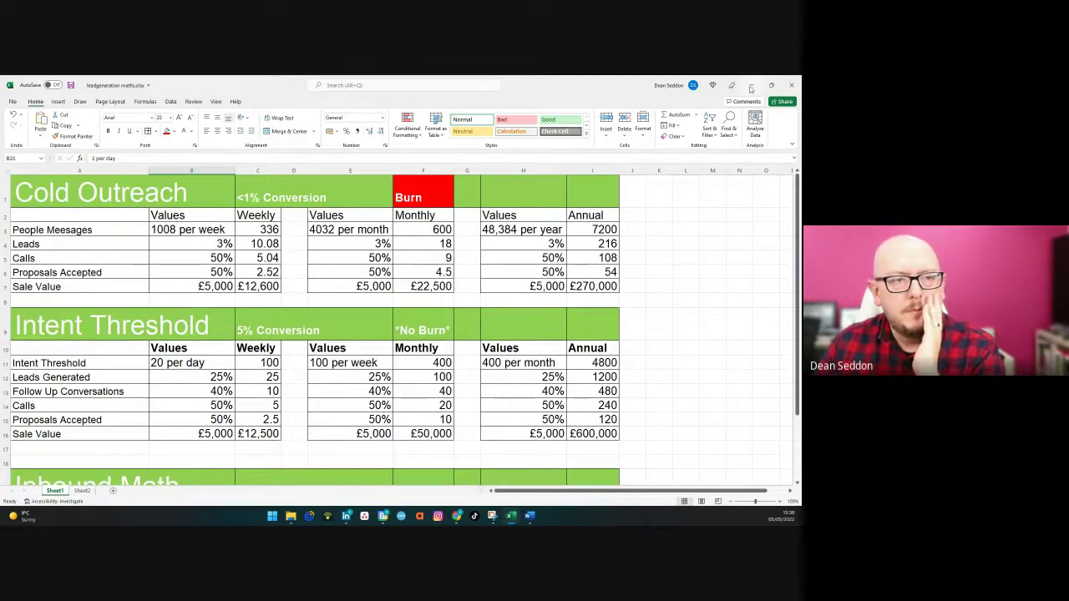
key(alt+Tab)
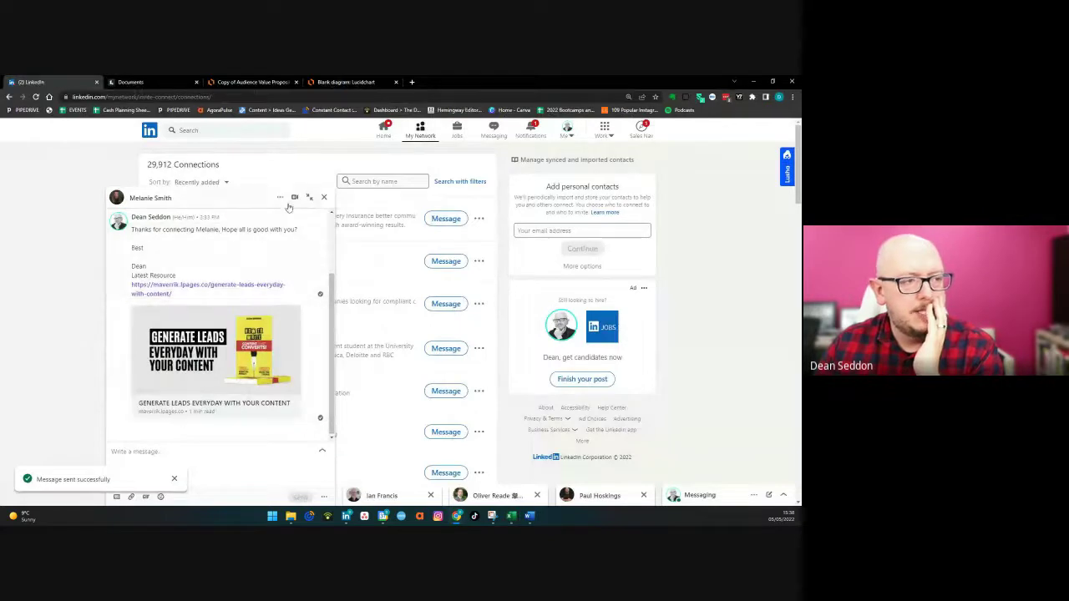
- Close the message conversation, open your own LinkedIn profile and review its Analytics, Featured and Activity sections
click(324, 197)
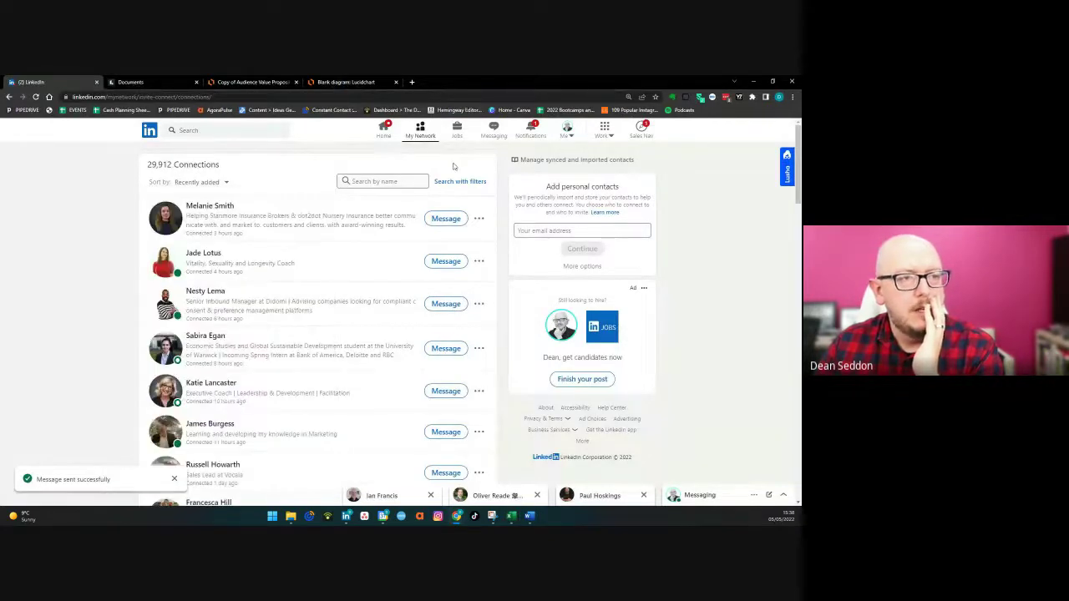
click(566, 133)
click(536, 206)
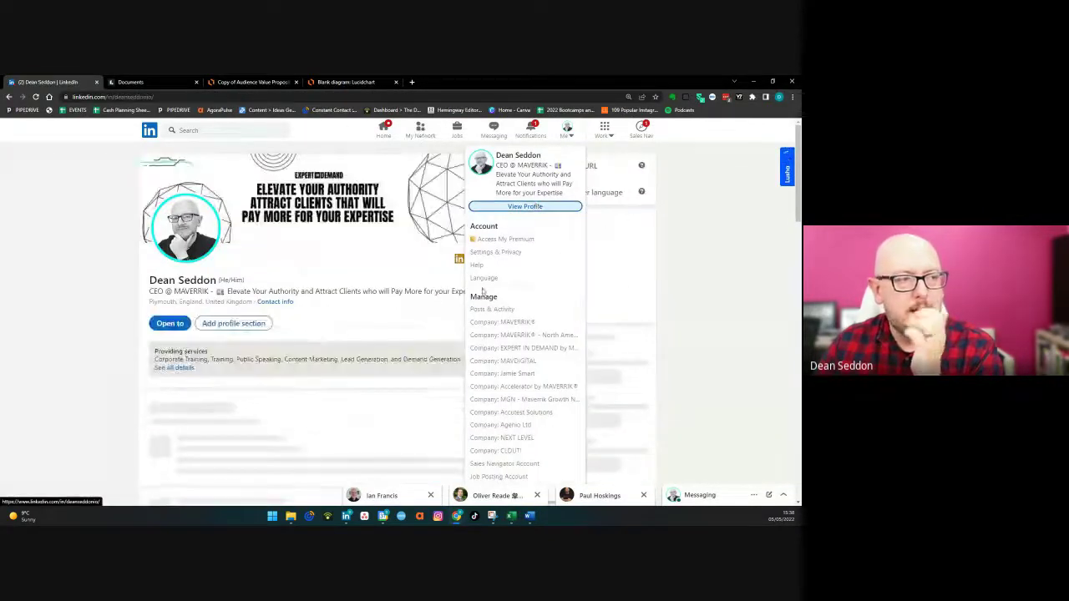
scroll(73, 355, down, 5)
scroll(77, 348, down, 4)
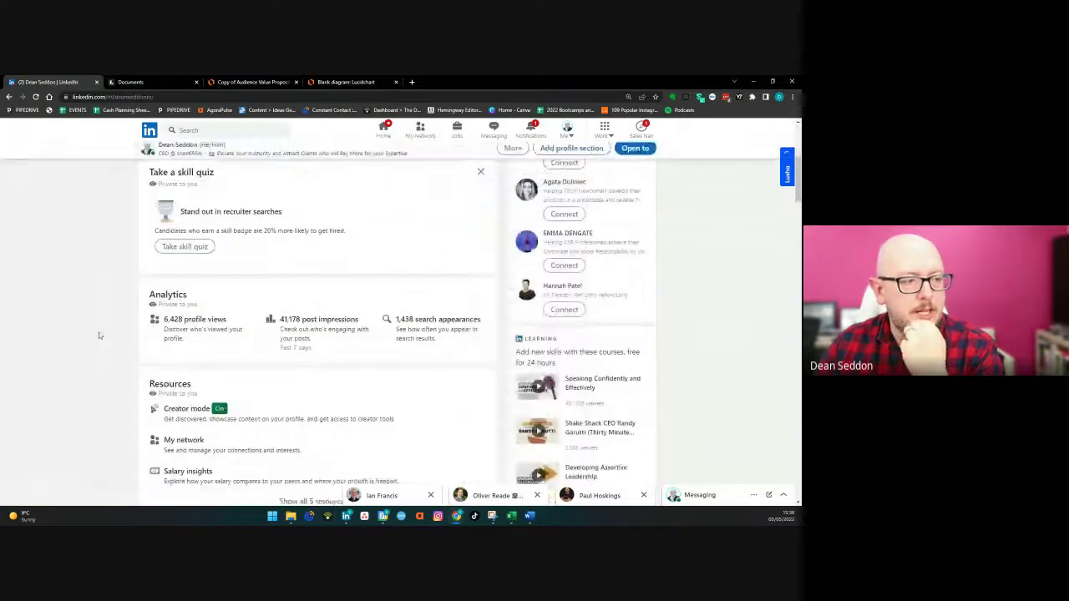
scroll(279, 385, down, 1)
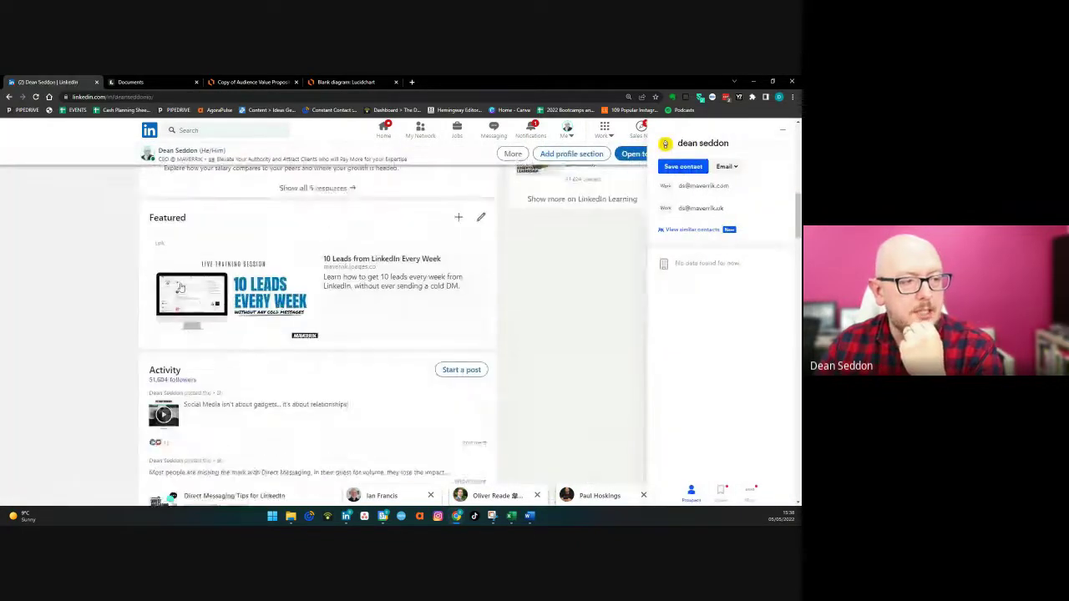
scroll(355, 279, down, 2)
scroll(355, 279, down, 3)
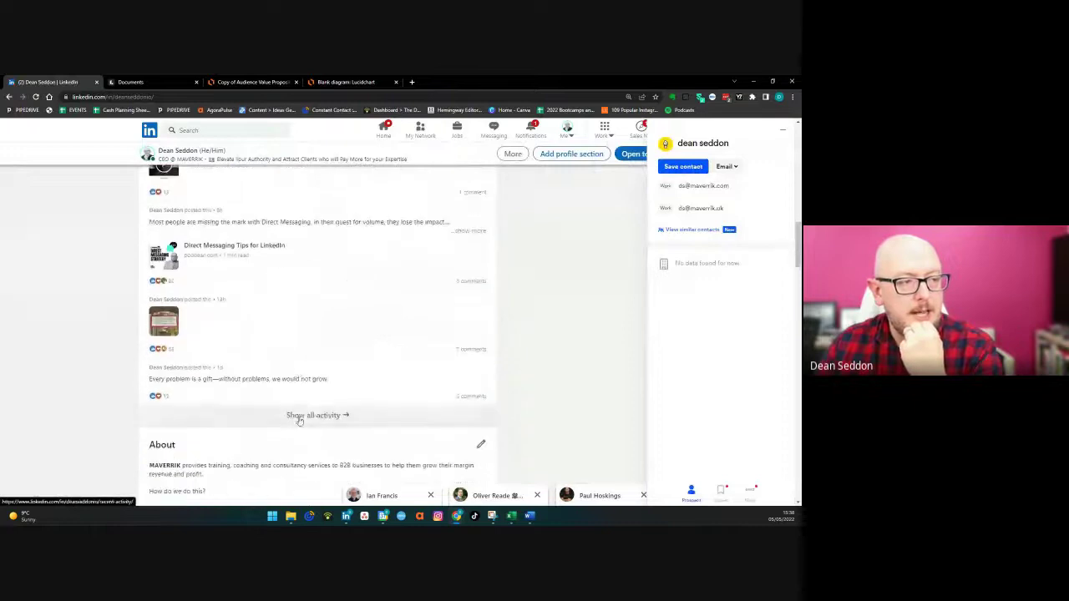
- Show all profile activity, filter it to Posts, browse the recent posts and collapse the Lusha prospecting panel
click(306, 413)
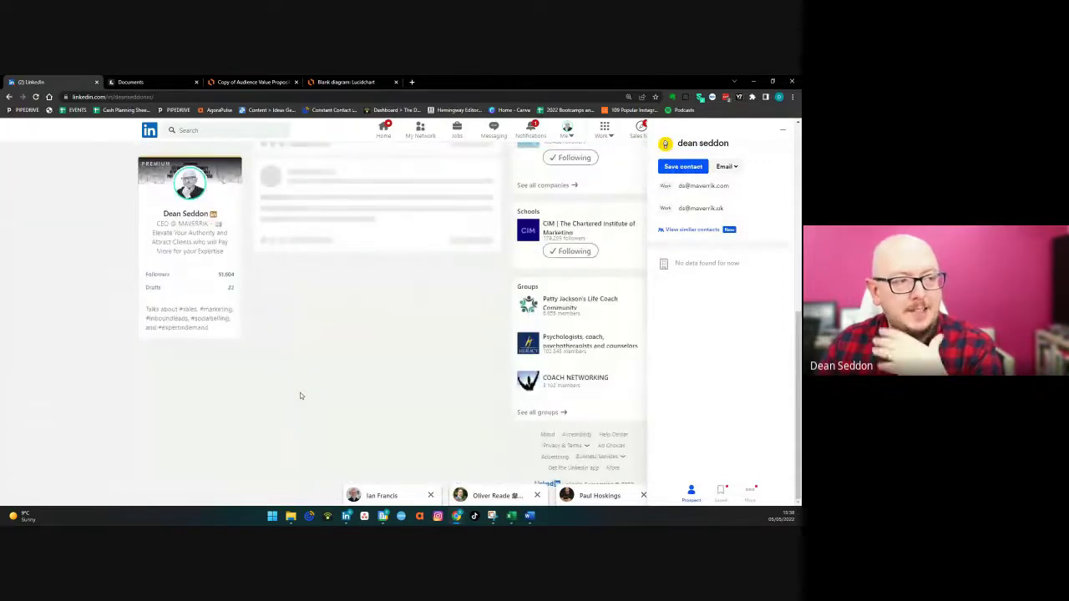
click(365, 188)
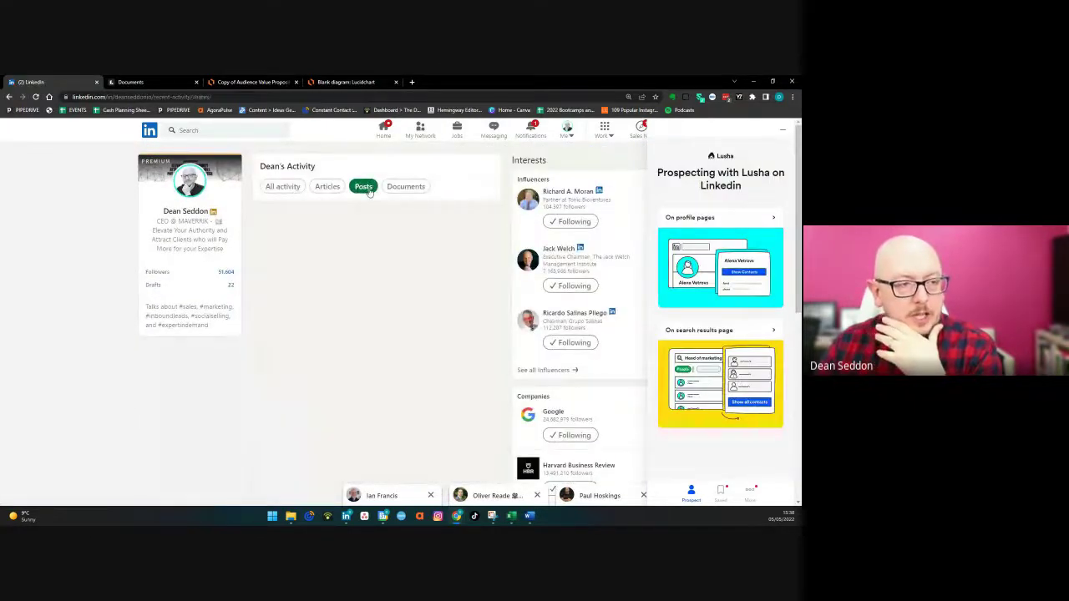
scroll(352, 237, down, 10)
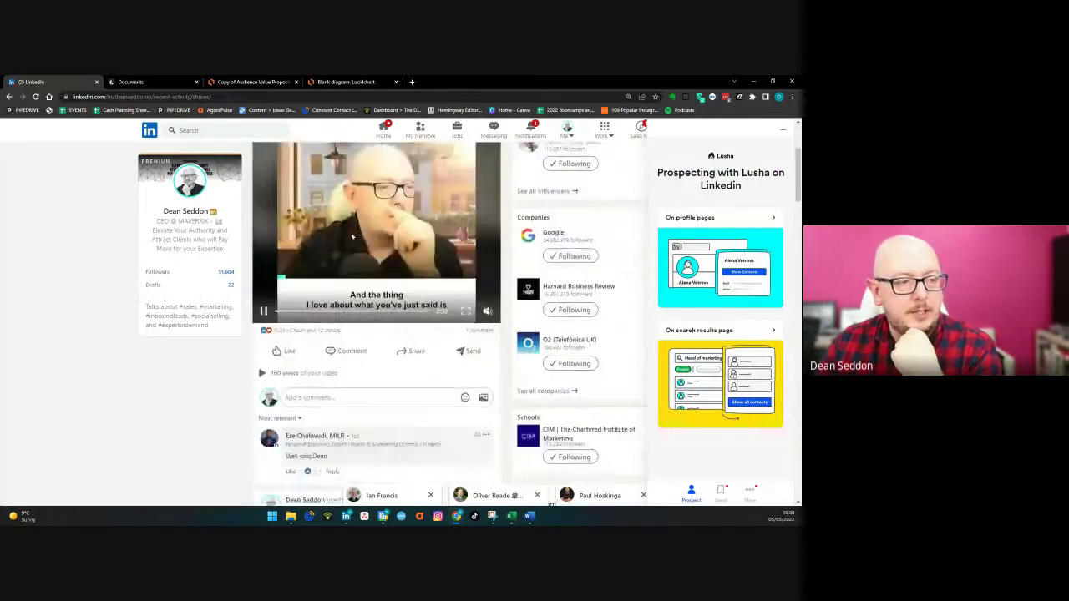
scroll(353, 289, down, 10)
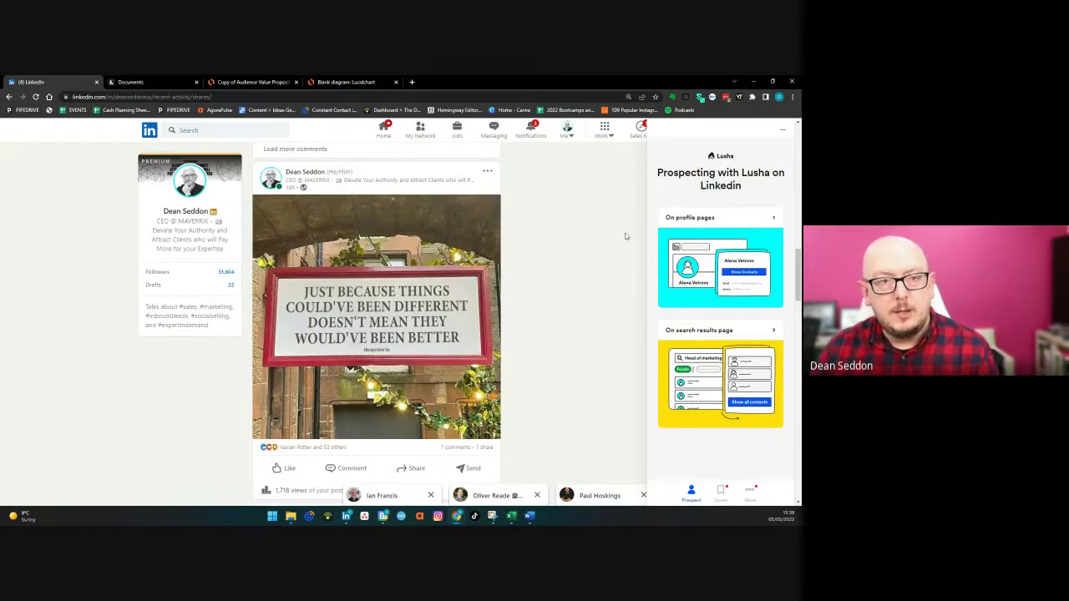
click(782, 139)
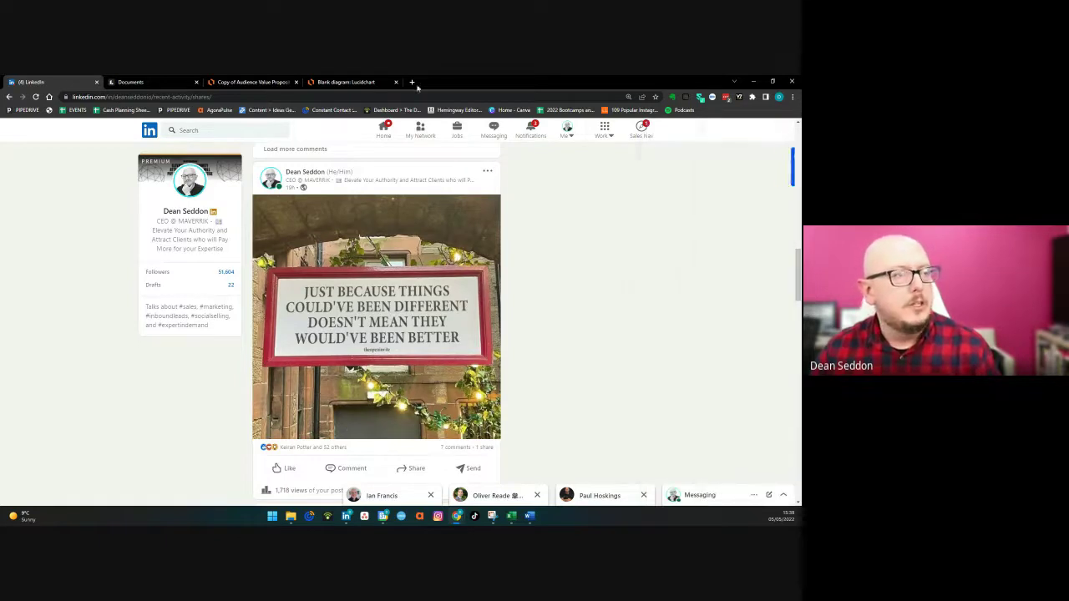
- Switch to the Audience Value Proposition diagram in Lucidchart and move "The Ultimate Way to Convert Your Website visitors into Clients" box closer beneath the Teaser text
click(251, 82)
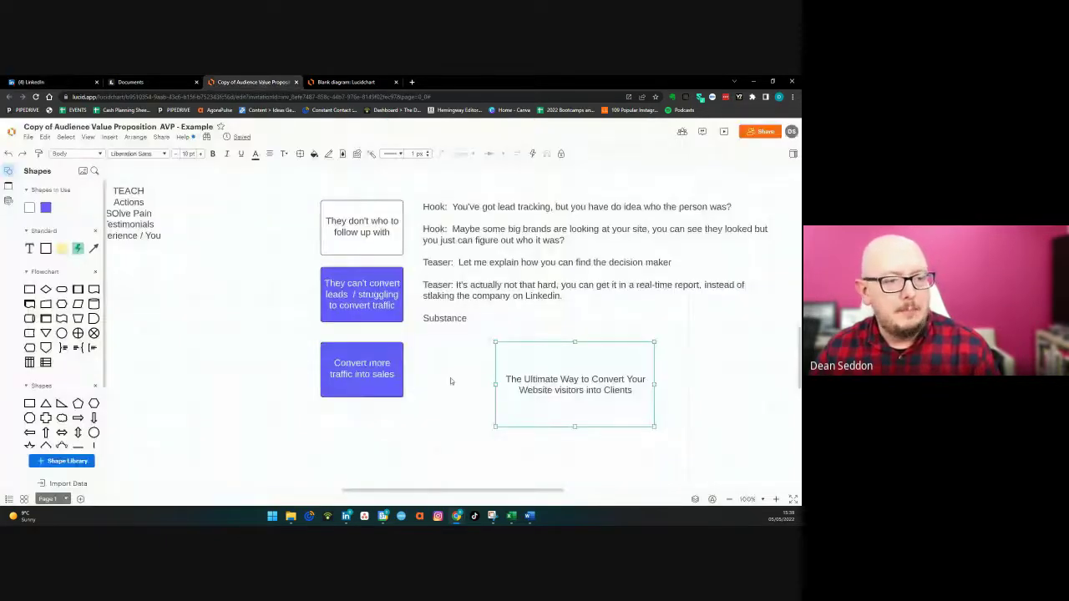
click(593, 395)
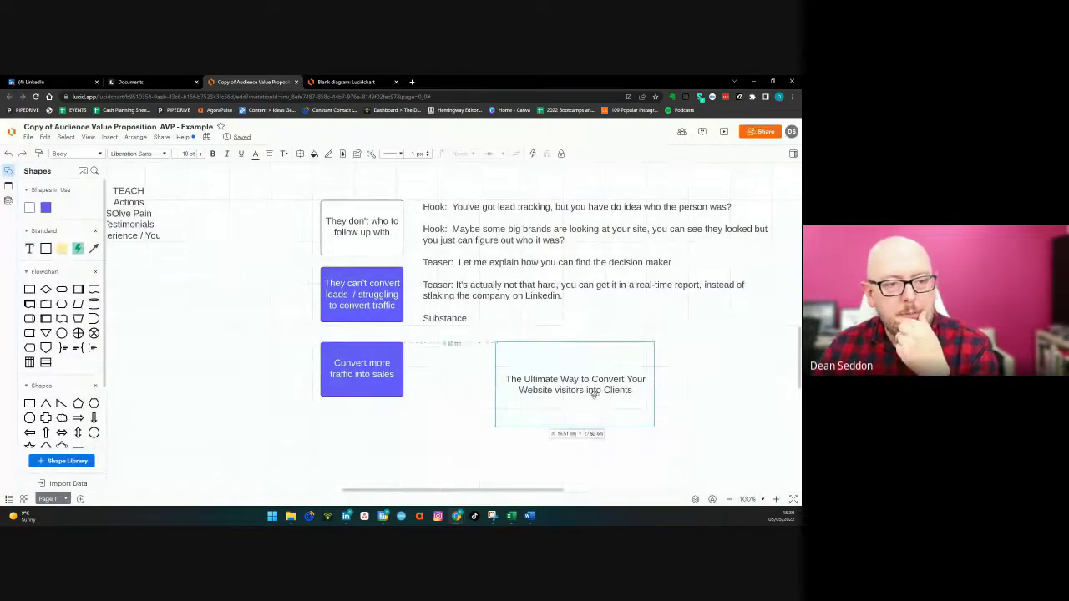
drag(594, 395, 692, 370)
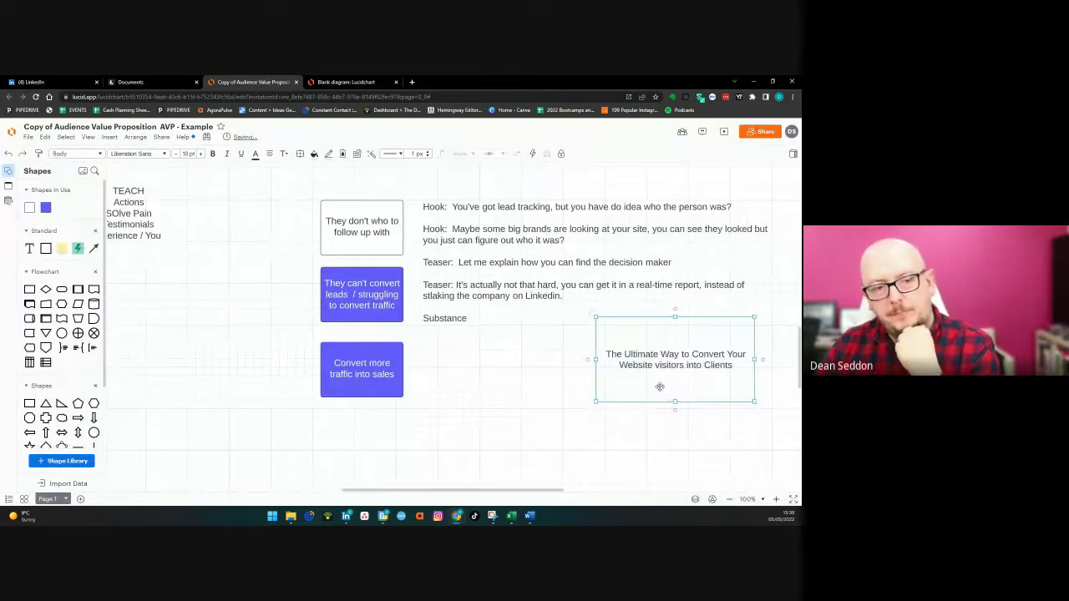
- Deselect the box and review the Big Pains, Big Wins and Real World Impact map around the WhatConverts service
click(543, 378)
scroll(543, 378, up, 10)
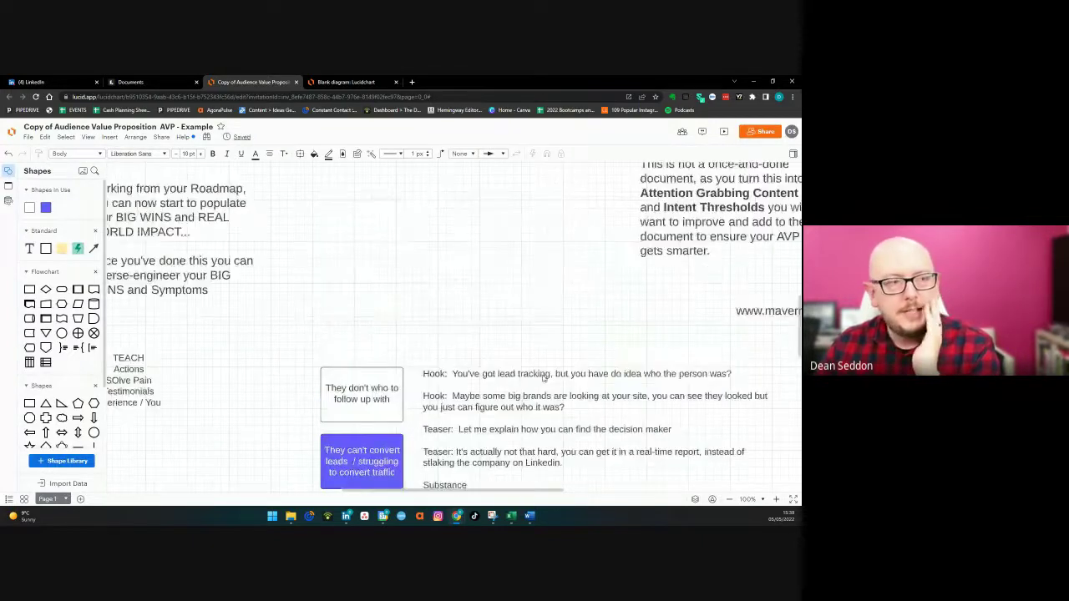
key(ctrl+minus)
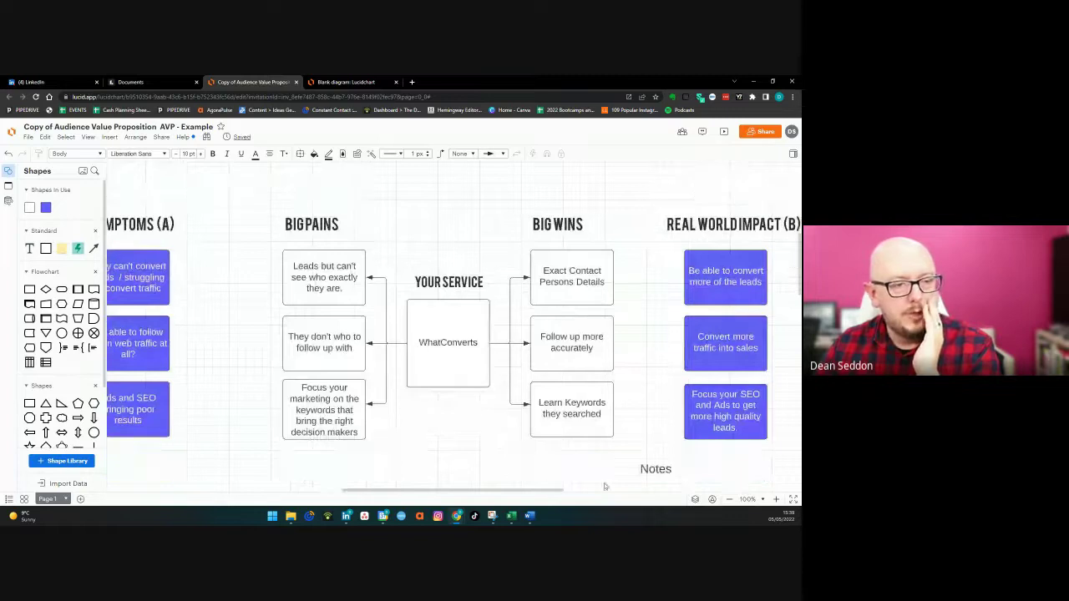
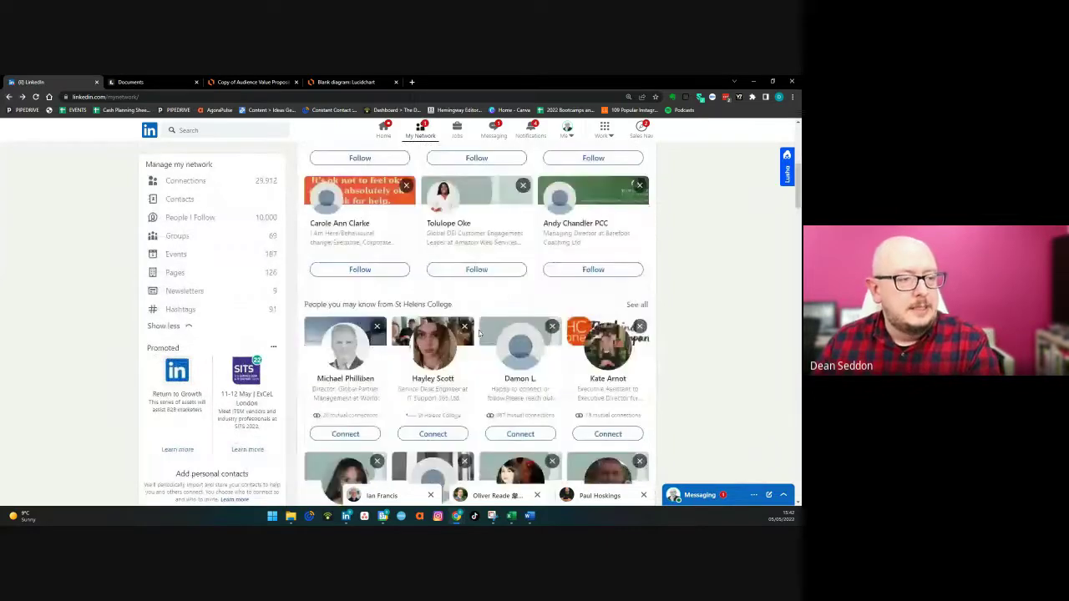
- Browse the suggested people, pages and groups in the LinkedIn network page and return to the Invitations list
scroll(481, 334, down, 15)
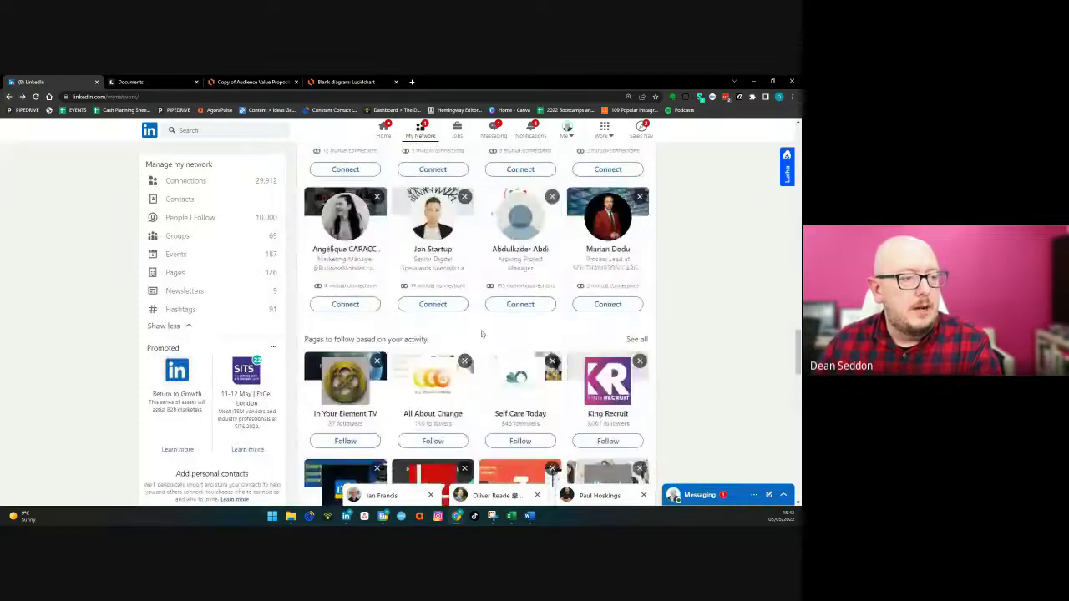
scroll(480, 334, down, 1)
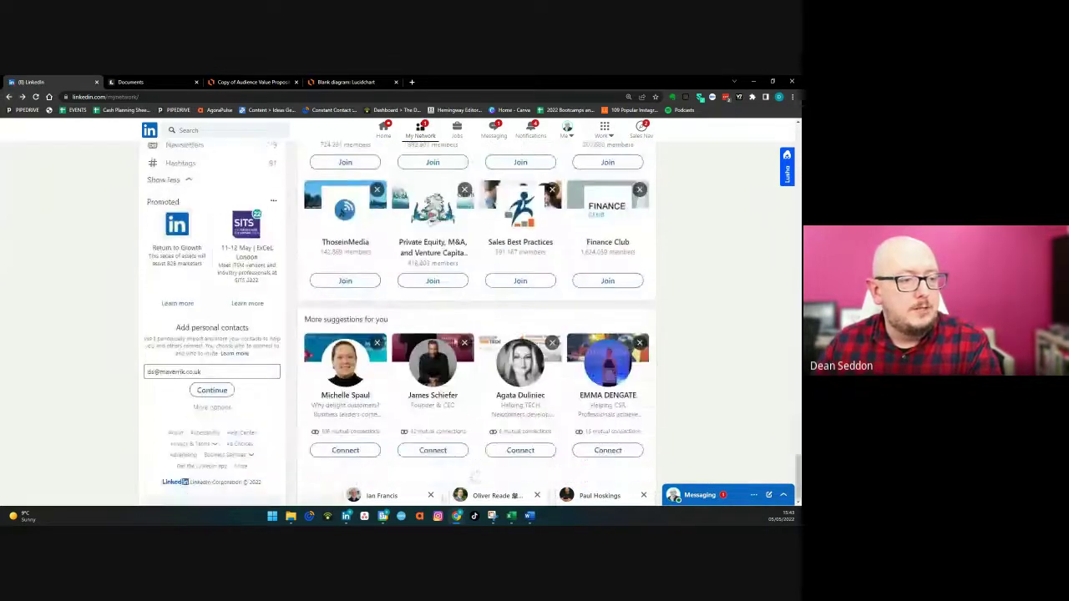
scroll(380, 415, down, 3)
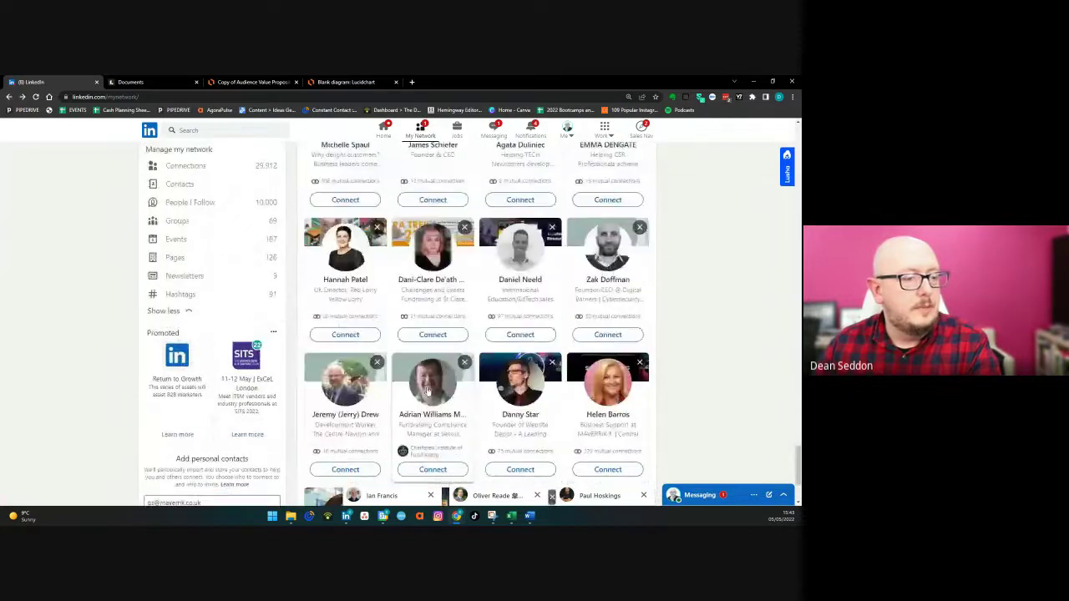
scroll(445, 389, up, 8)
scroll(445, 389, up, 20)
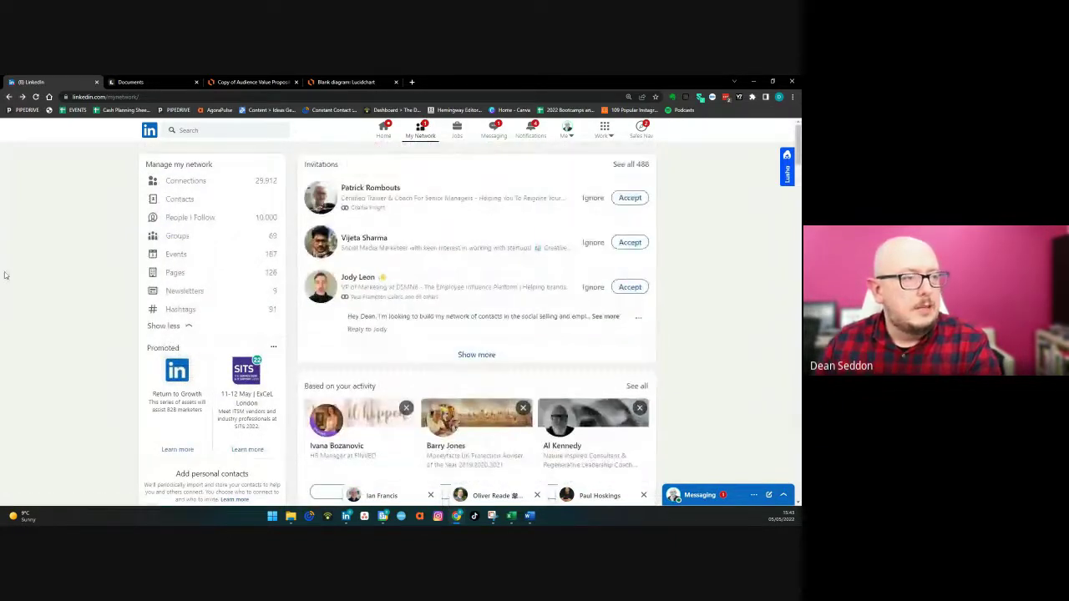
- Search LinkedIn for "marketing" and restrict the results to Events
click(184, 132)
text(marketing)
key(Return)
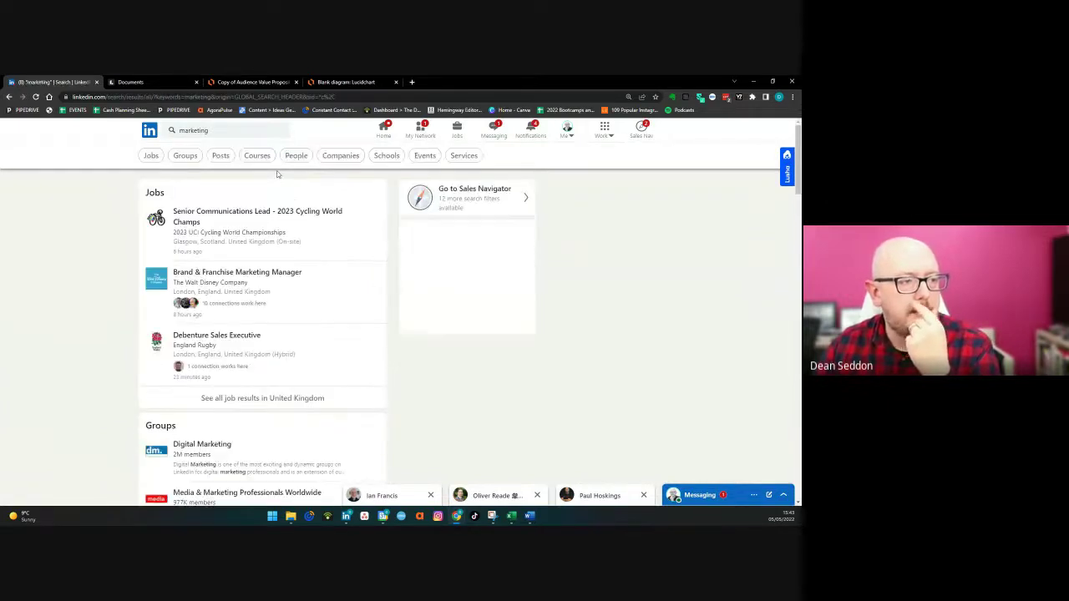
click(420, 156)
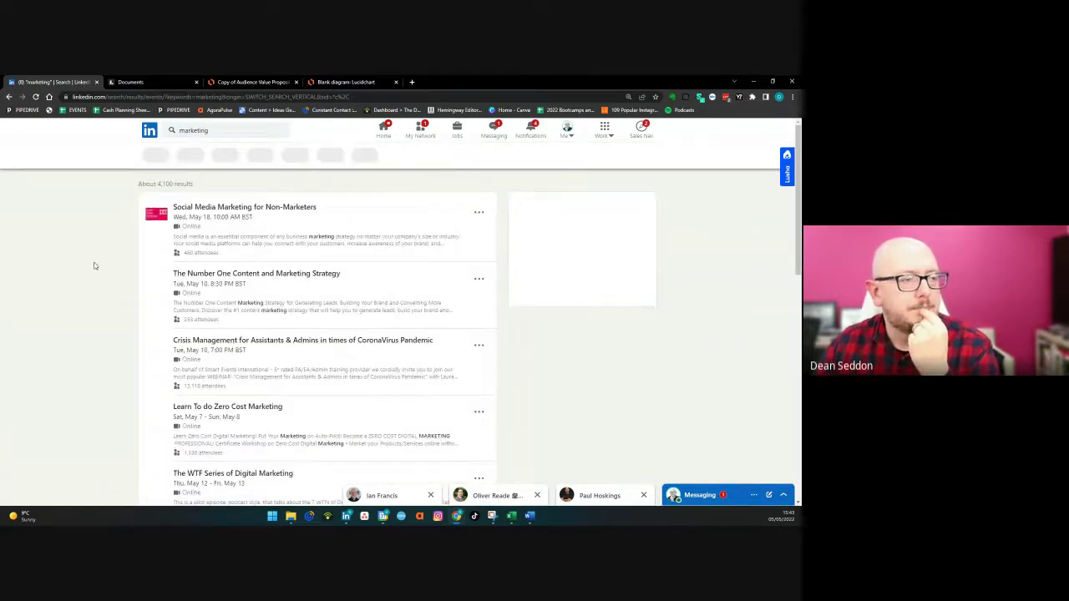
- Examine the titles, dates and attendee numbers of the marketing events on the first results page
scroll(97, 258, down, 2)
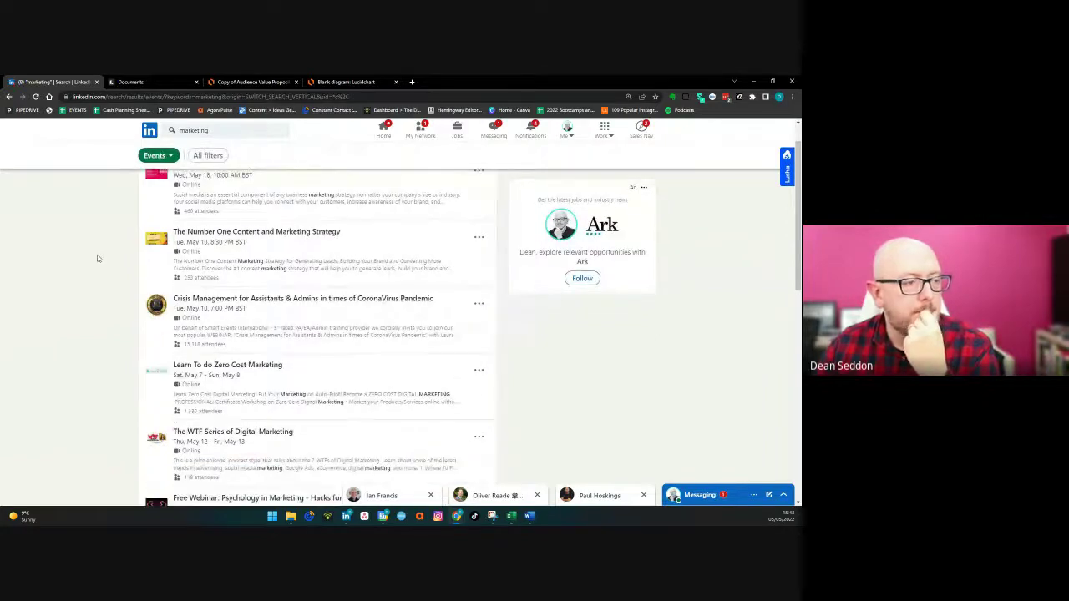
scroll(96, 258, down, 2)
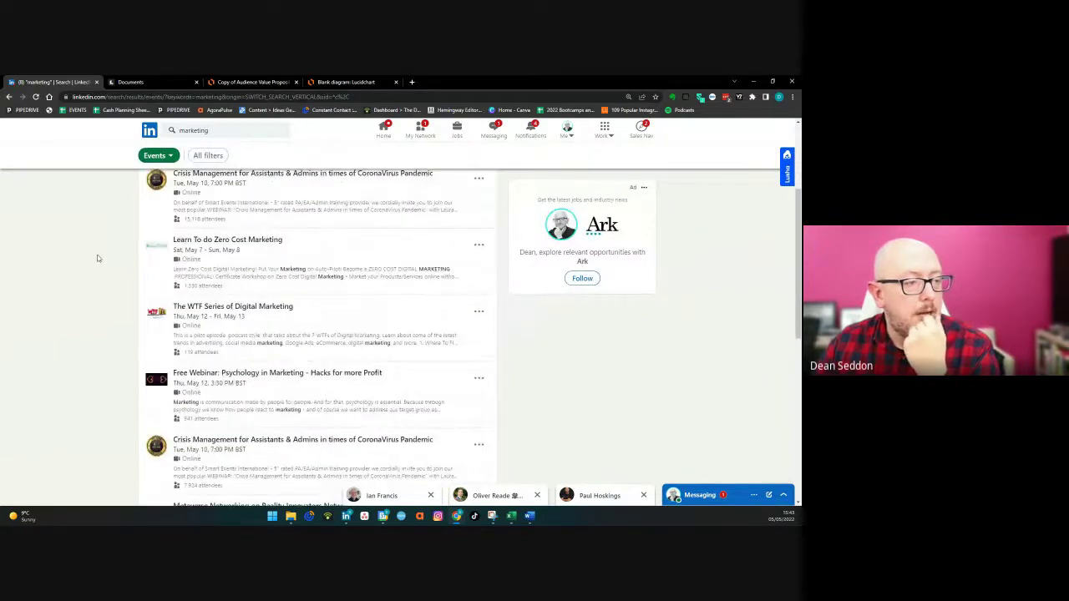
scroll(97, 258, down, 2)
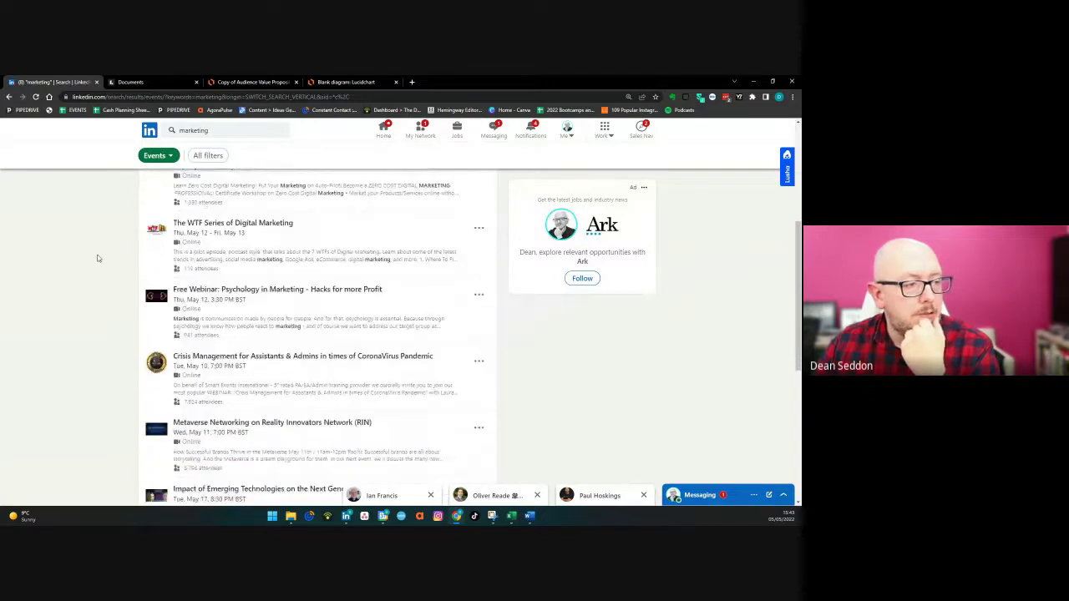
scroll(97, 258, down, 2)
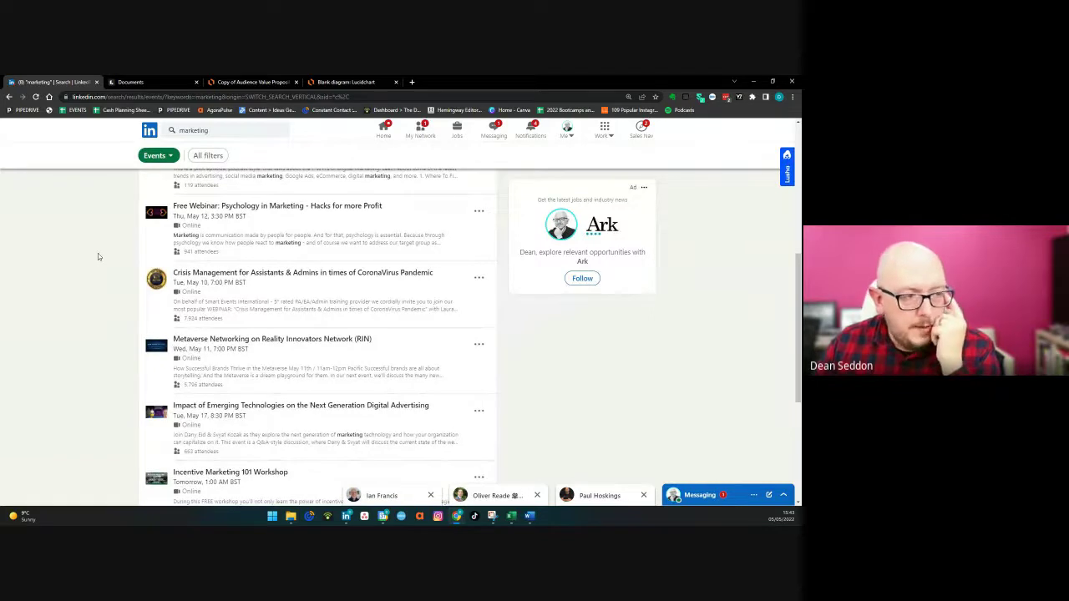
scroll(105, 260, up, 1)
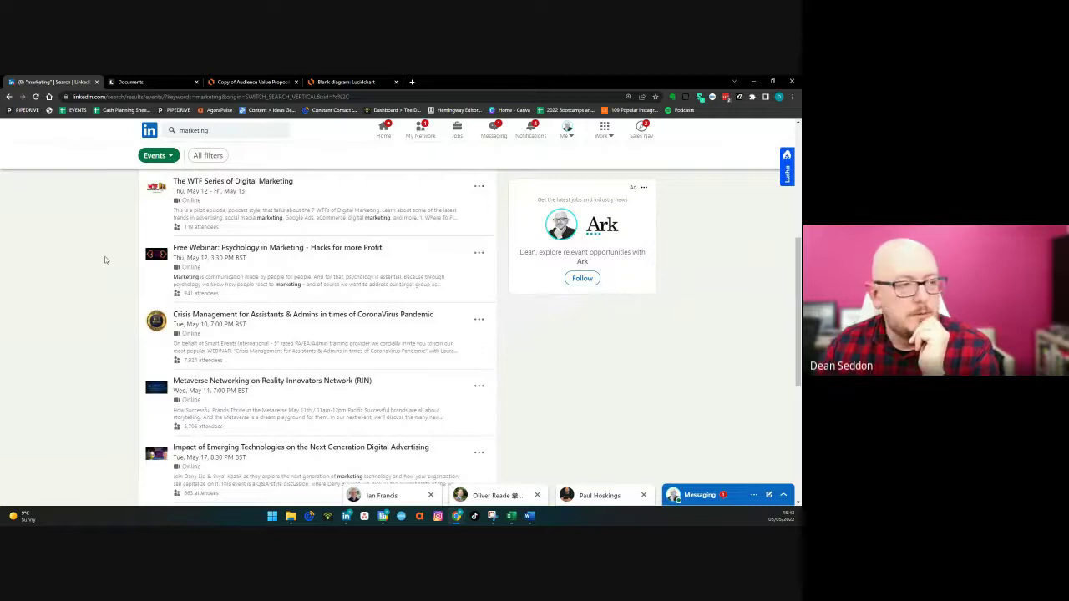
scroll(105, 260, up, 1)
scroll(105, 259, up, 2)
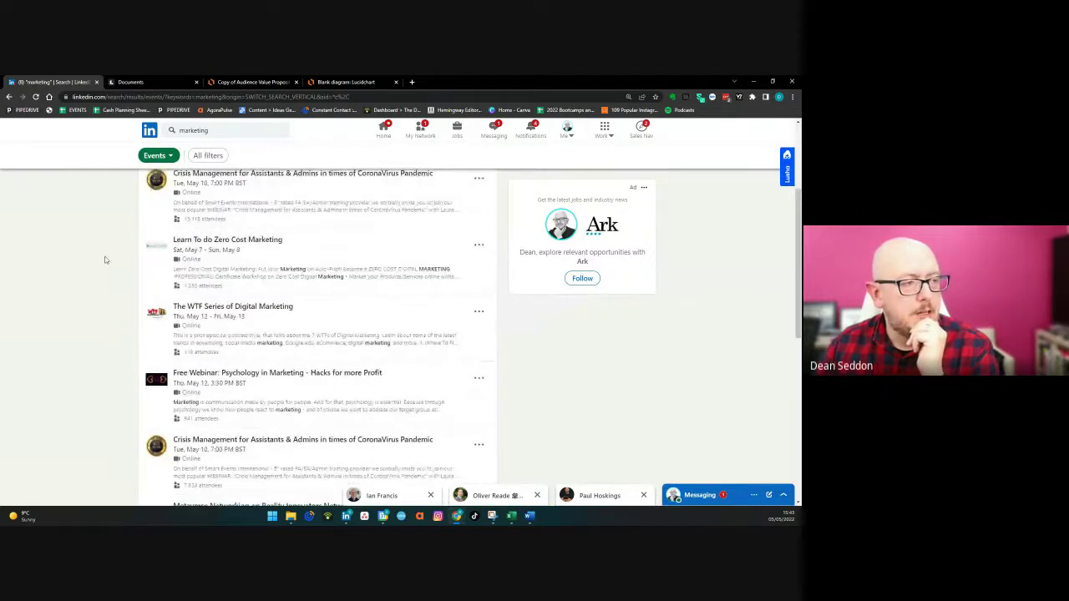
scroll(105, 260, up, 2)
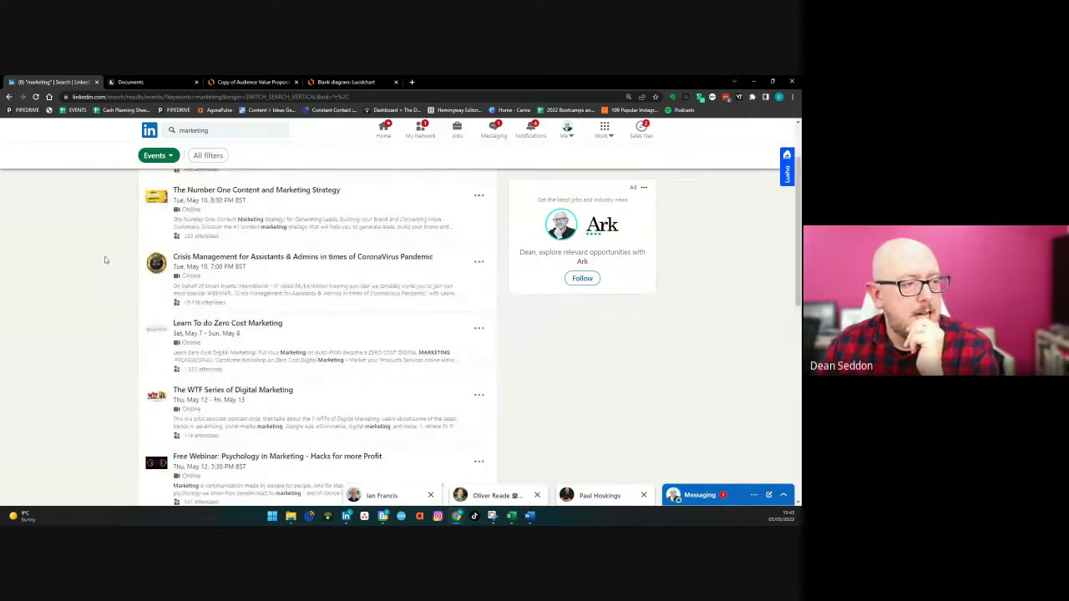
scroll(106, 260, up, 1)
scroll(105, 259, up, 1)
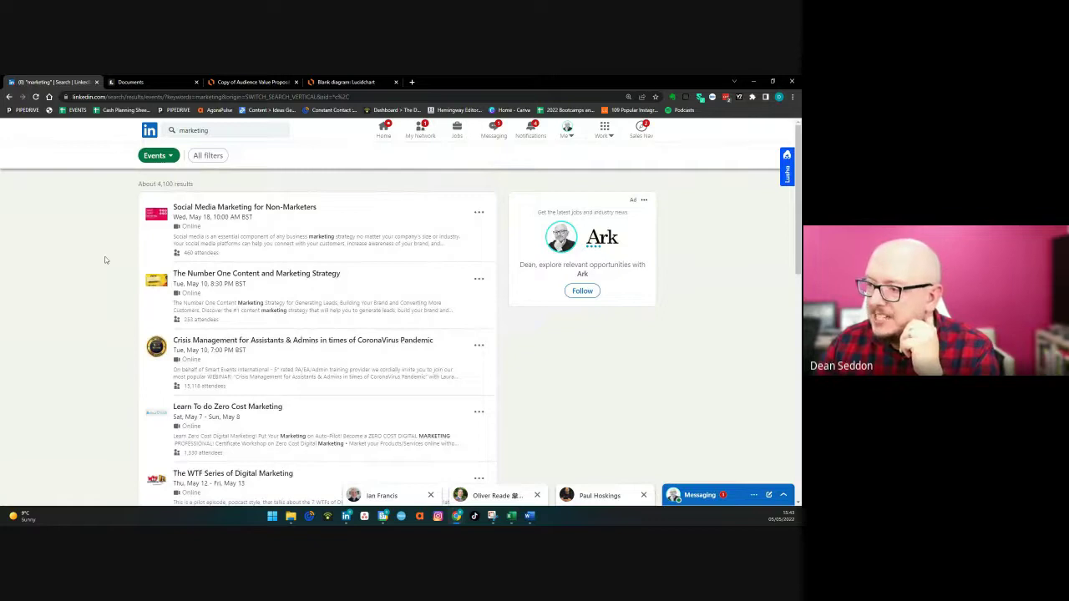
- Open page 8 of the marketing event results and look through the events listed there
scroll(106, 259, down, 2)
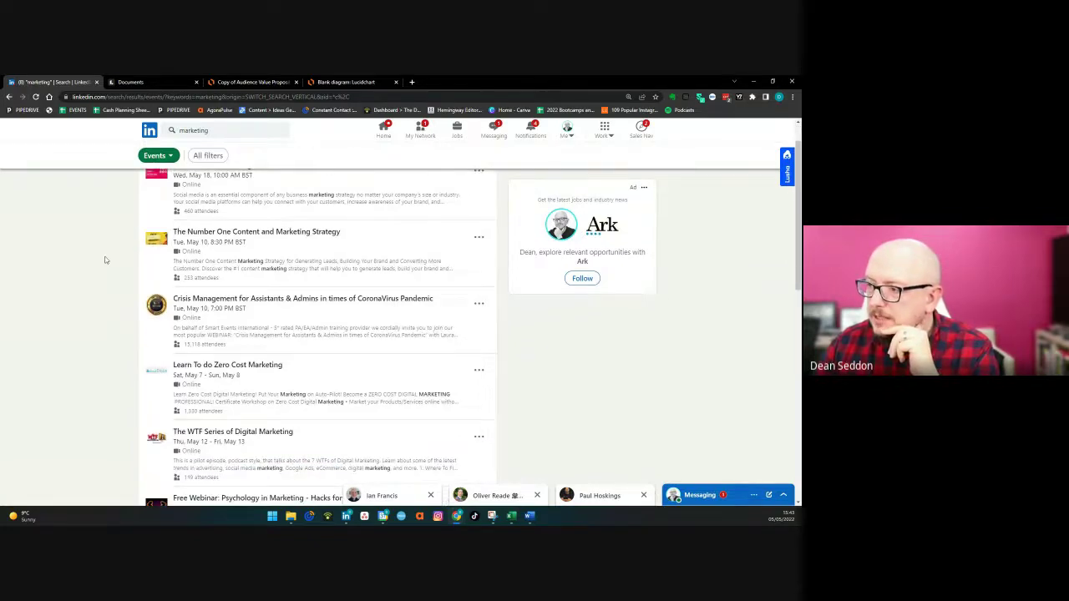
scroll(105, 260, down, 4)
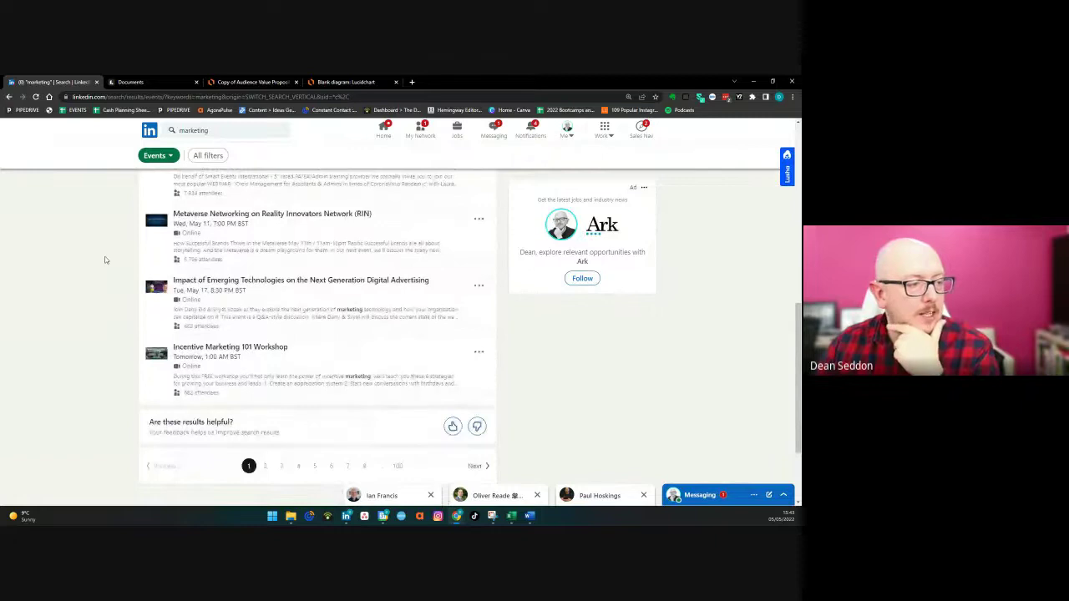
click(365, 466)
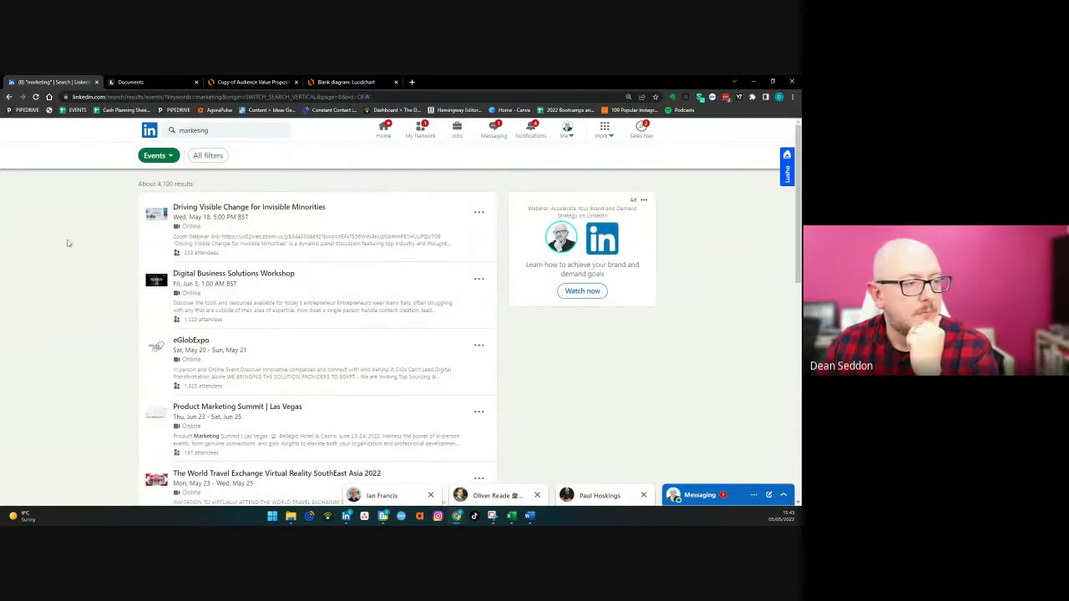
scroll(69, 243, down, 1)
scroll(69, 243, down, 2)
scroll(69, 243, up, 1)
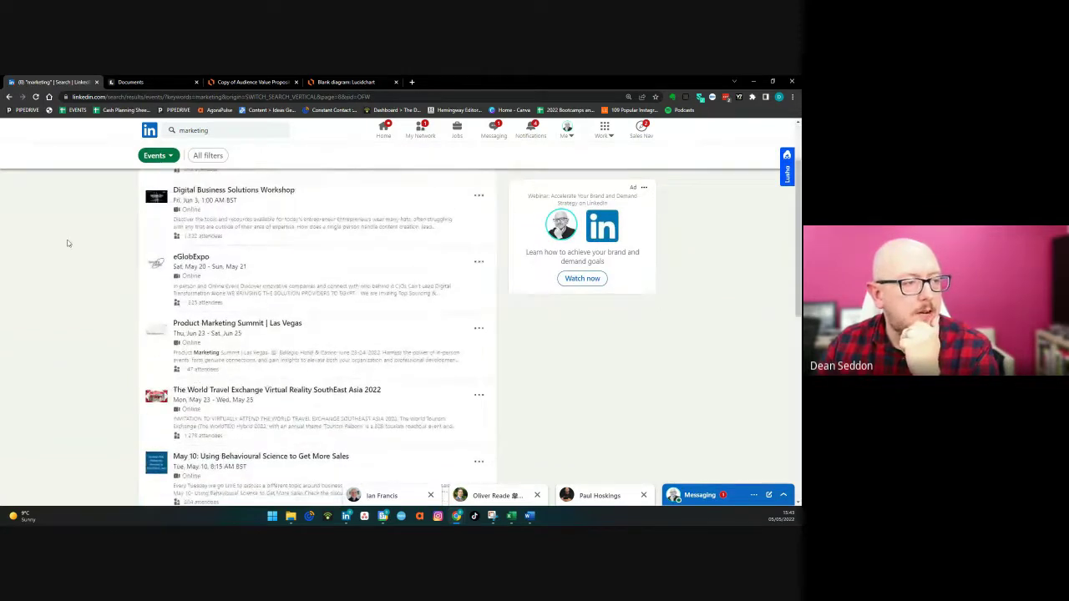
scroll(69, 243, down, 2)
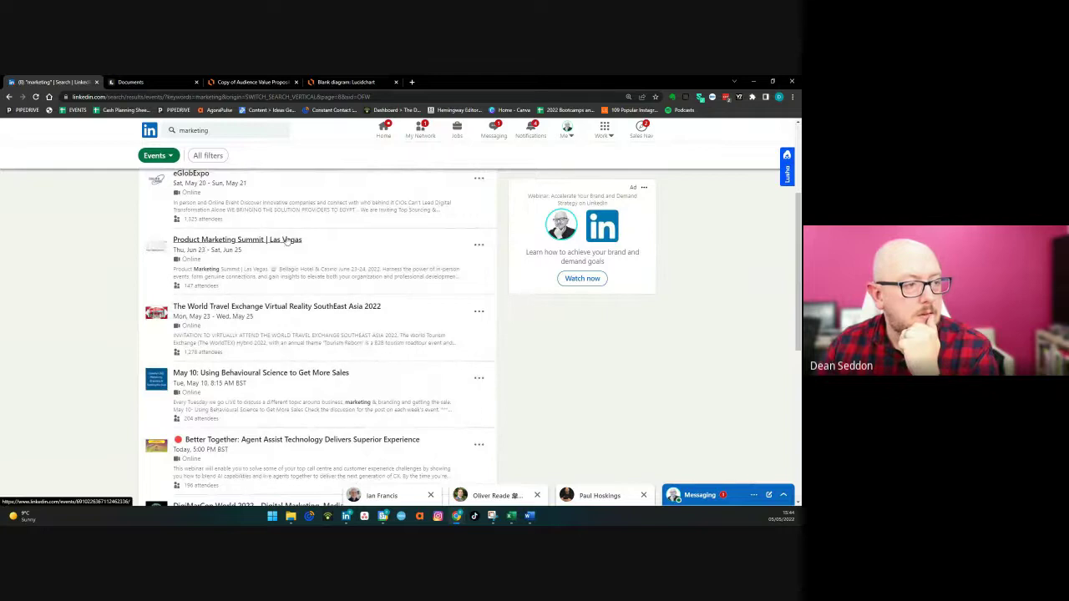
- Review the remaining marketing events on page 8 and return to the start of the results list
scroll(146, 290, down, 3)
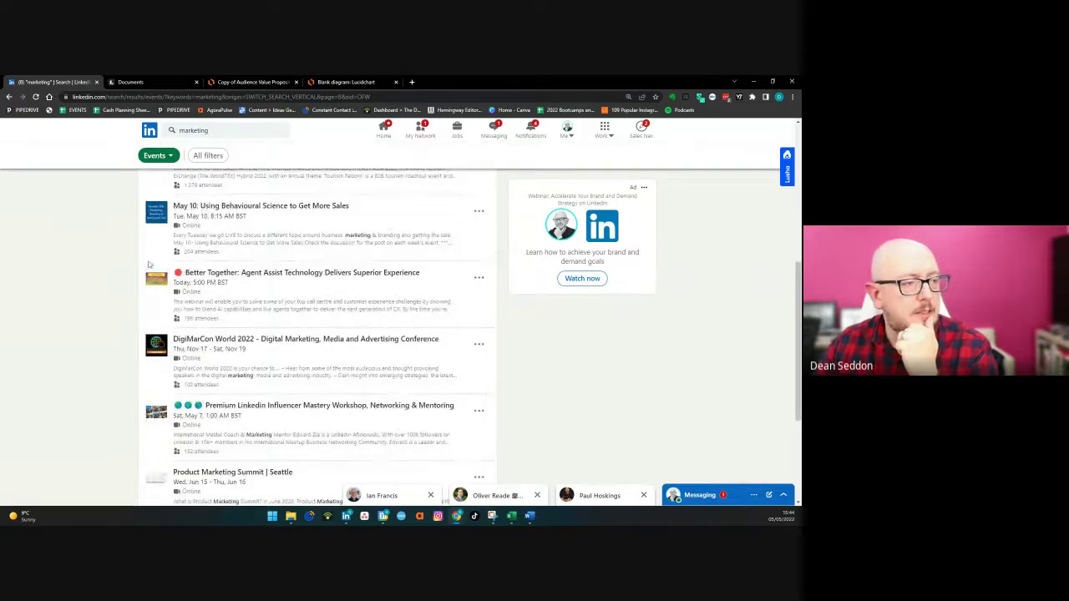
scroll(143, 266, down, 3)
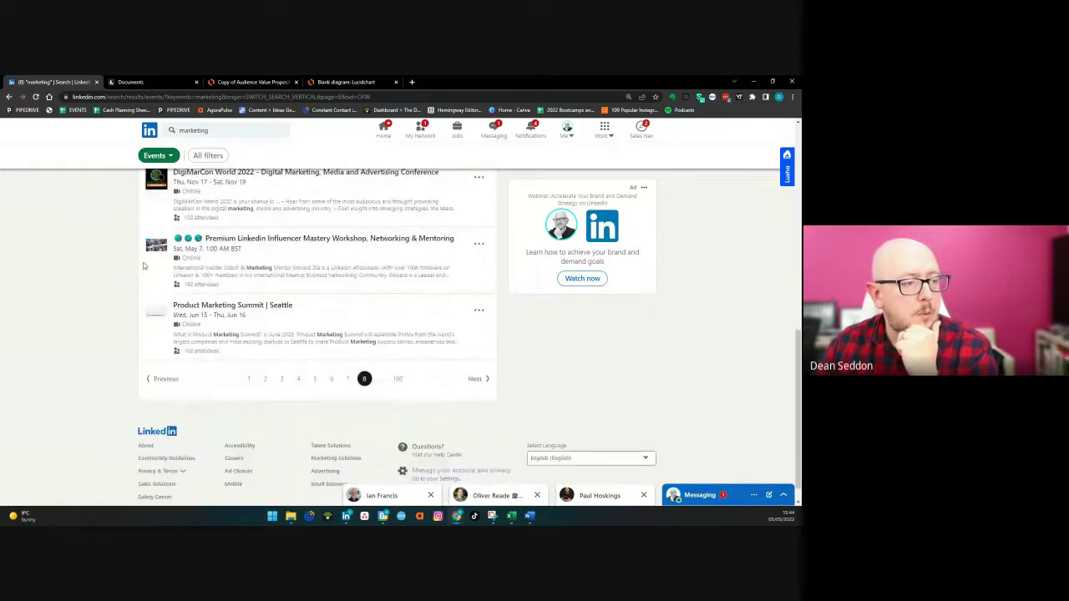
scroll(150, 266, up, 4)
scroll(153, 266, up, 3)
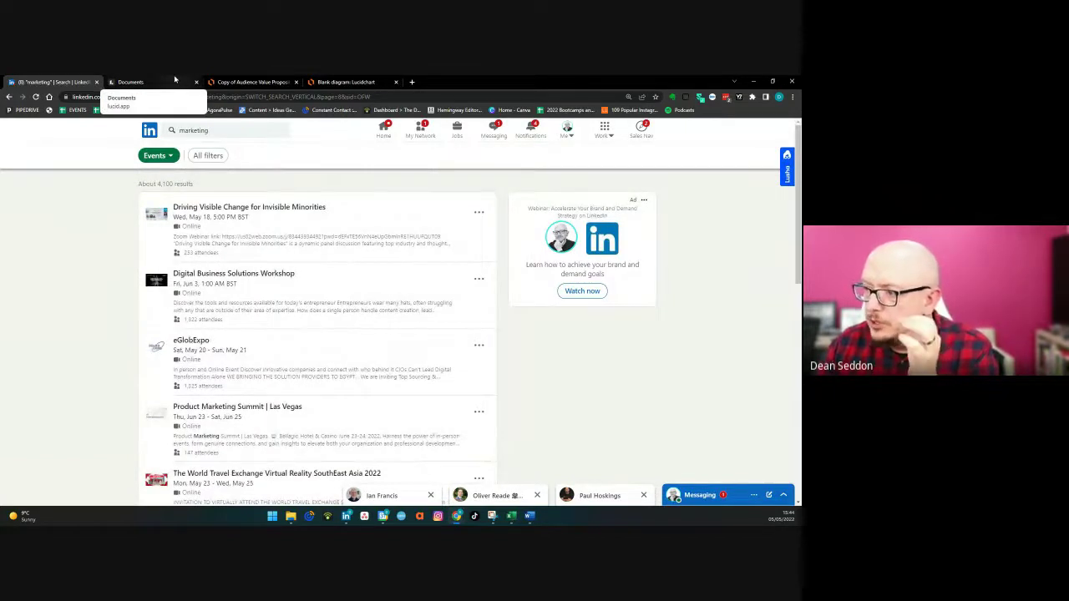
- Switch to the Audience Value Proposition diagram in Lucidchart and review the hook and teaser notes below the value proposition chart
click(254, 82)
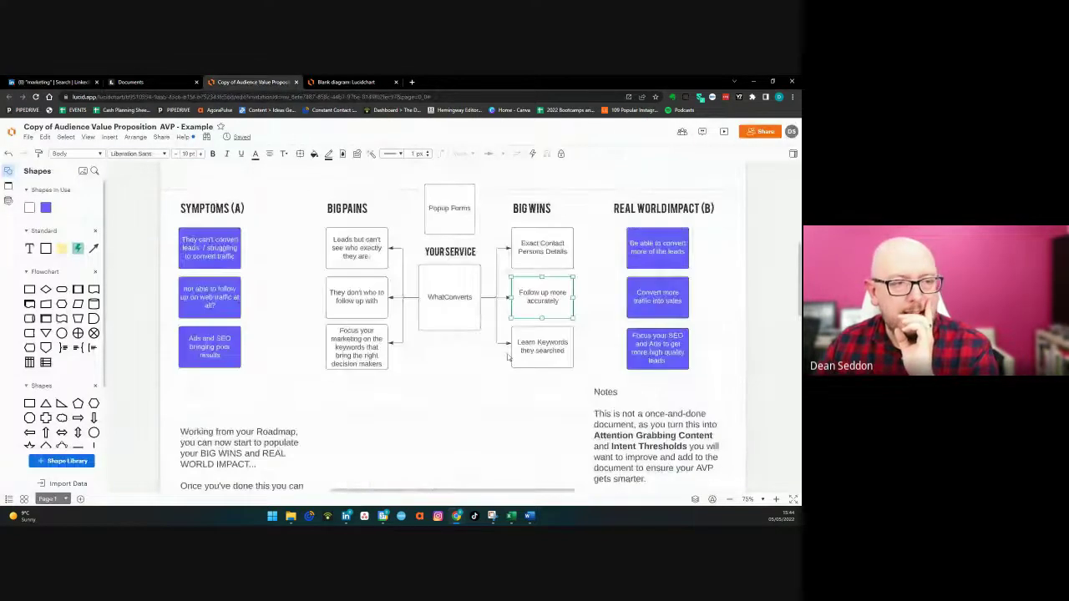
scroll(273, 215, down, 3)
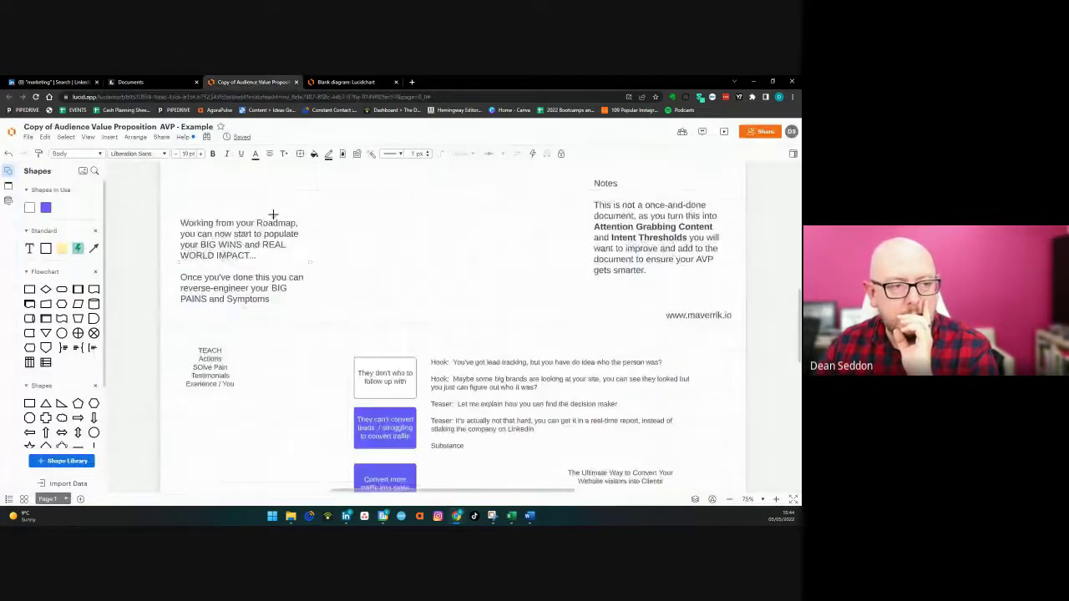
scroll(273, 215, down, 1)
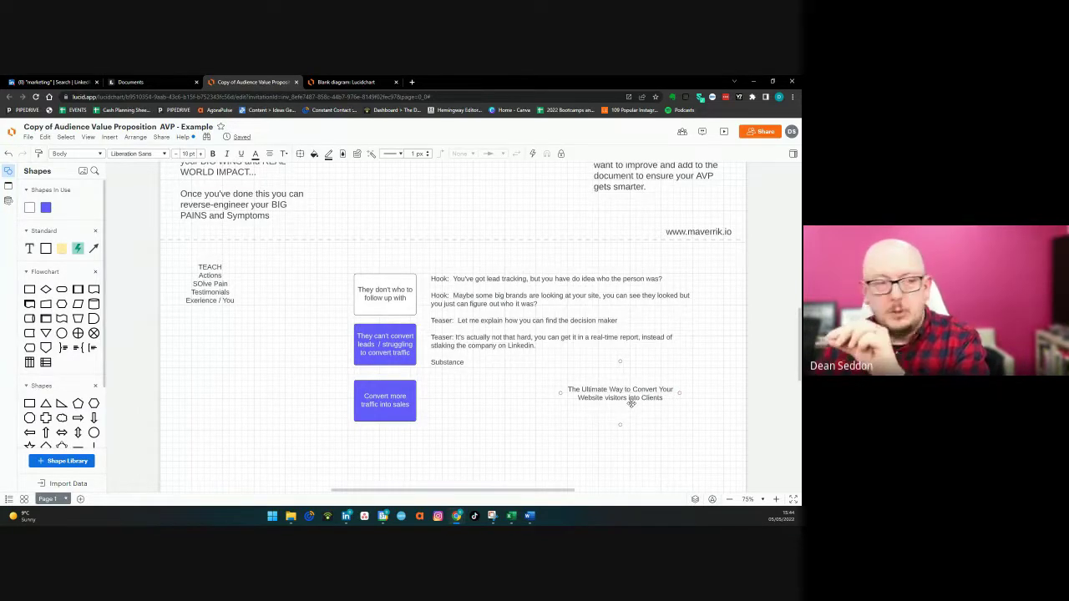
- Switch to the lead generation maths workbook in Excel and select the Cold Outreach people messages value and weekly figure, B3:C3
mouse_move(511, 515)
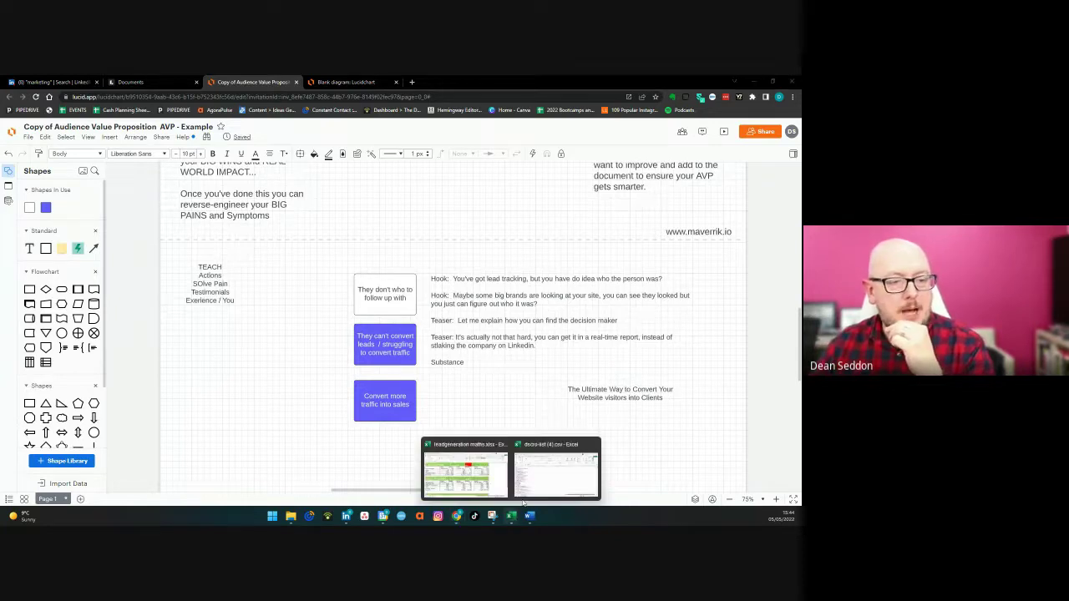
click(481, 484)
click(231, 230)
drag(238, 233, 259, 234)
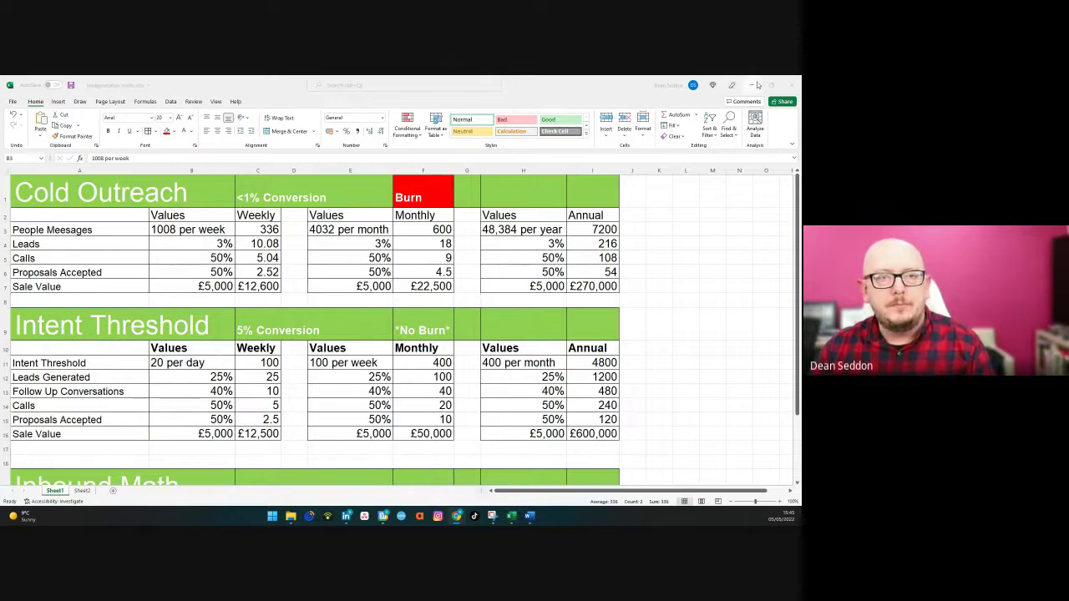
- Return to the Audience Value Proposition diagram in Lucidchart and look over the content planning notes again
key(alt+Tab)
scroll(334, 316, down, 5)
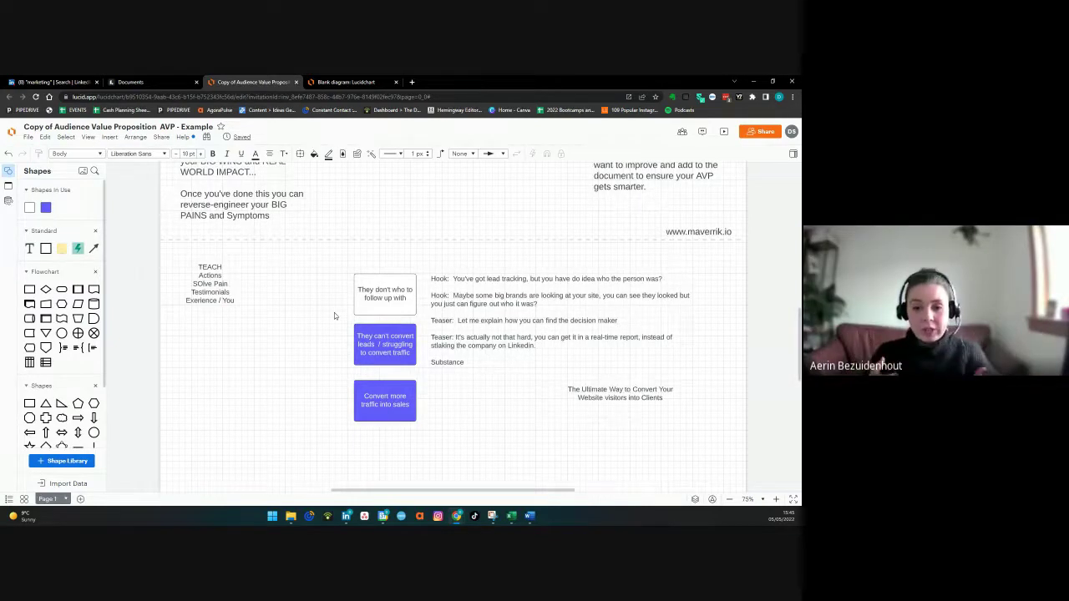
scroll(307, 395, up, 3)
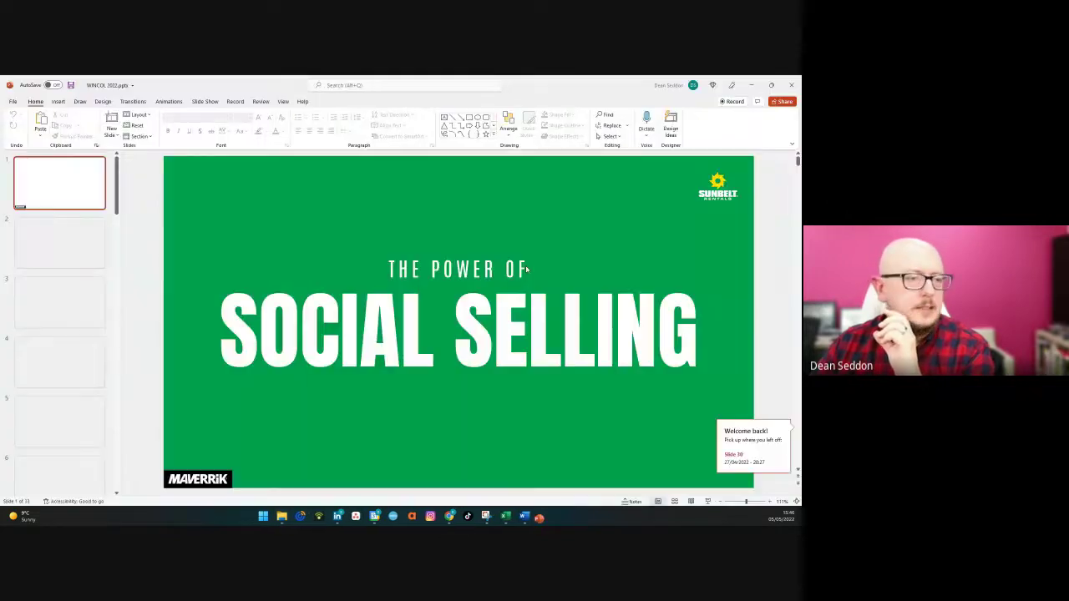
- Browse the WINCOL 2022 social selling presentation in PowerPoint from the title slide through to the Breadcrumbs slide
scroll(222, 302, down, 15)
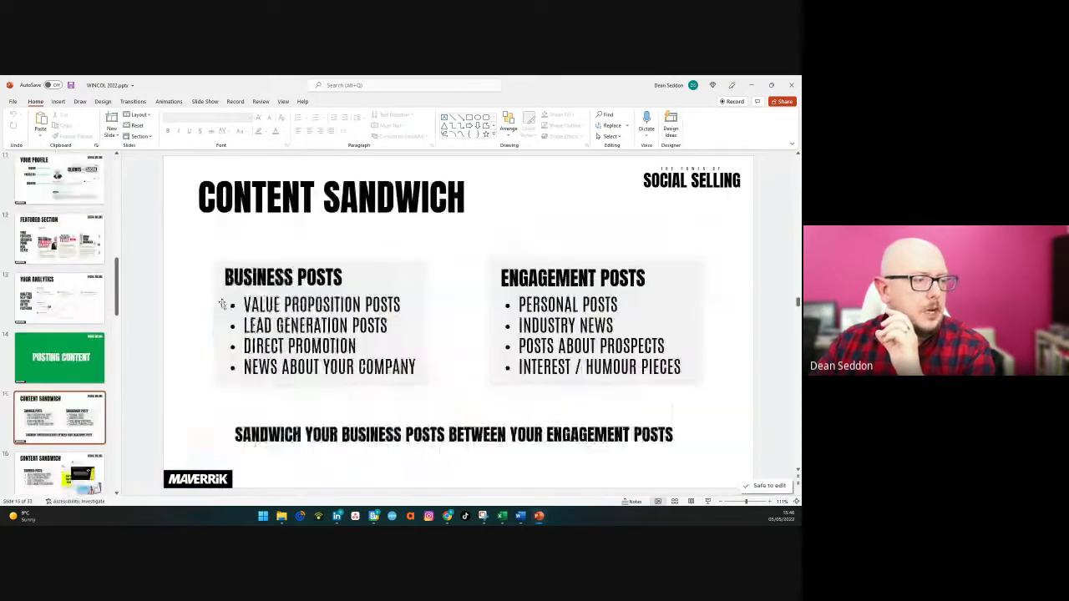
scroll(222, 302, down, 5)
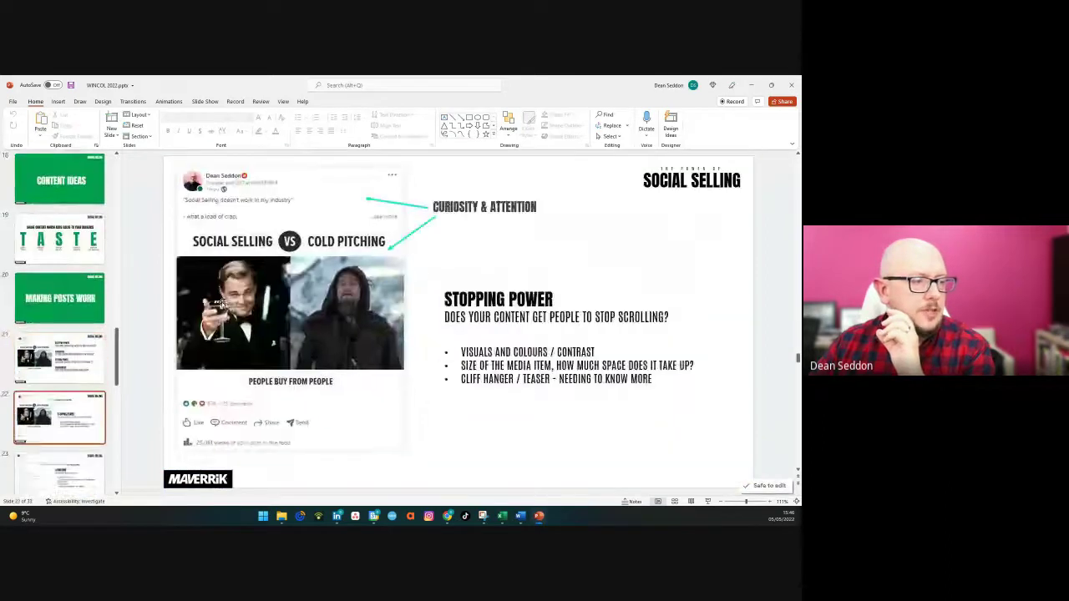
scroll(222, 301, down, 5)
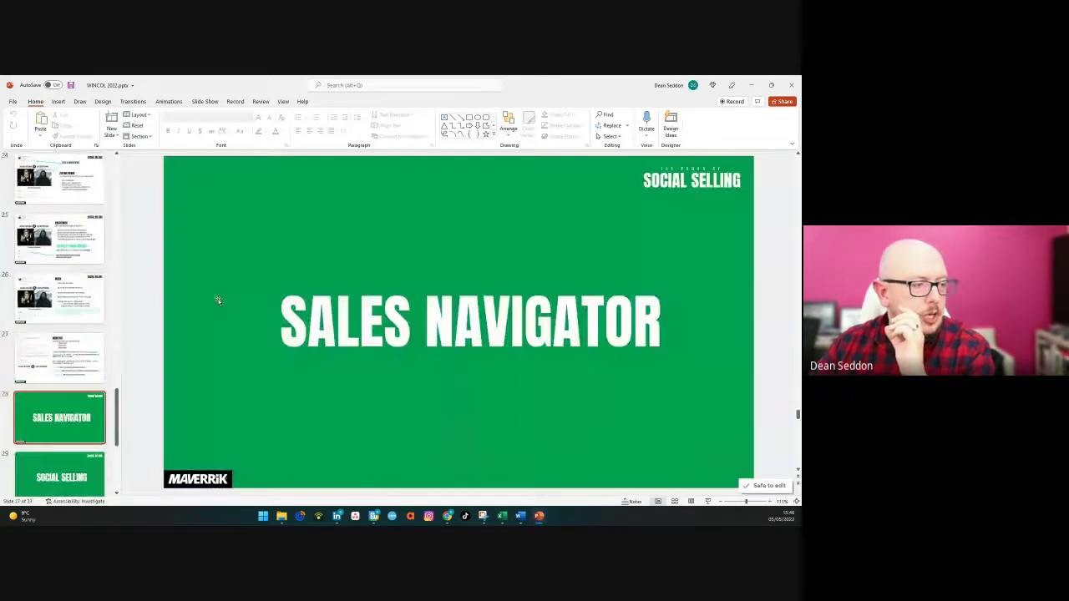
scroll(219, 306, up, 1)
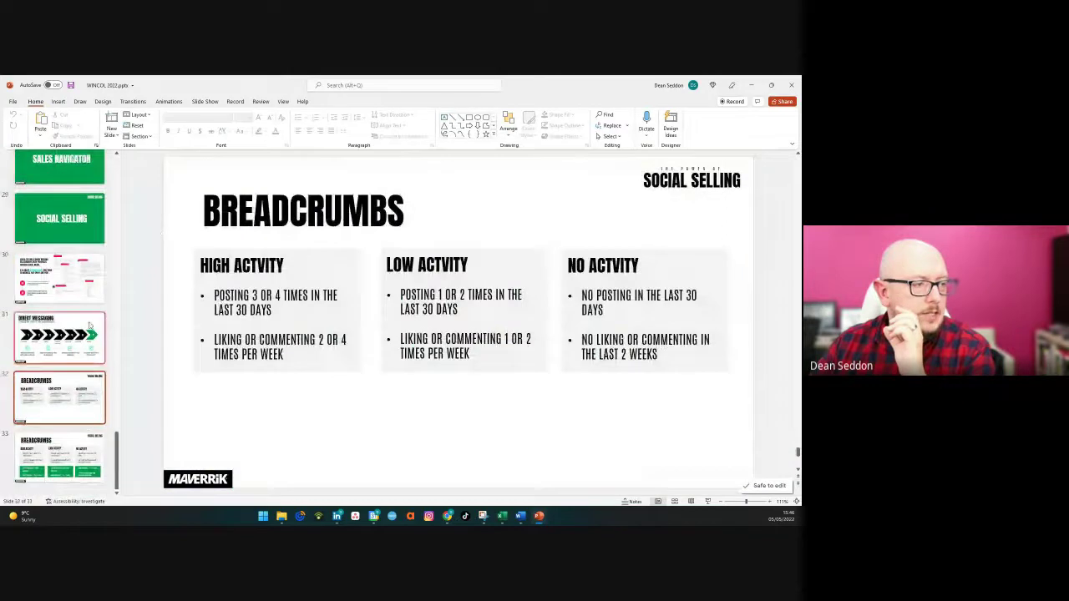